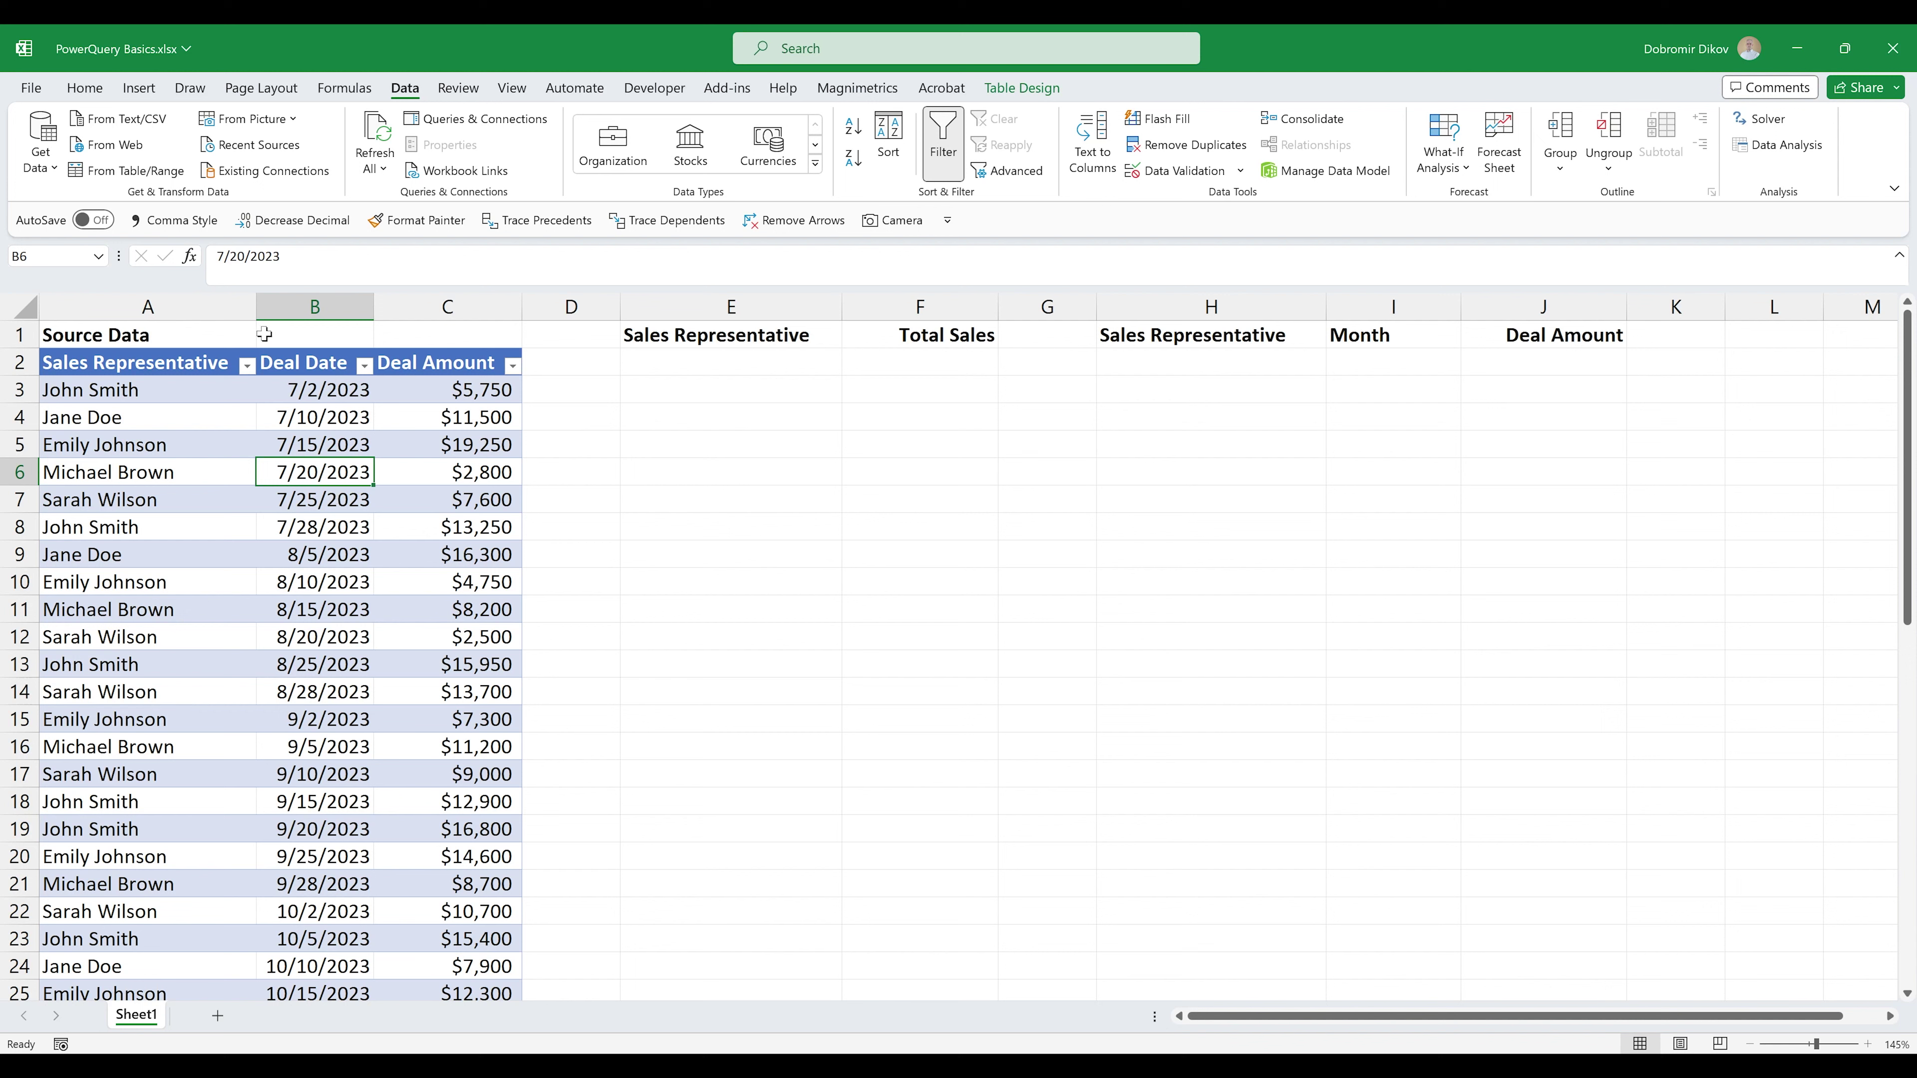
# Step: Load the source data table into the Power Query Editor and review its Source and Changed Type steps
pyautogui.hotkey('ctrl', 'Home')
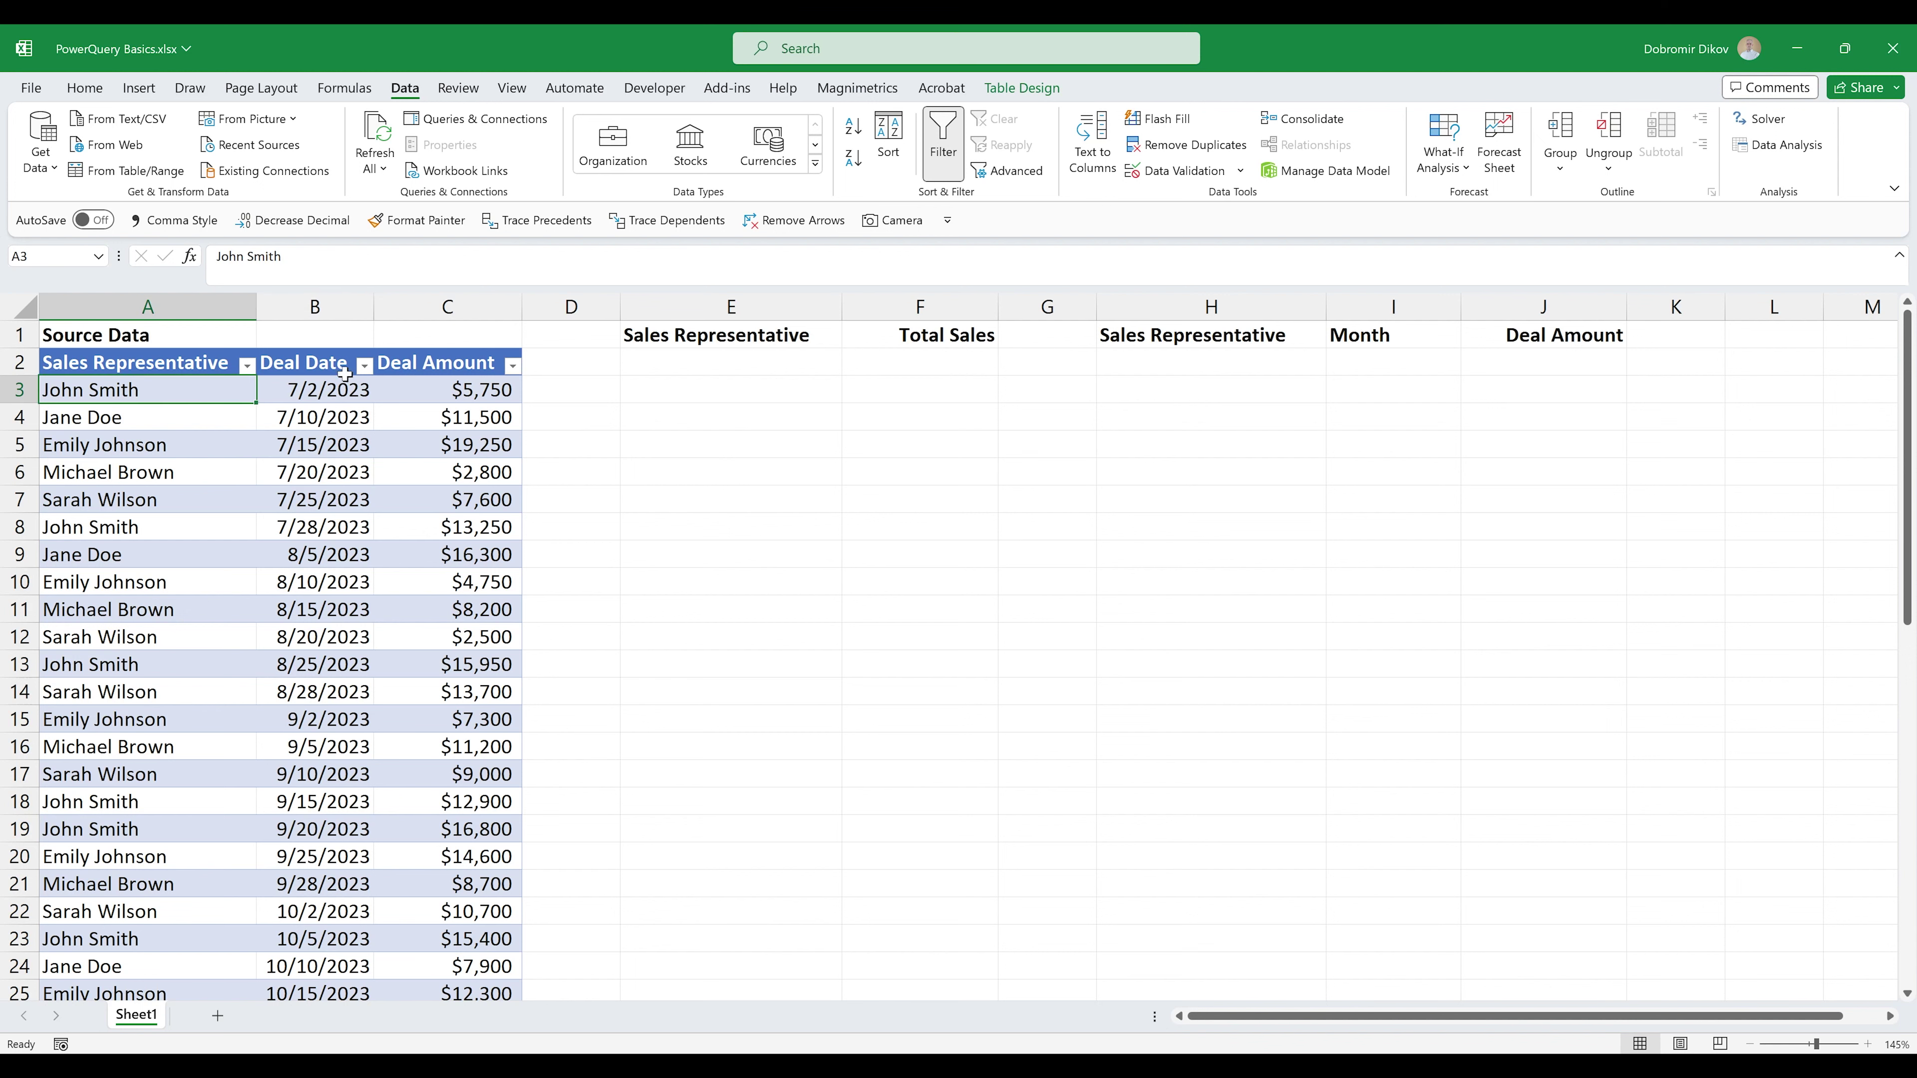
pyautogui.click(126, 171)
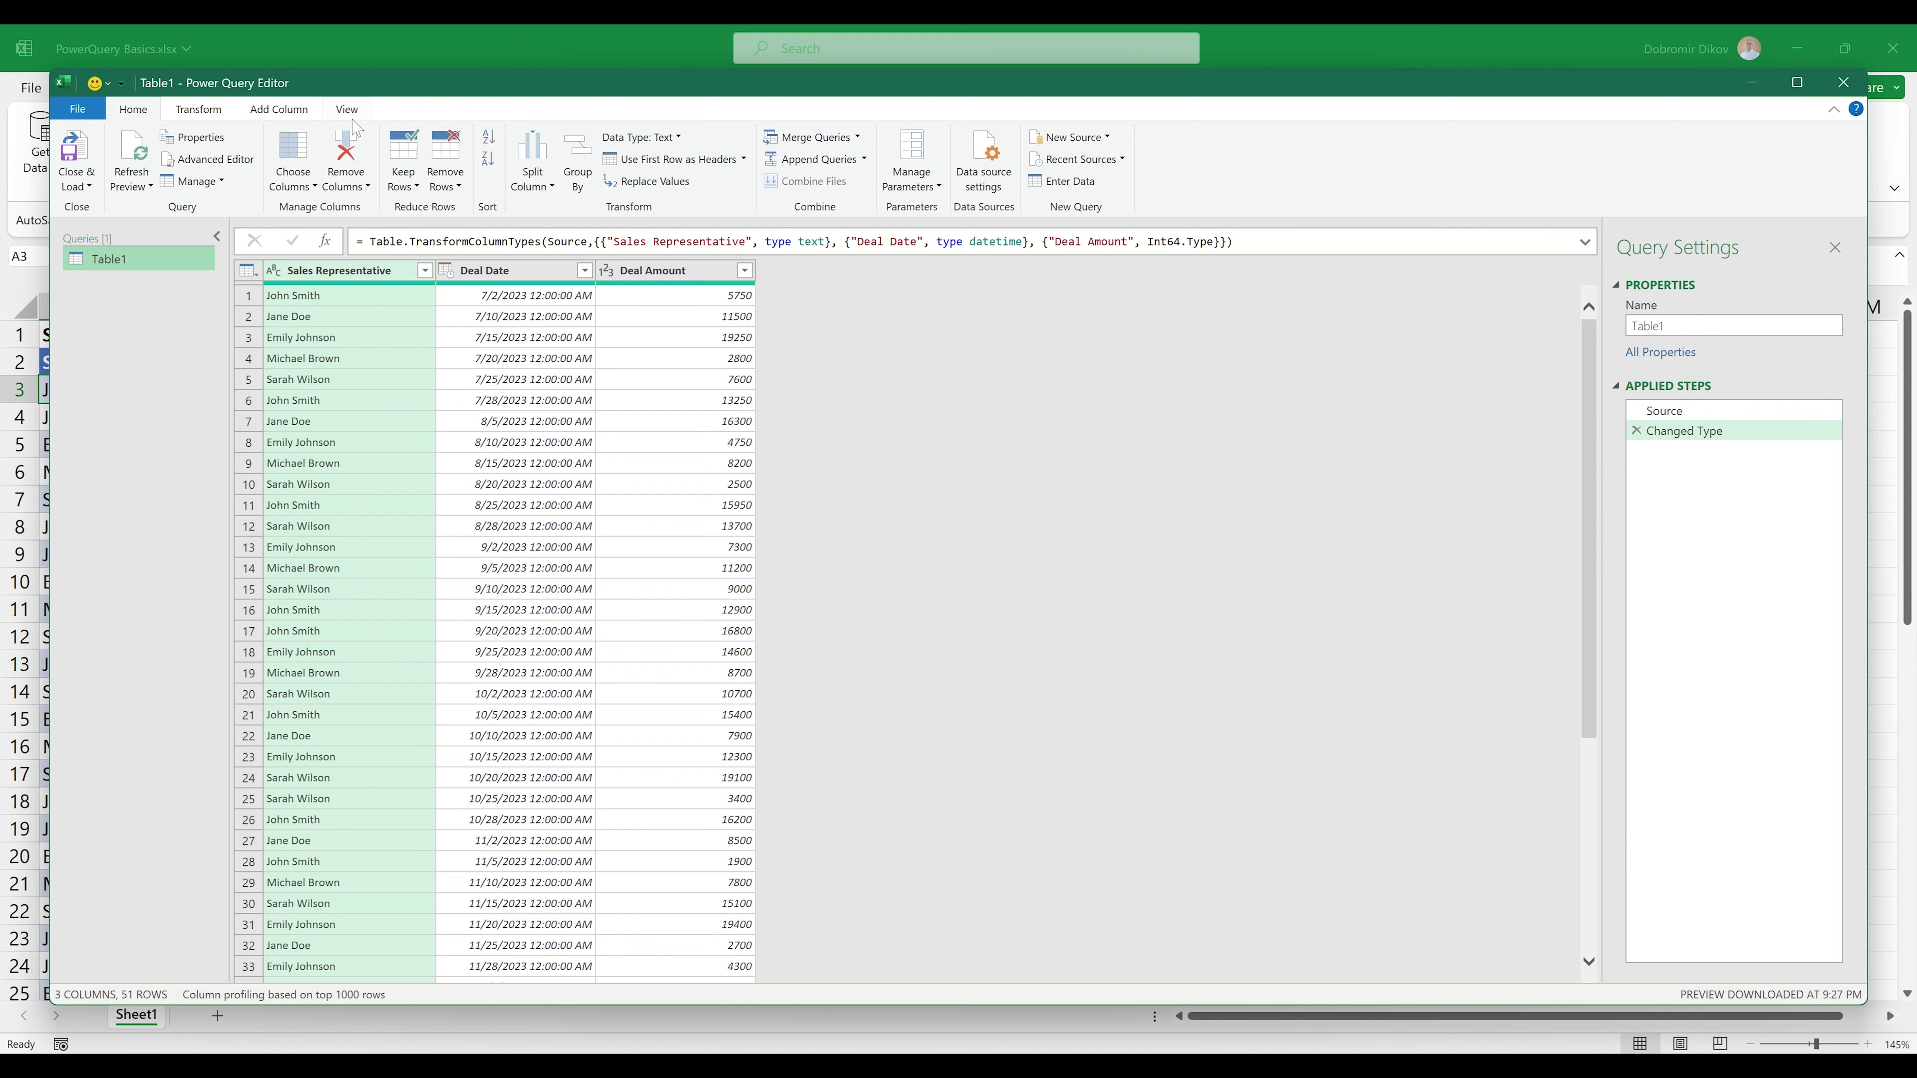
pyautogui.click(198, 110)
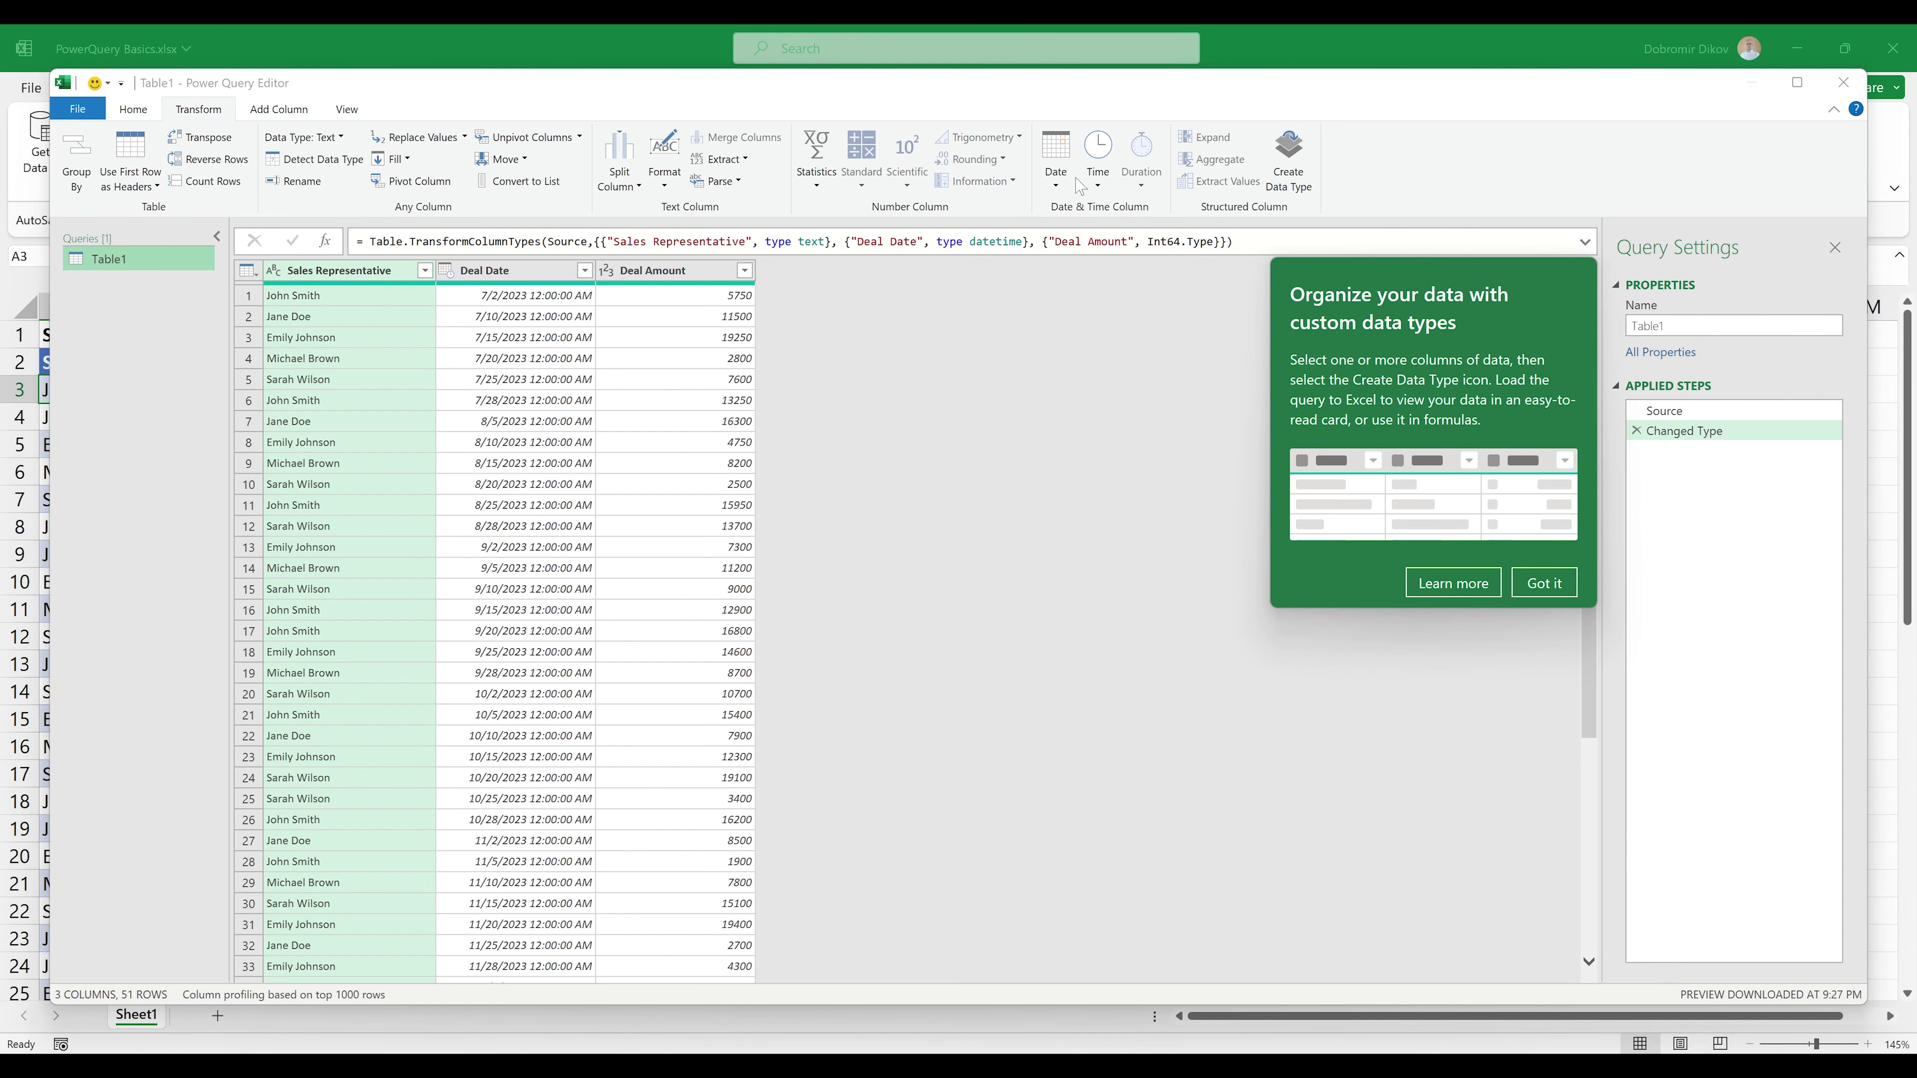
pyautogui.click(1477, 682)
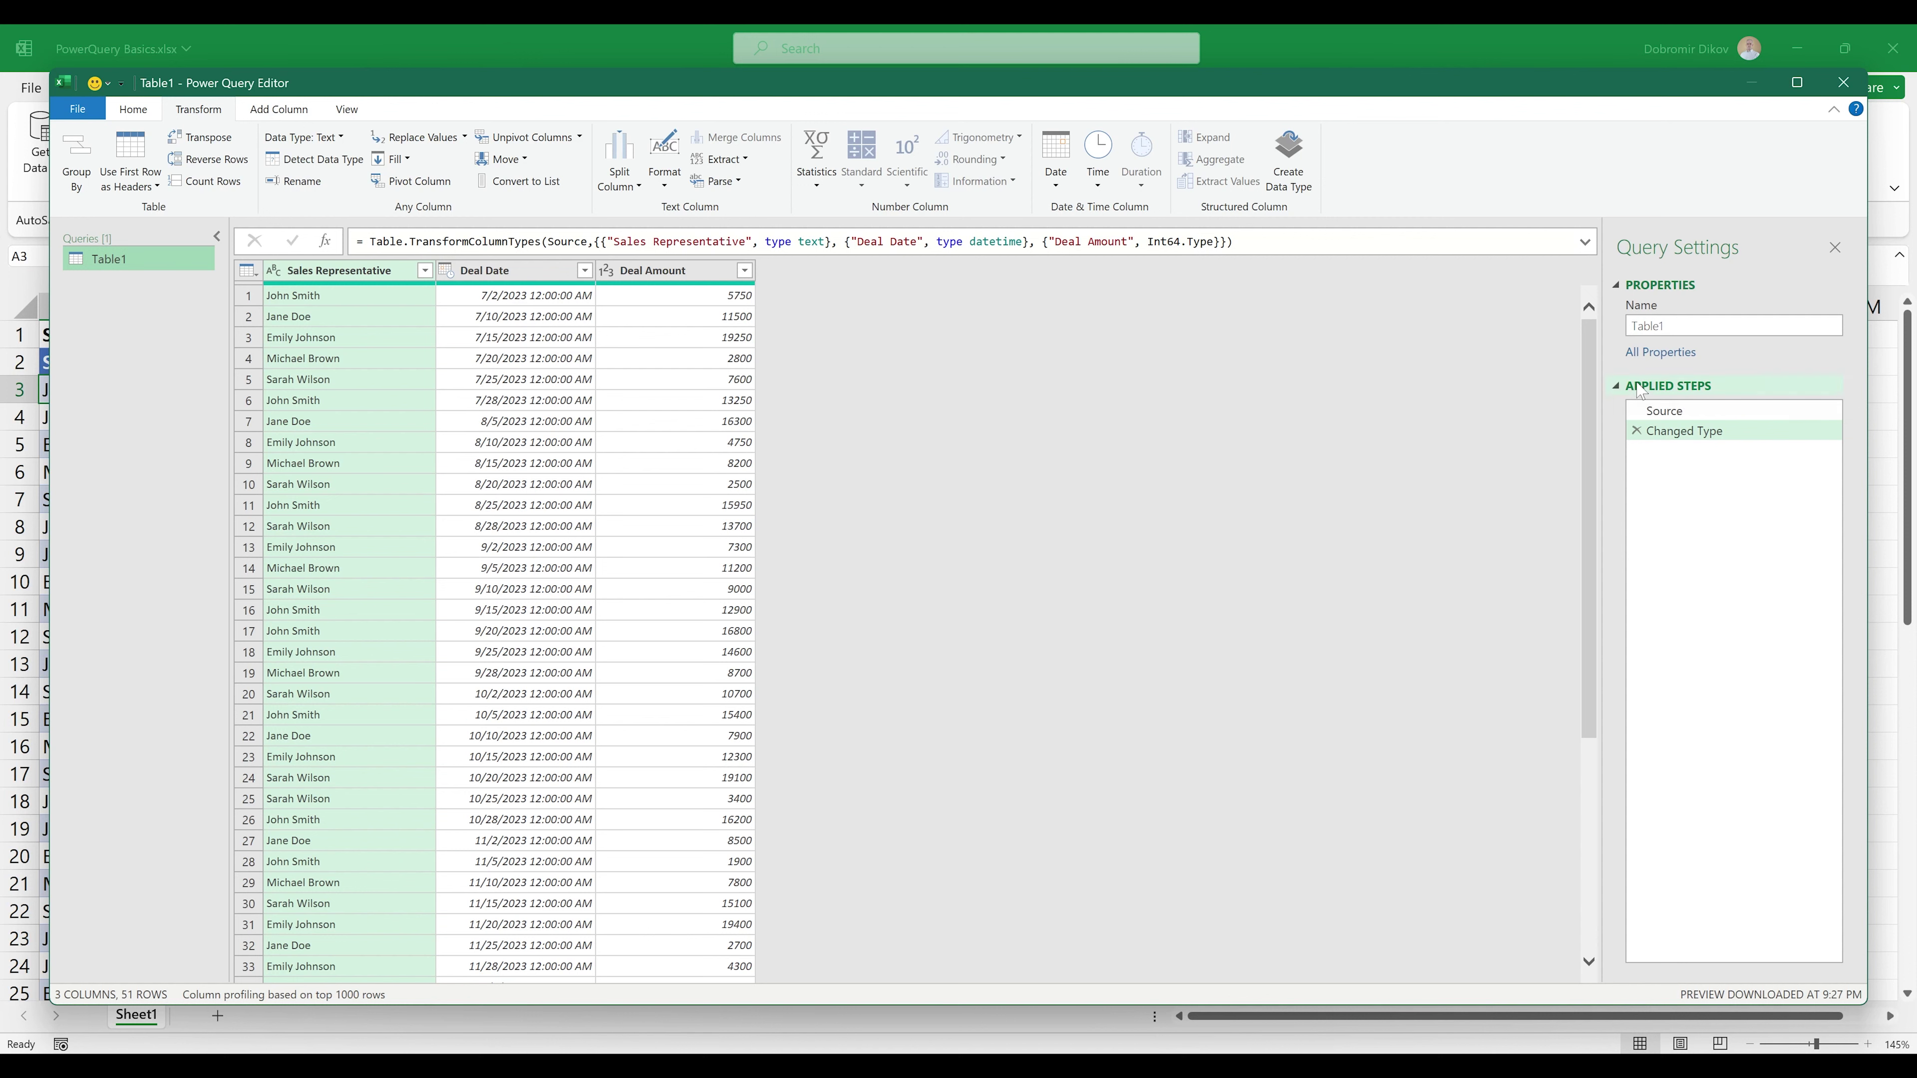
pyautogui.click(1664, 411)
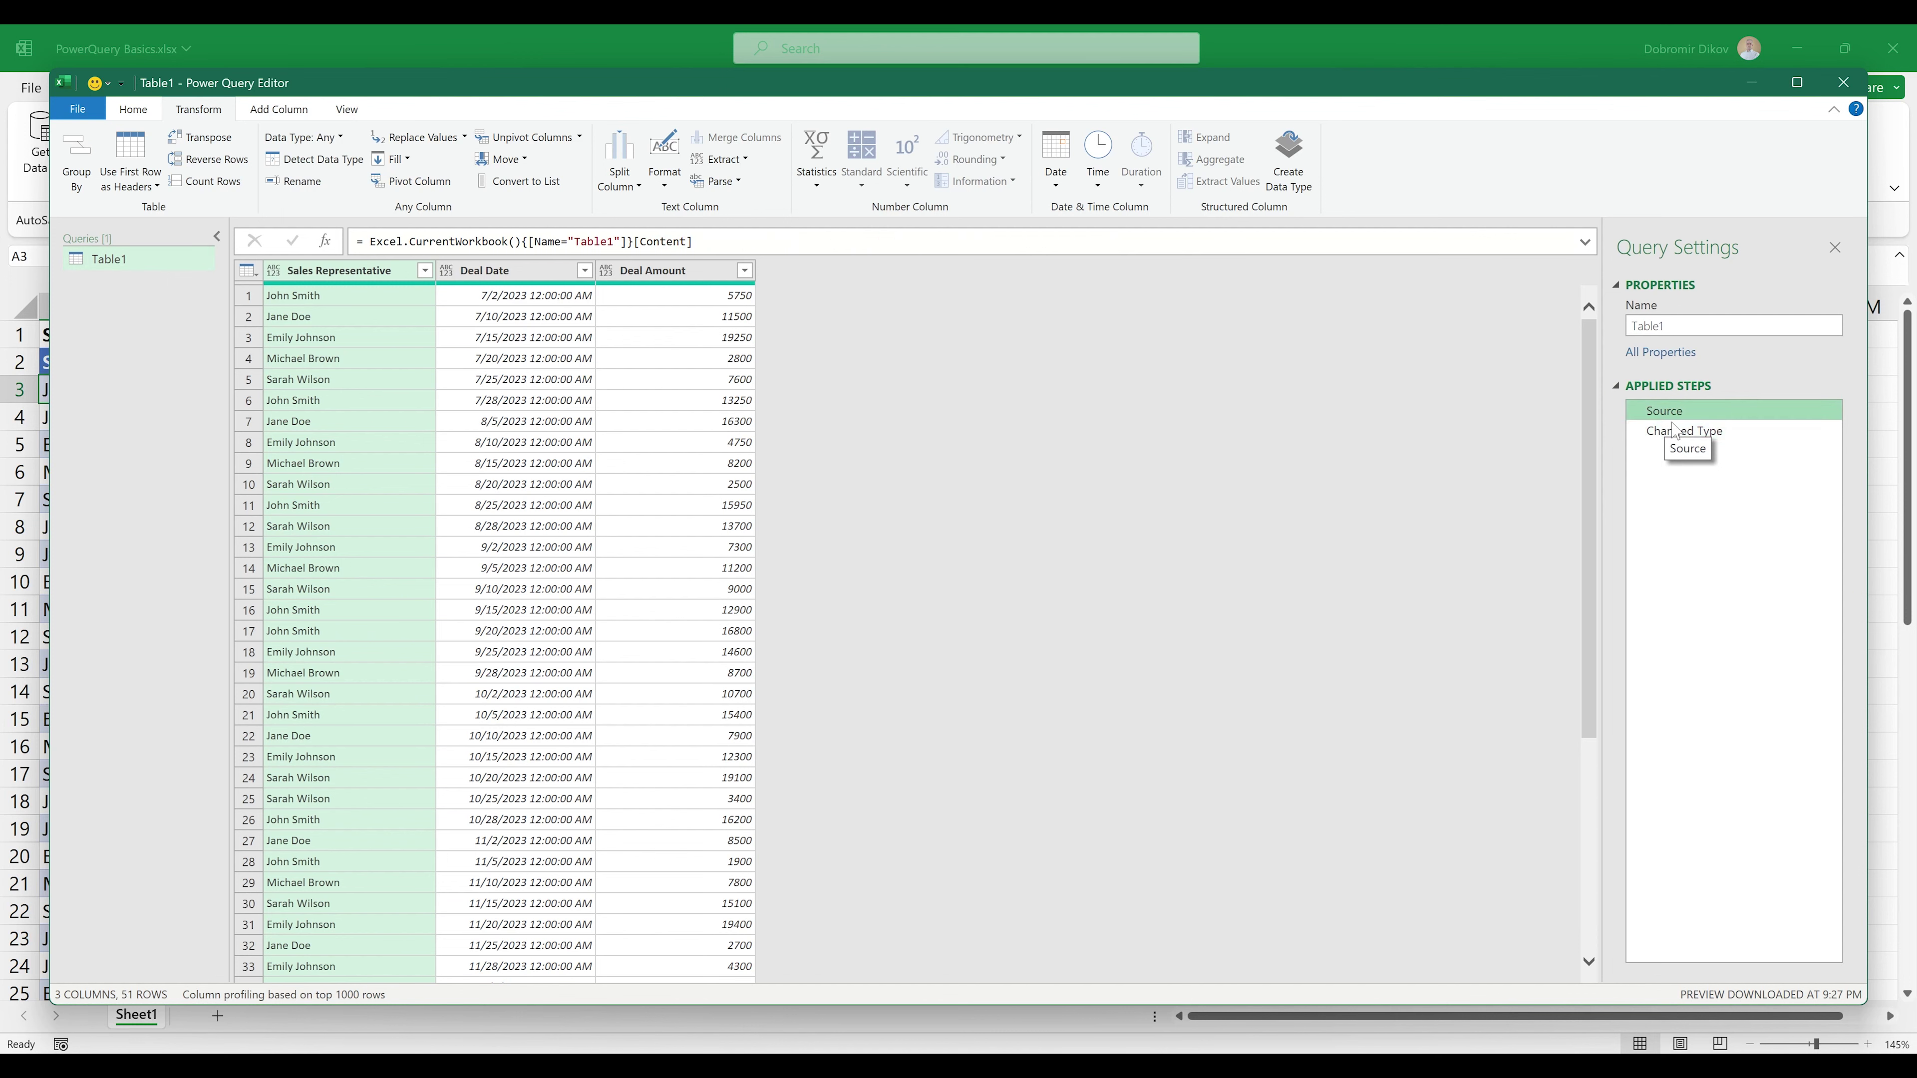
pyautogui.click(1683, 432)
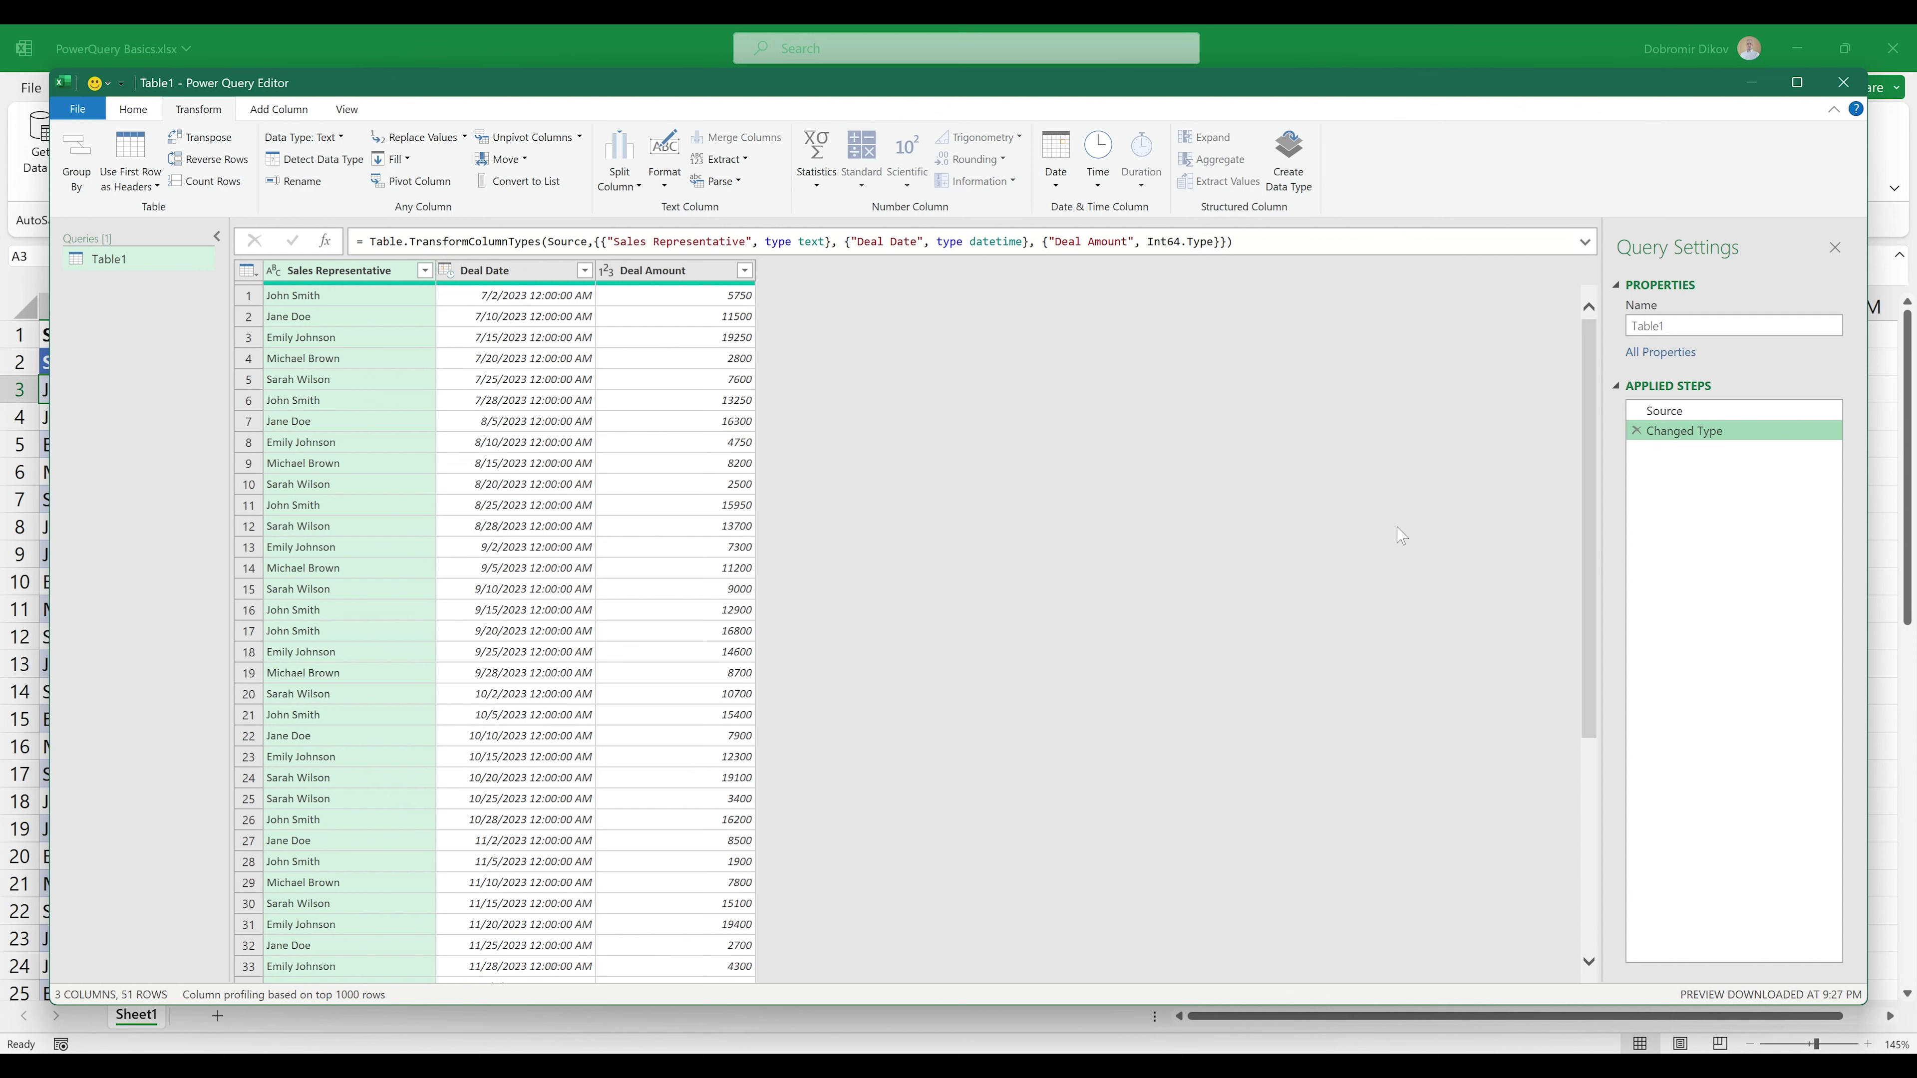
# Step: Rename the query as Total Sales by Sales Rep
pyautogui.doubleClick(1678, 329)
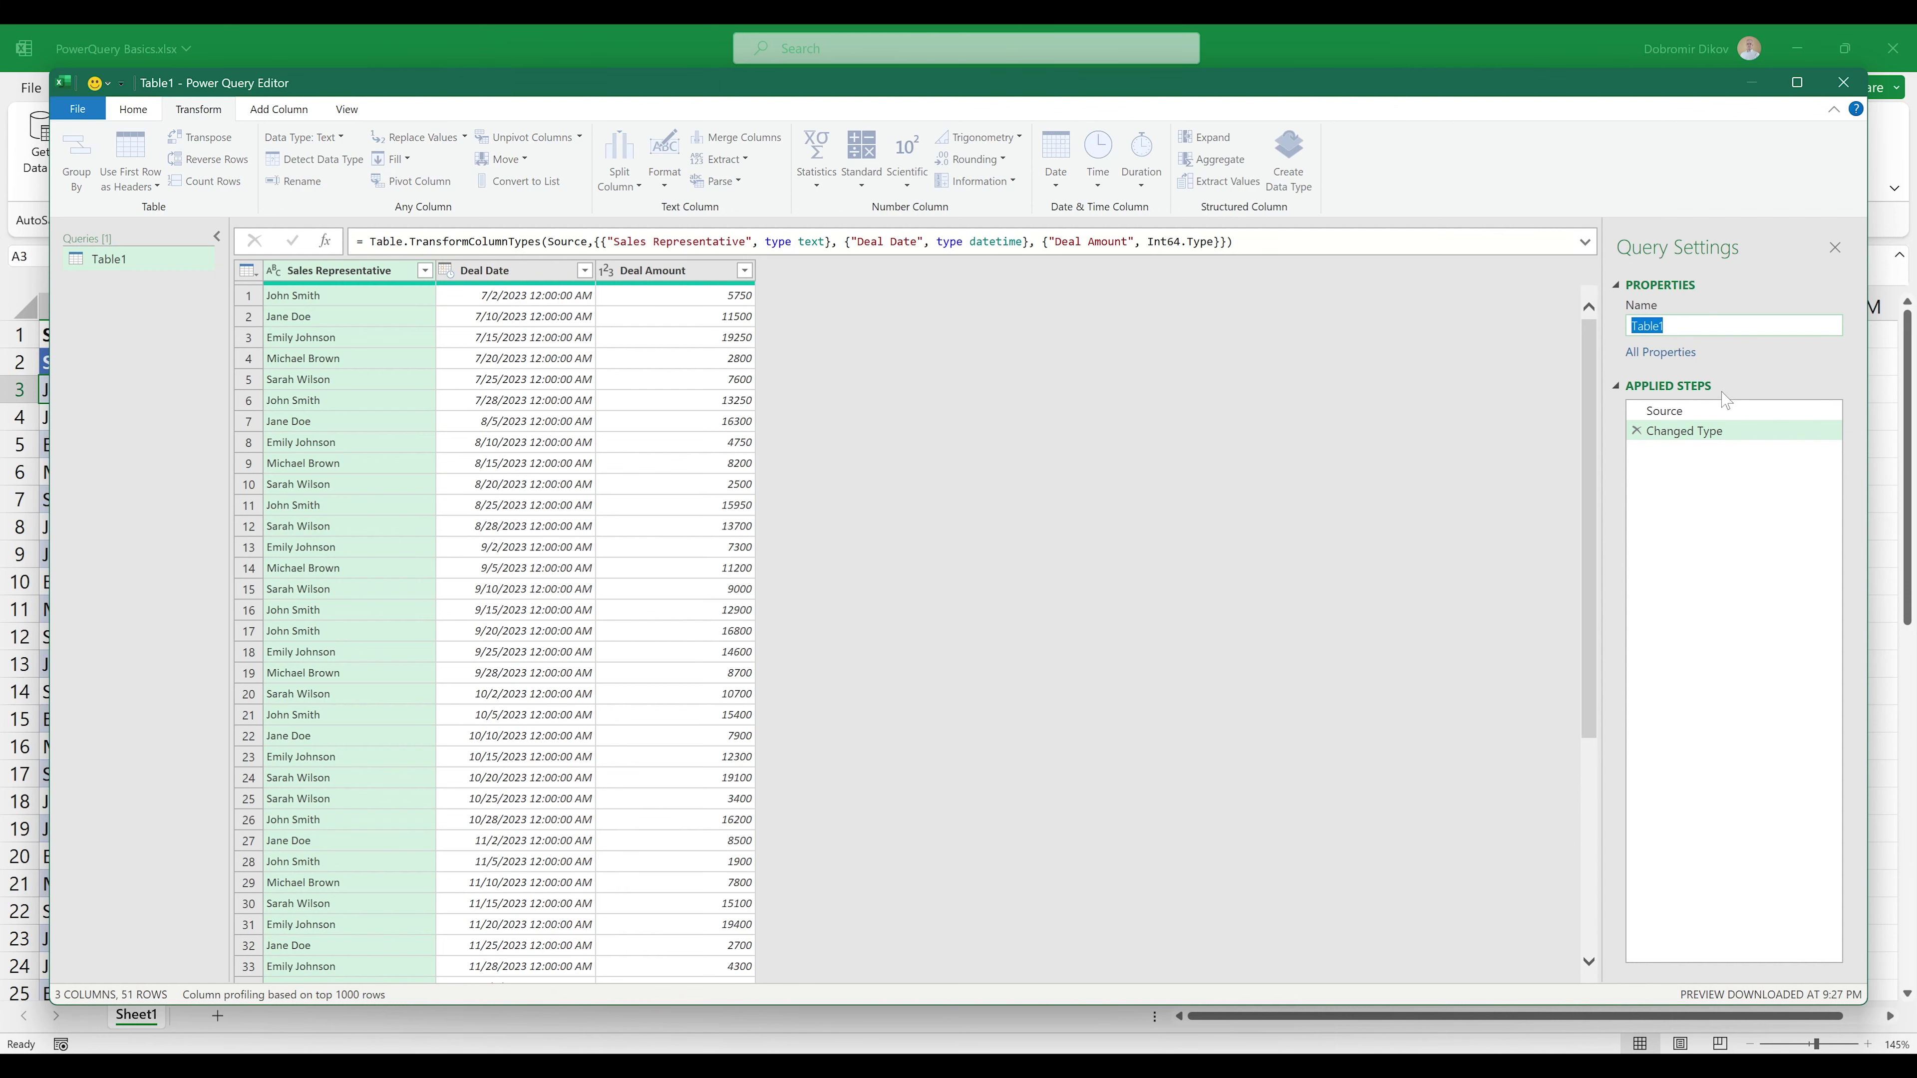
pyautogui.moveTo(835, 77)
pyautogui.mouseDown()
pyautogui.moveTo(842, 462)
pyautogui.moveTo(833, 98)
pyautogui.mouseUp()
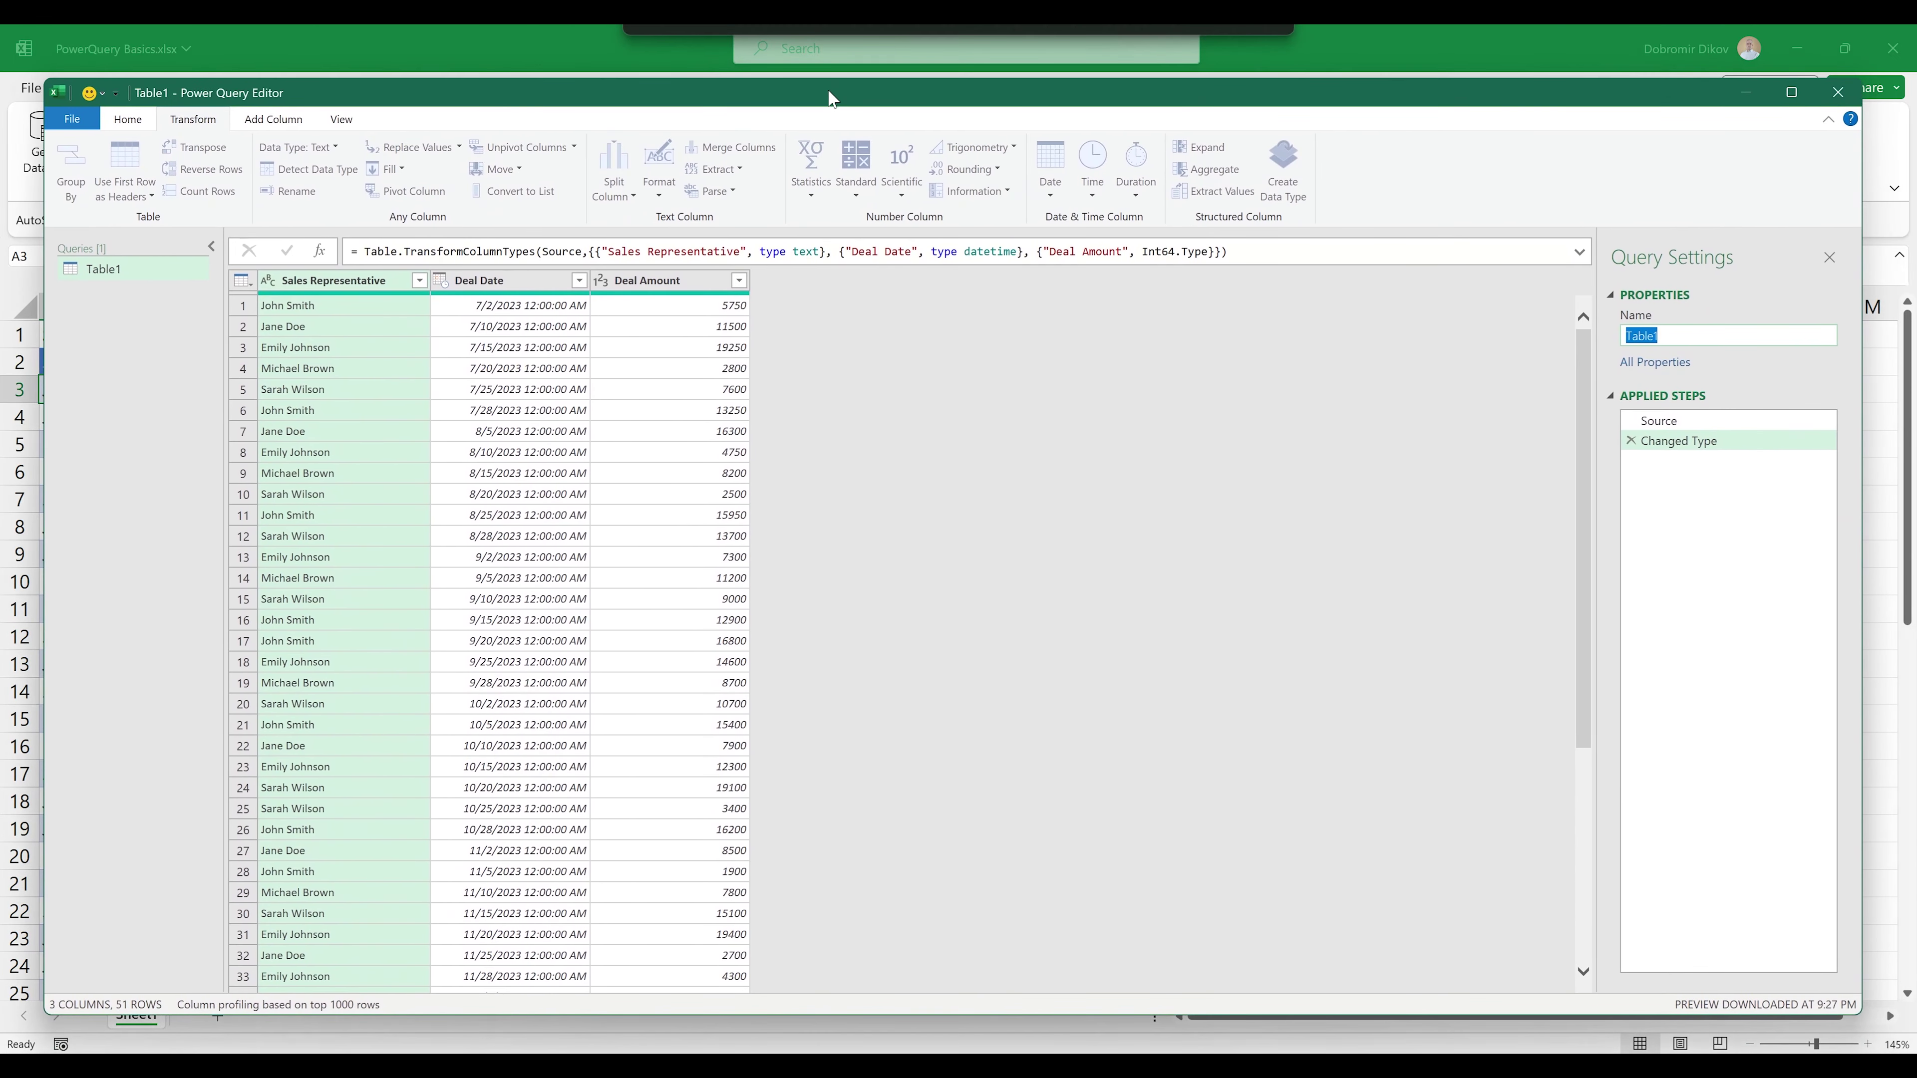
pyautogui.write('Total Sales by Sales Rep')
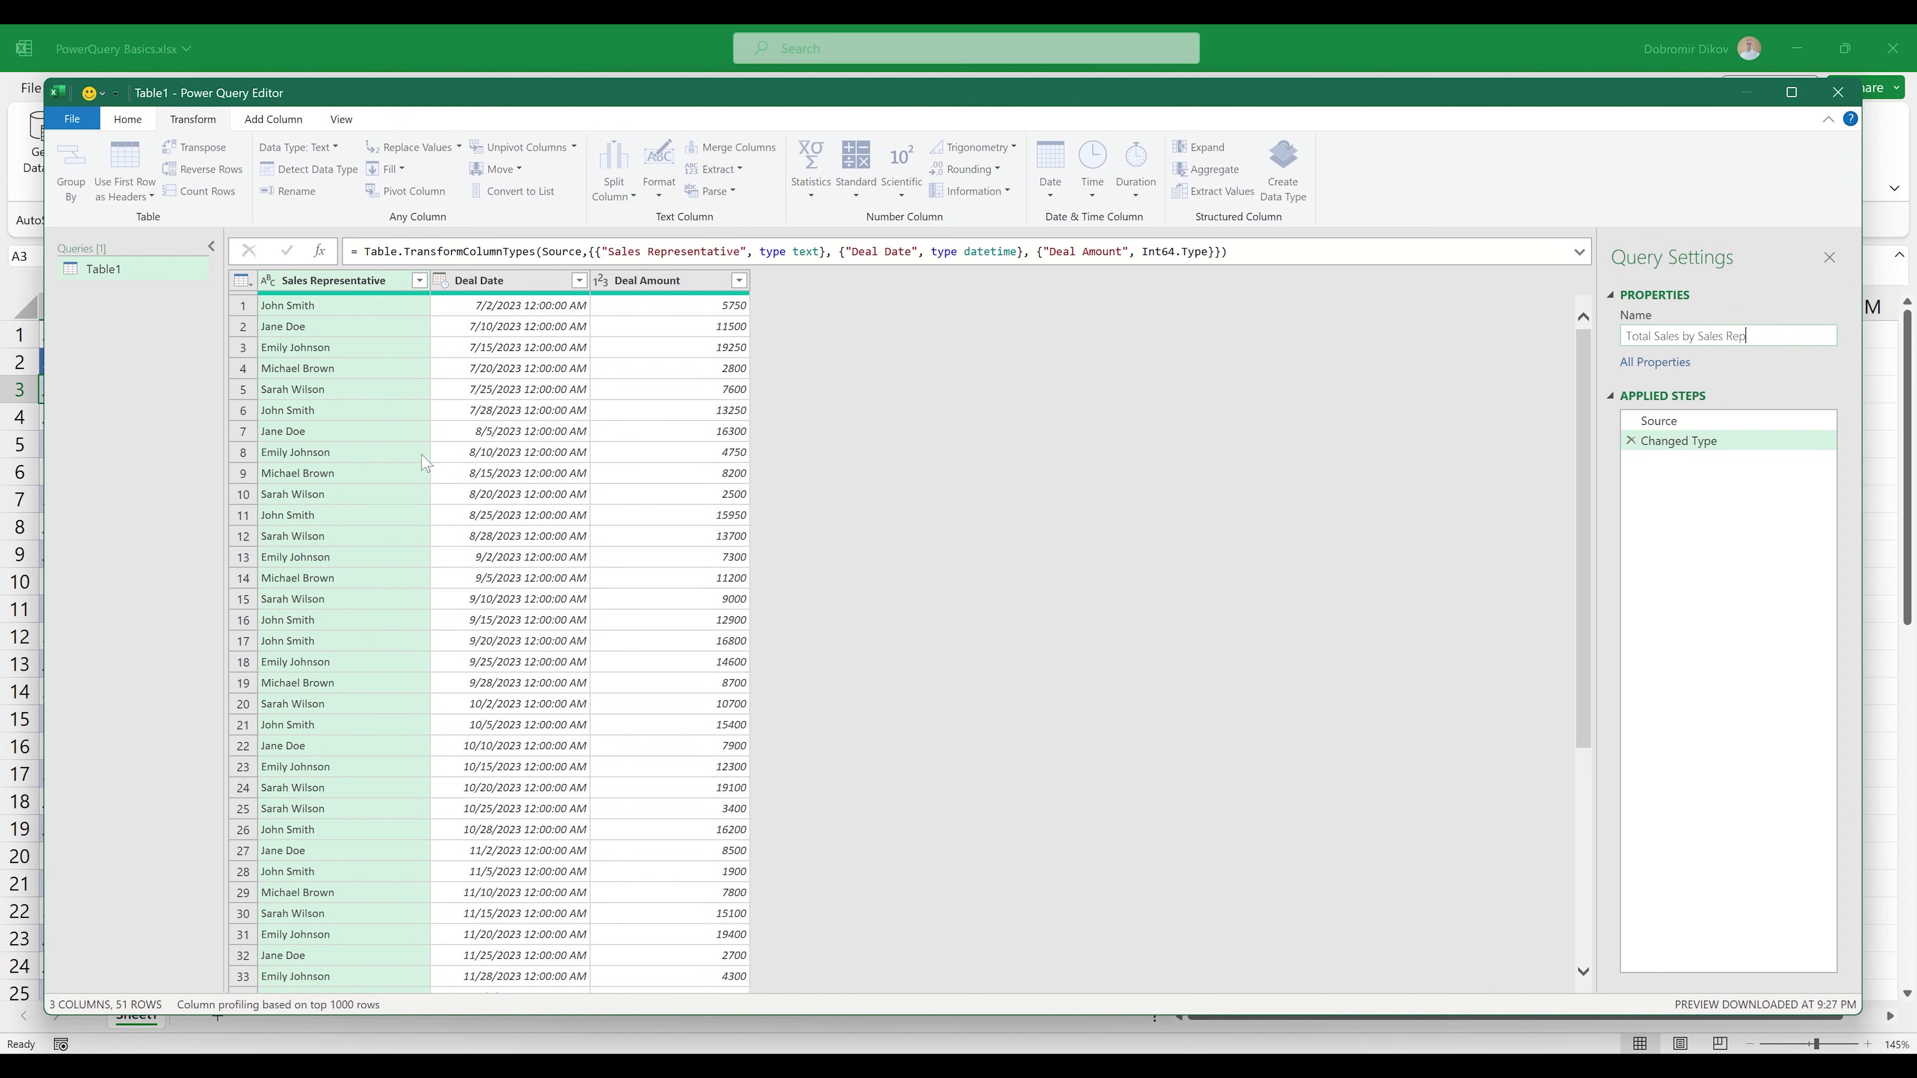
pyautogui.press('Return')
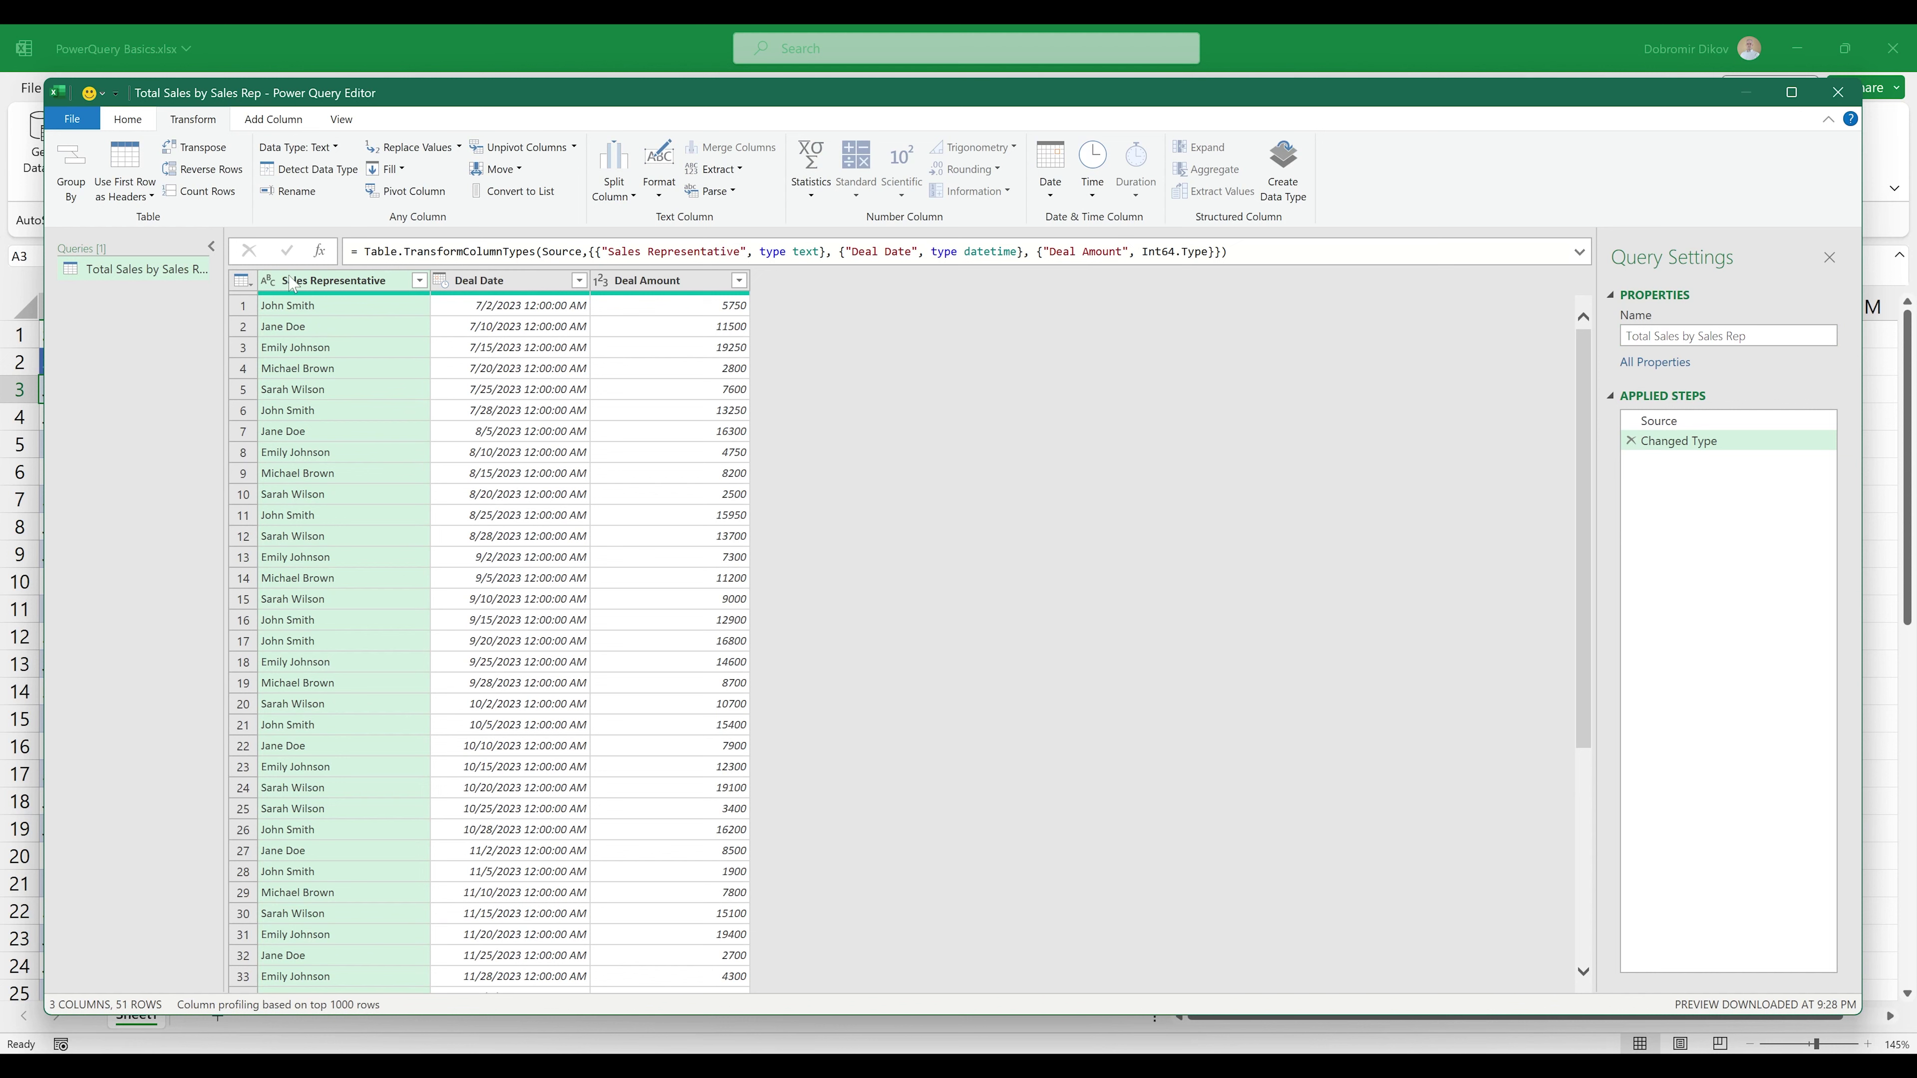
# Step: Remove the Deal Date column from the query and review the data at each applied step
pyautogui.click(501, 283)
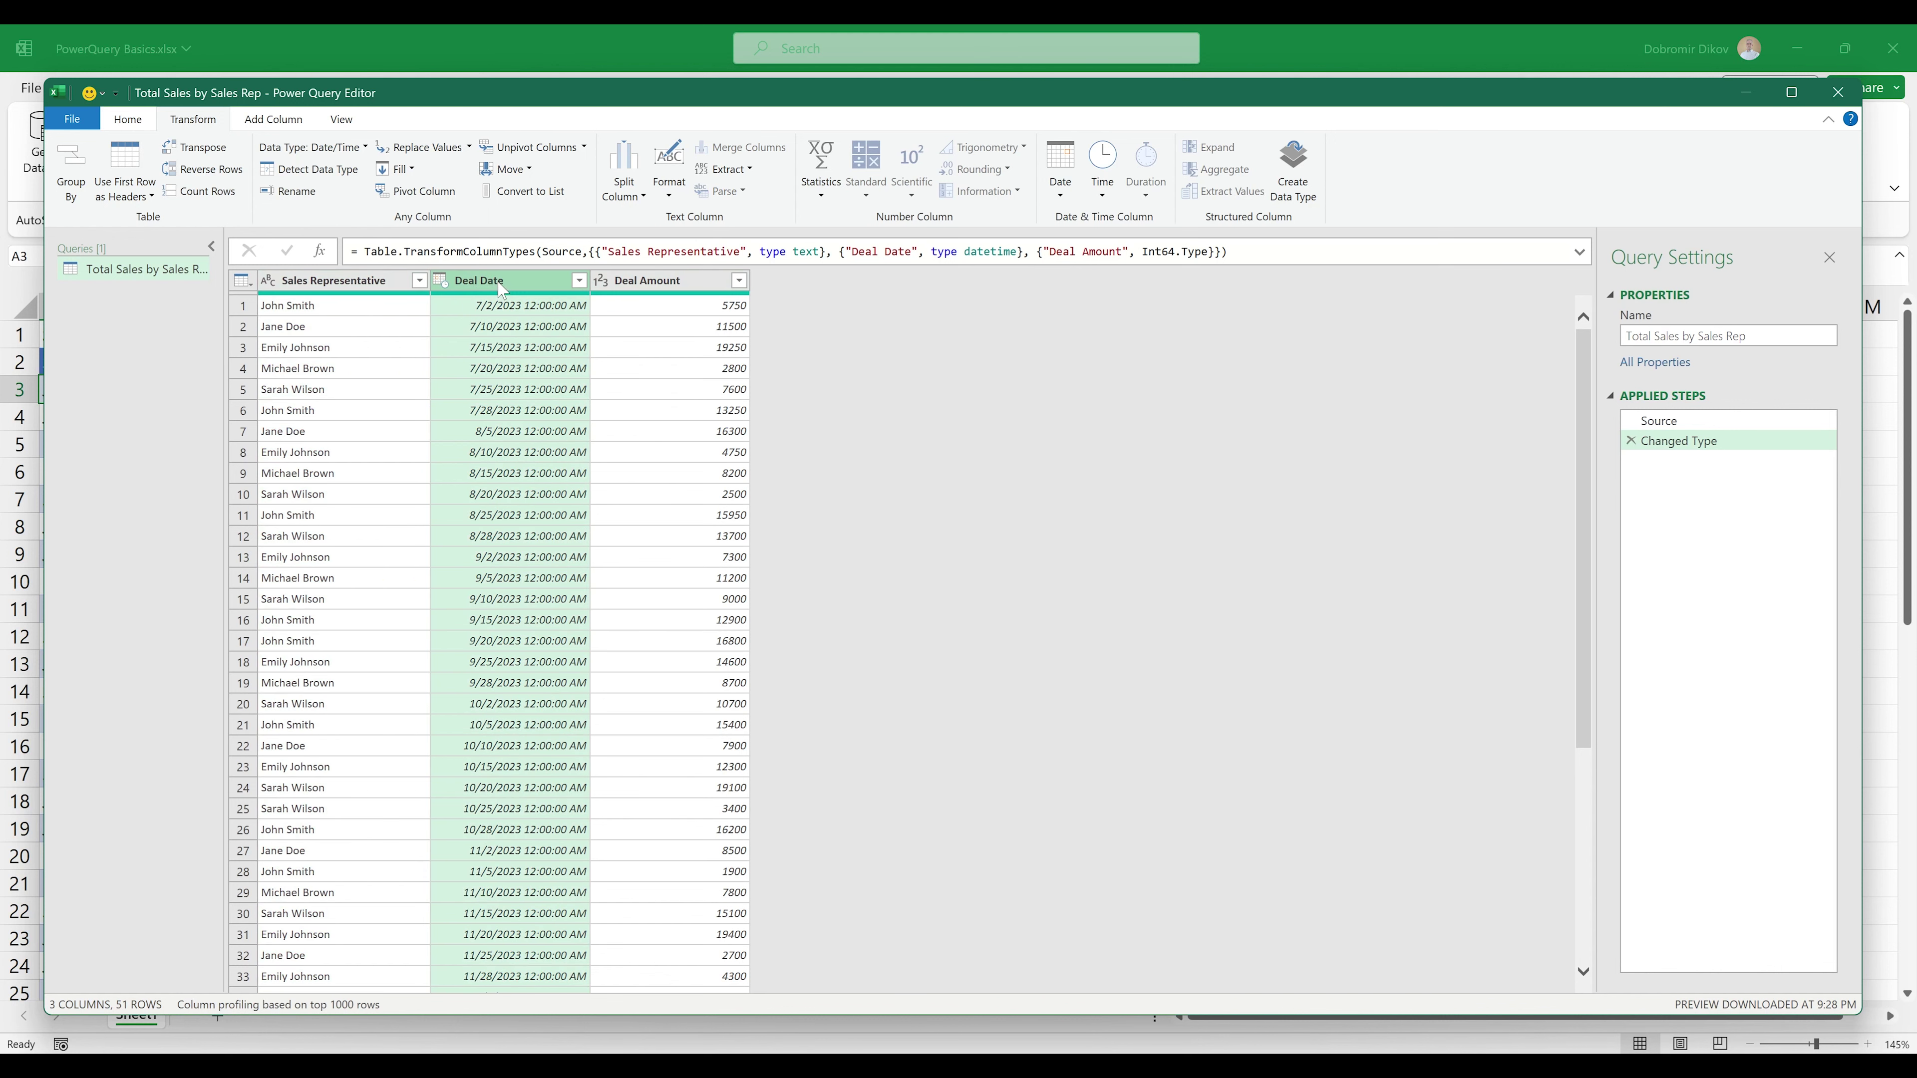
pyautogui.rightClick(502, 289)
pyautogui.click(533, 317)
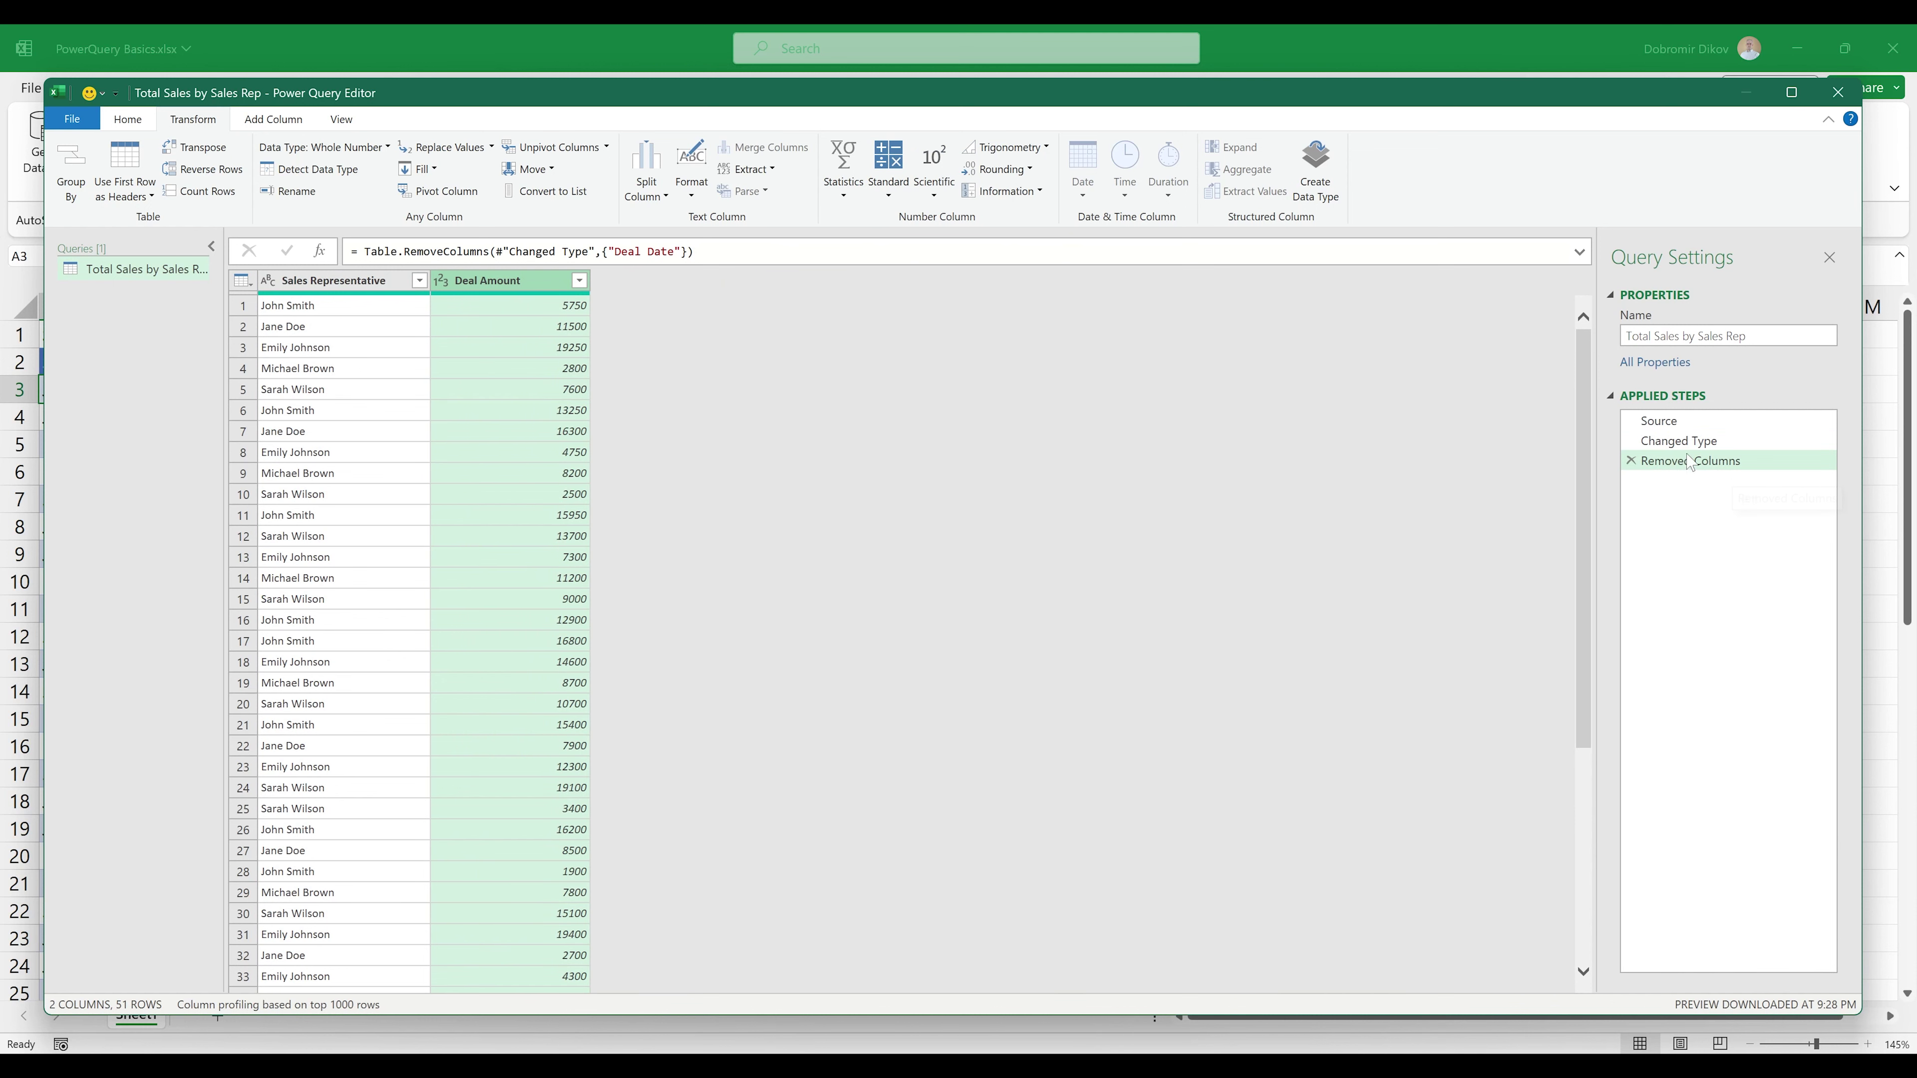
pyautogui.click(1665, 442)
pyautogui.press('Up')
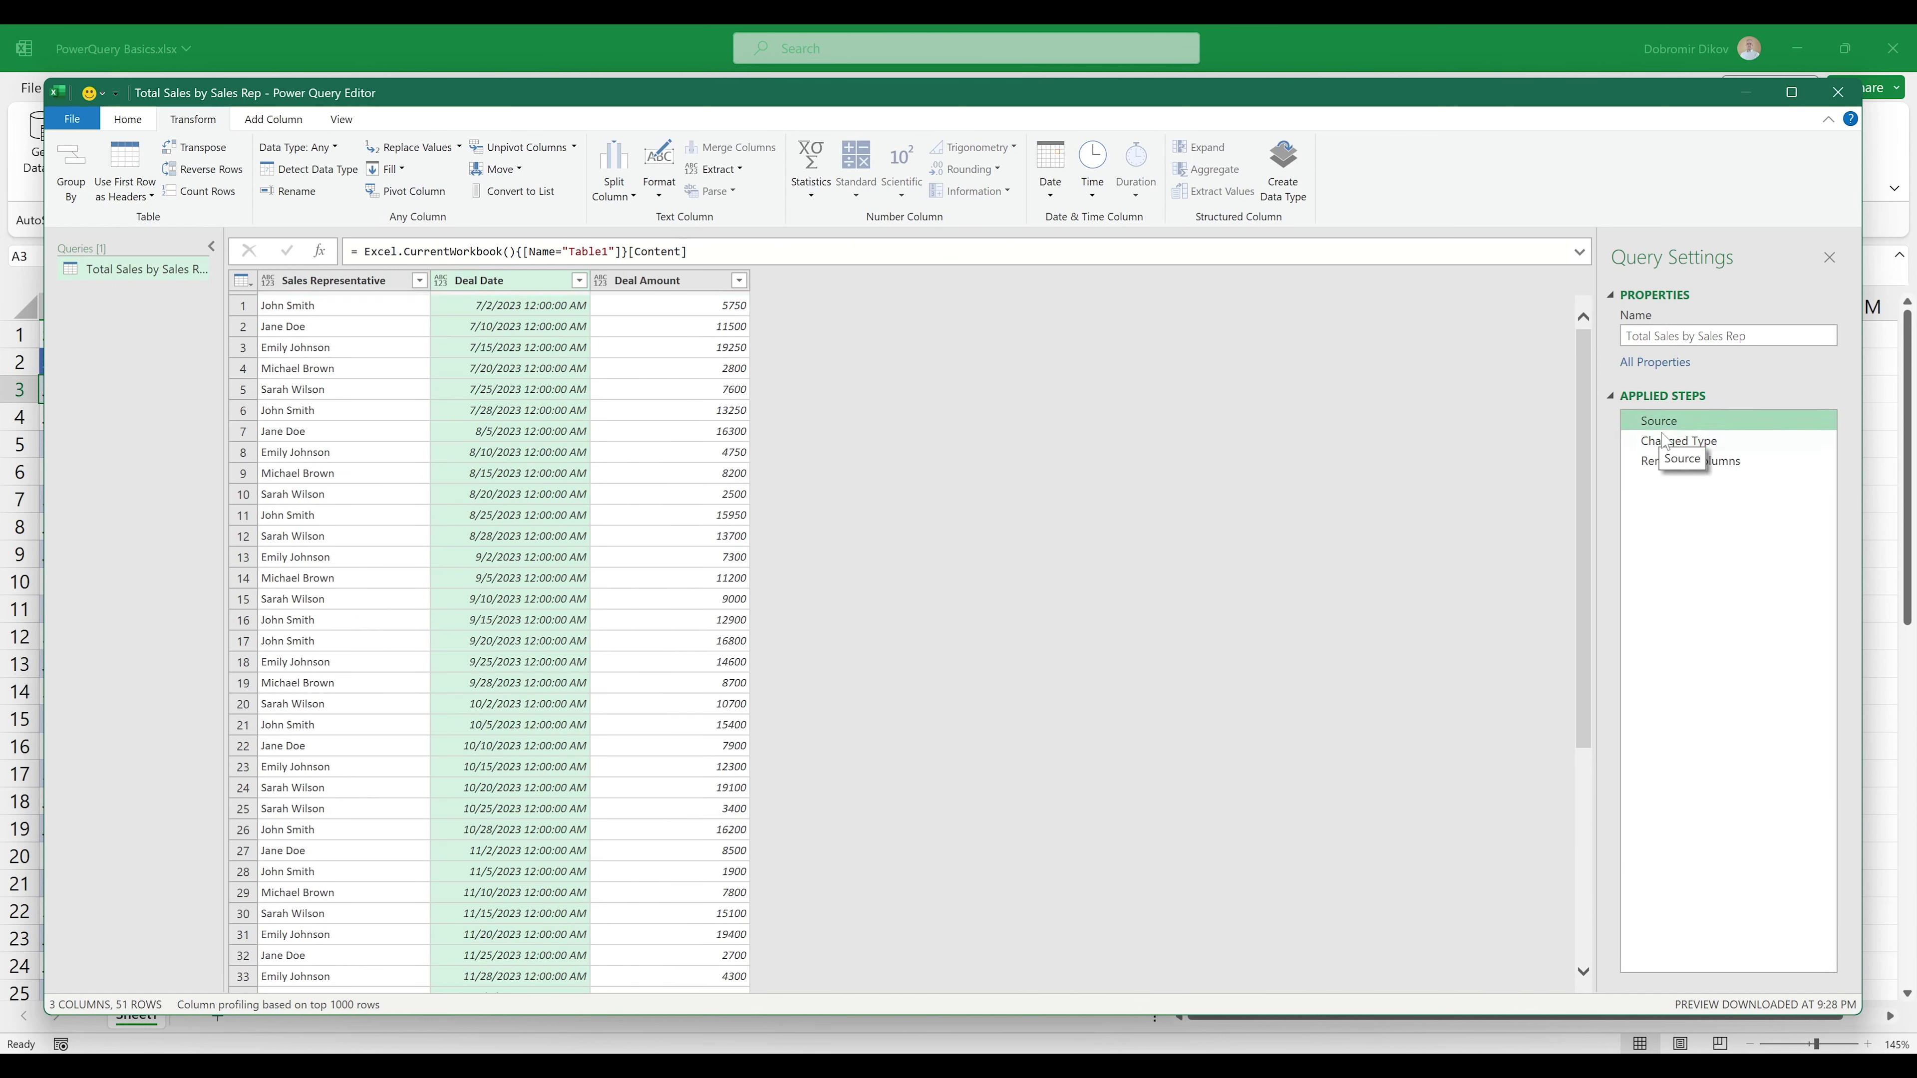
pyautogui.click(1668, 445)
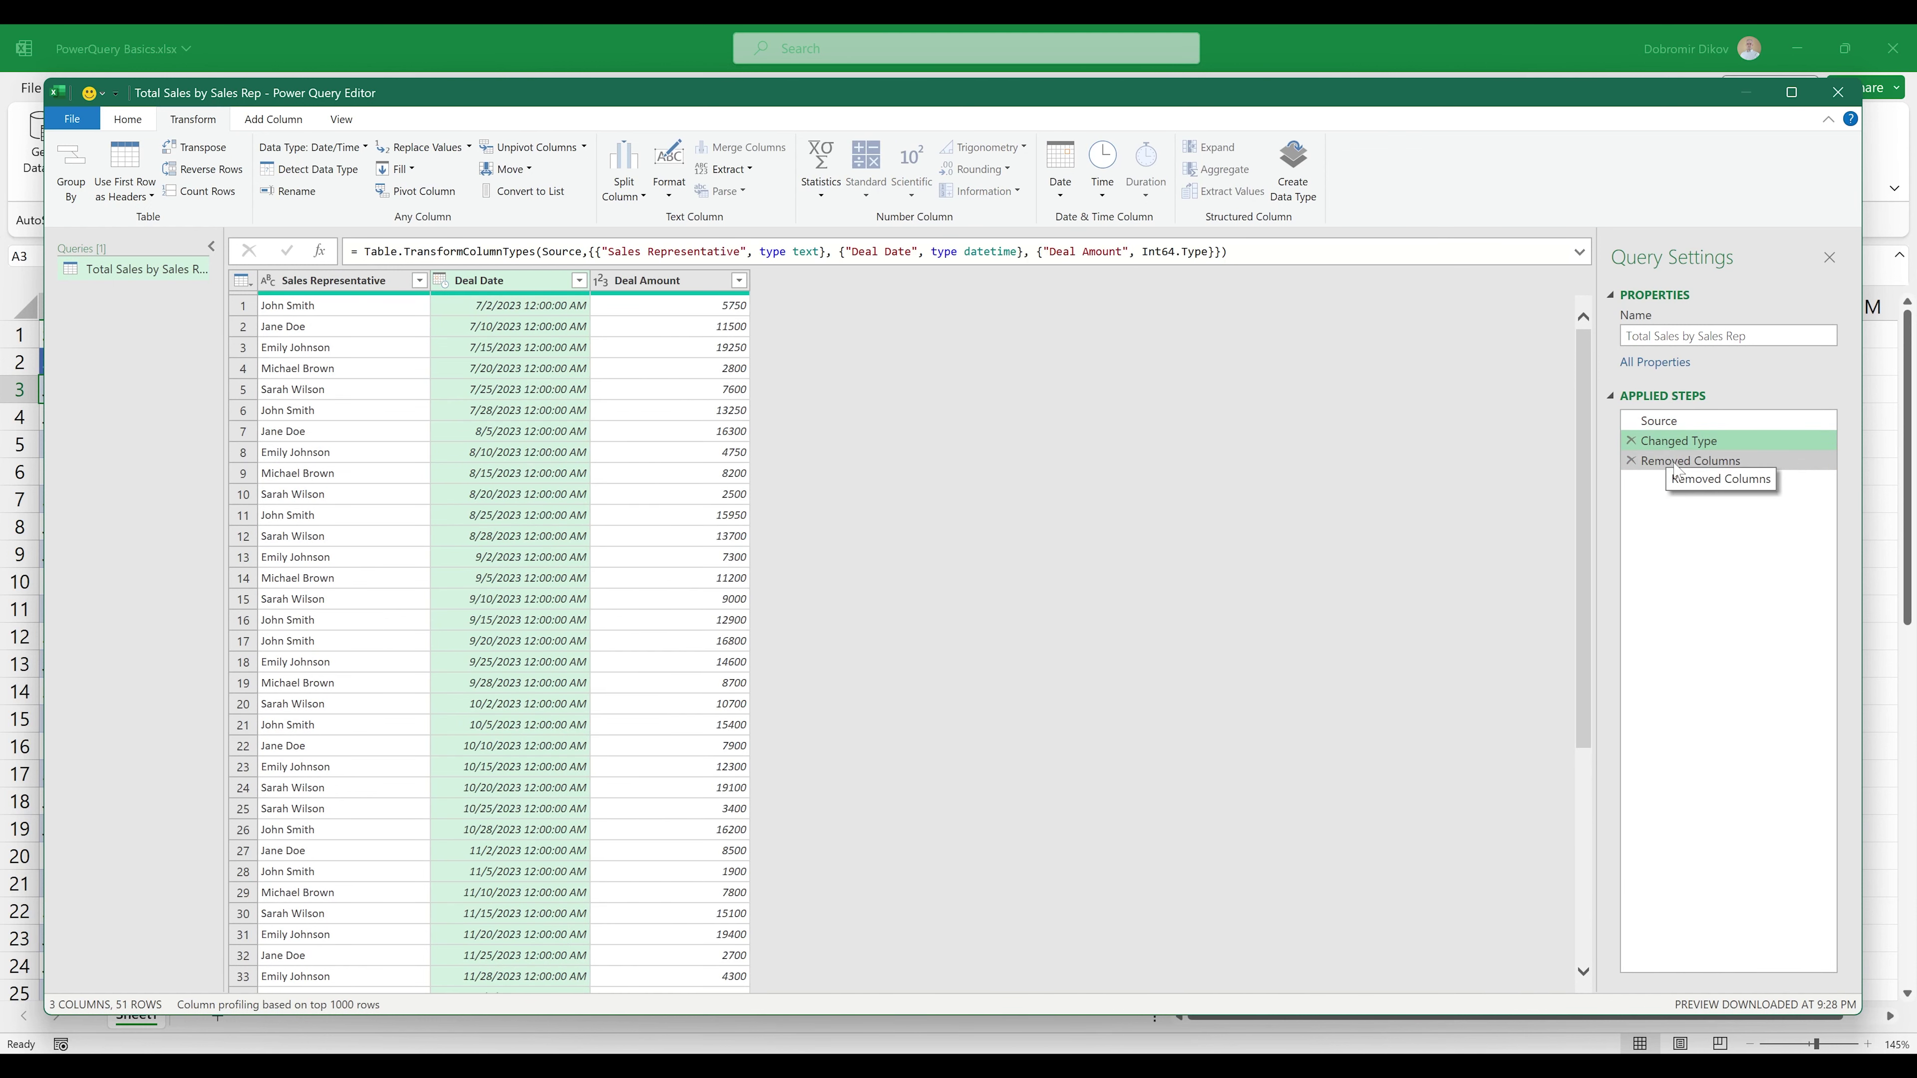
pyautogui.click(1674, 462)
# Step: Group the rows by Sales Representative, with a new Total Deal Amount column that sums Deal Amount
pyautogui.click(324, 326)
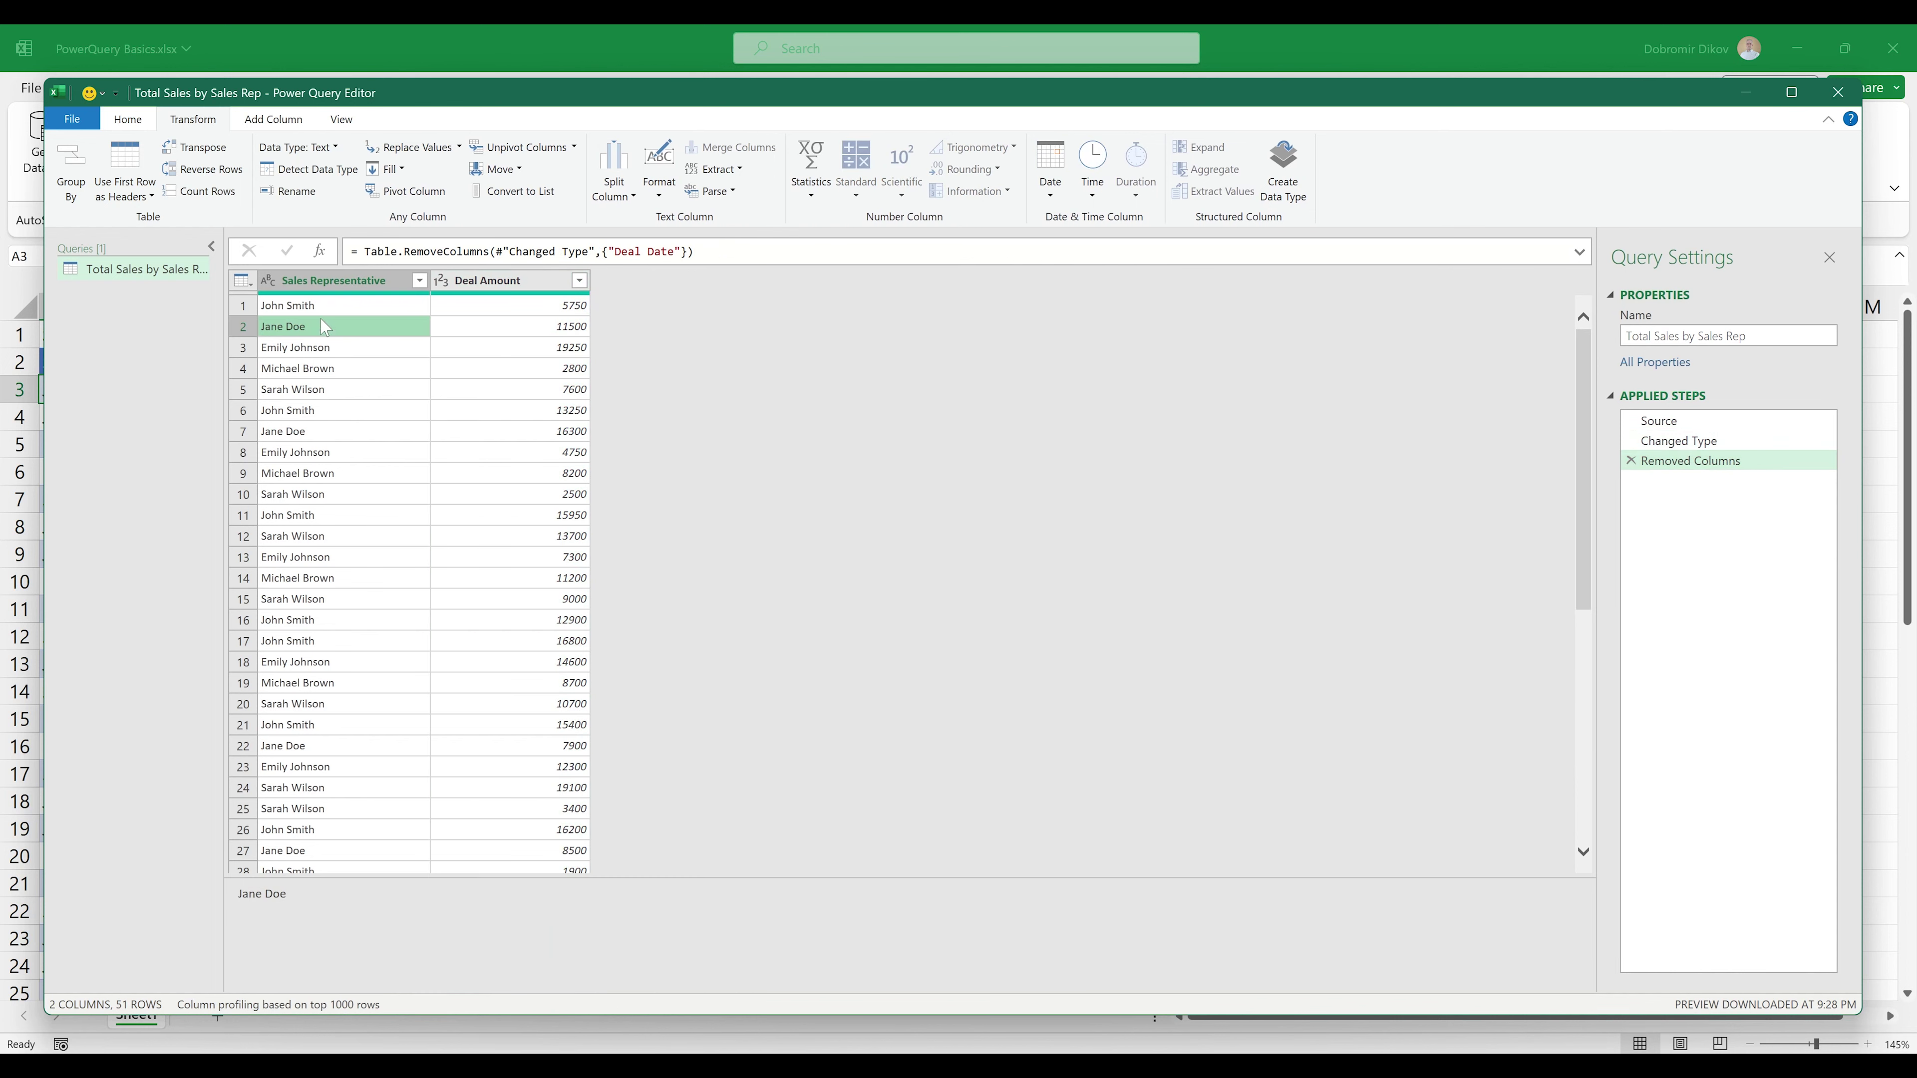
pyautogui.click(72, 174)
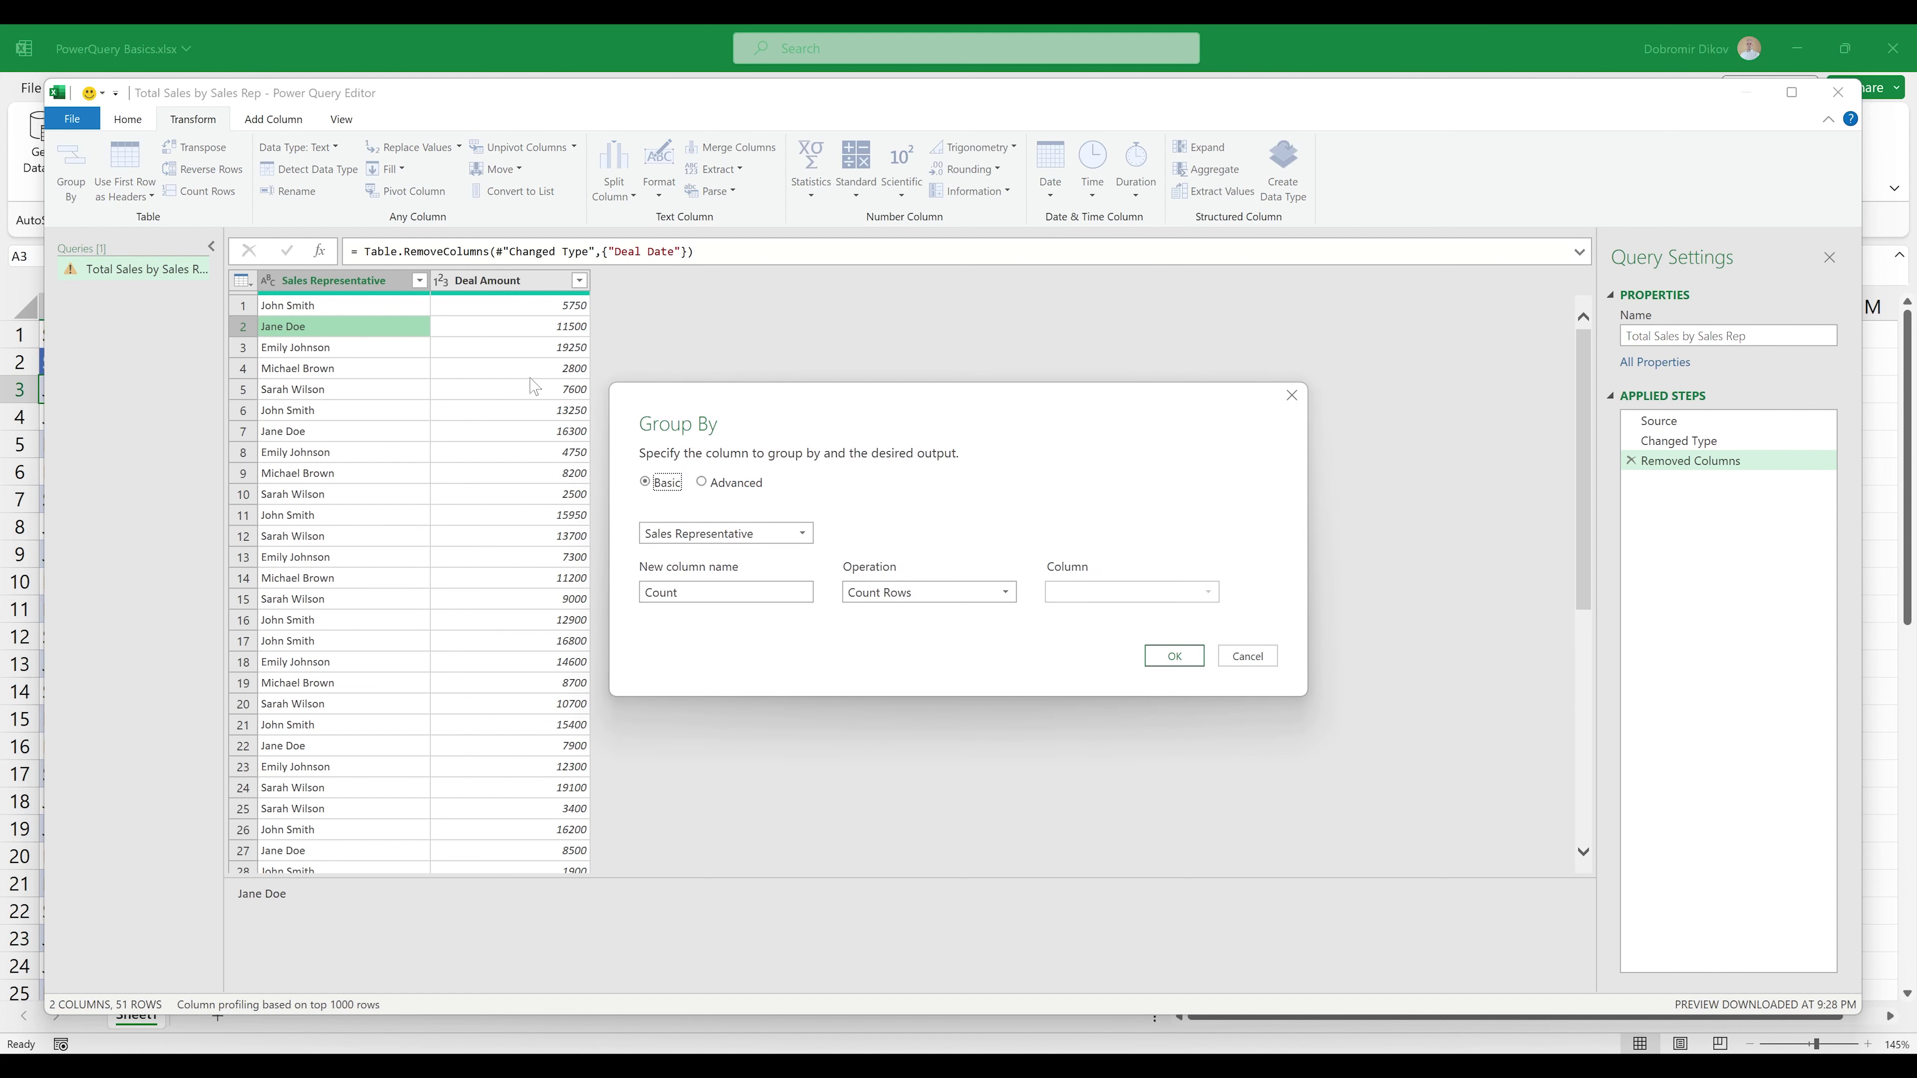
pyautogui.click(713, 538)
pyautogui.click(715, 555)
pyautogui.click(913, 595)
pyautogui.click(900, 616)
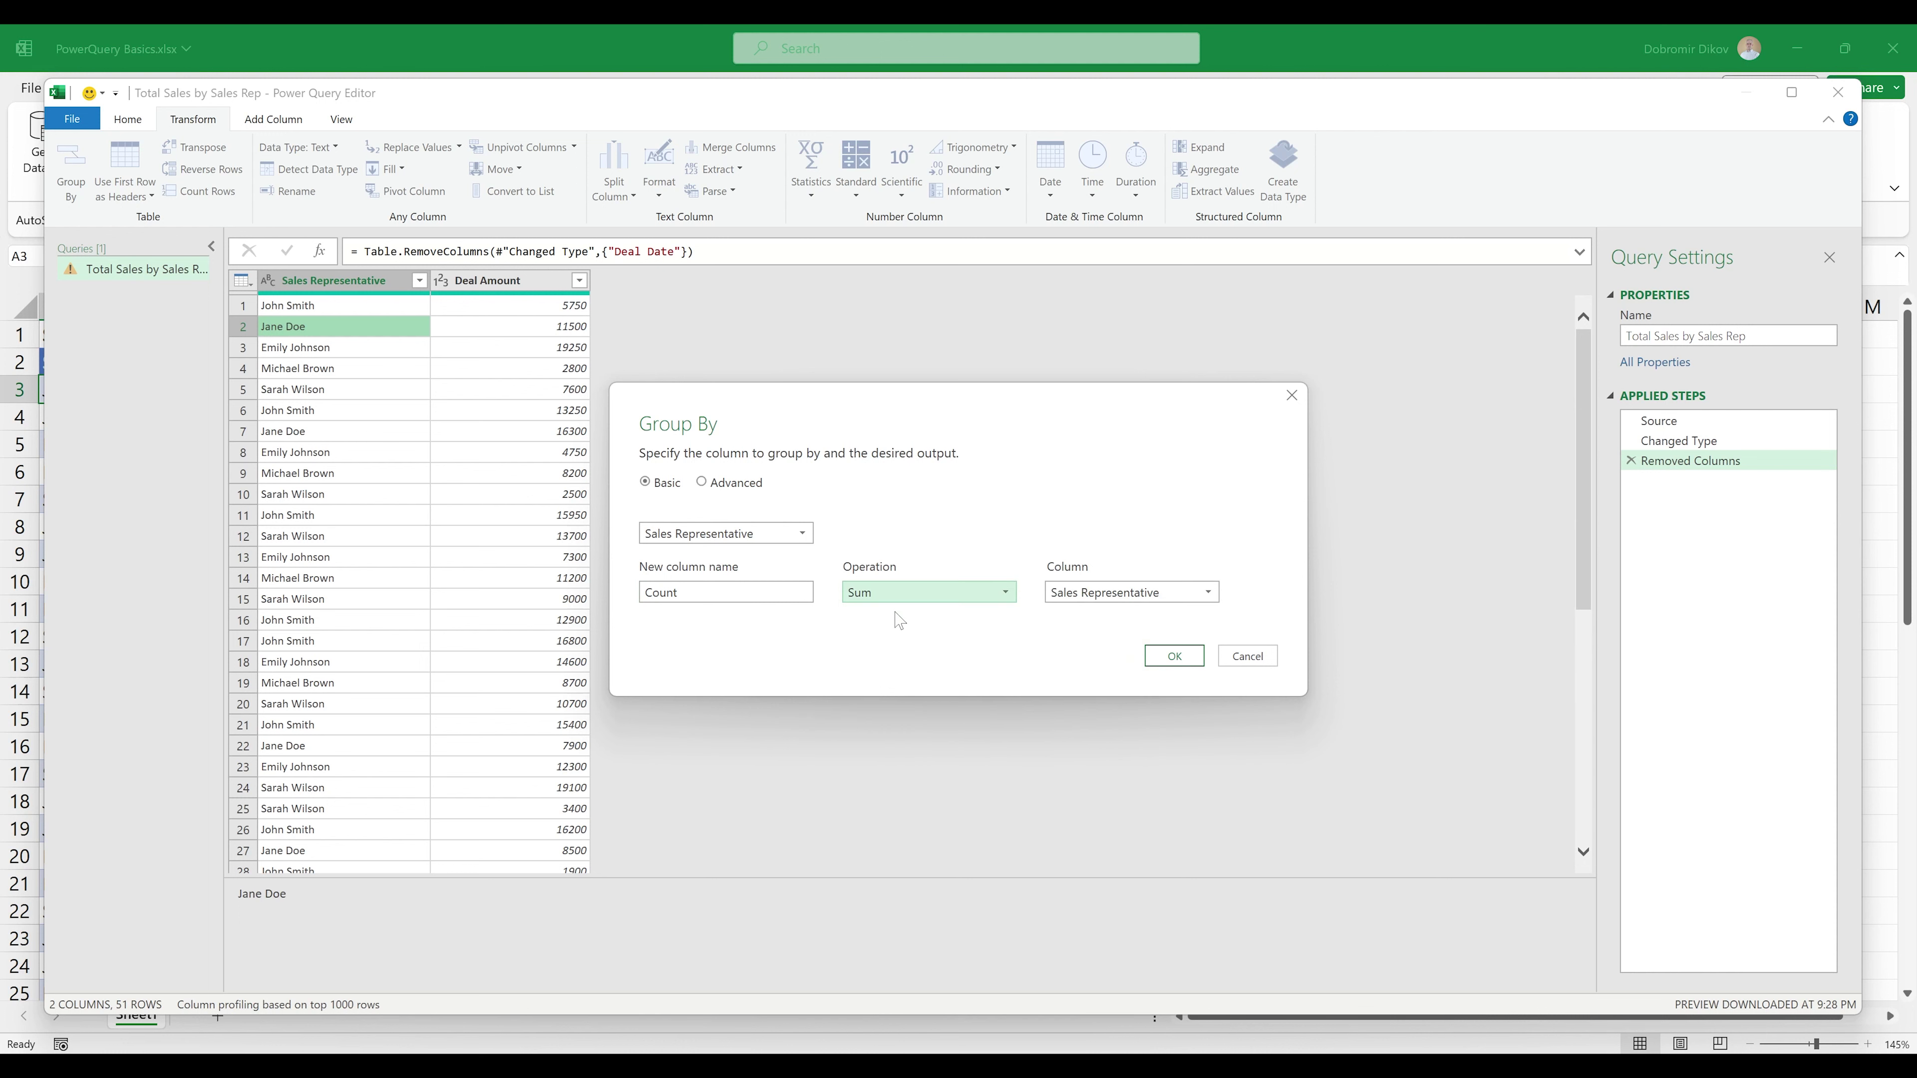
pyautogui.click(1105, 601)
pyautogui.click(1099, 624)
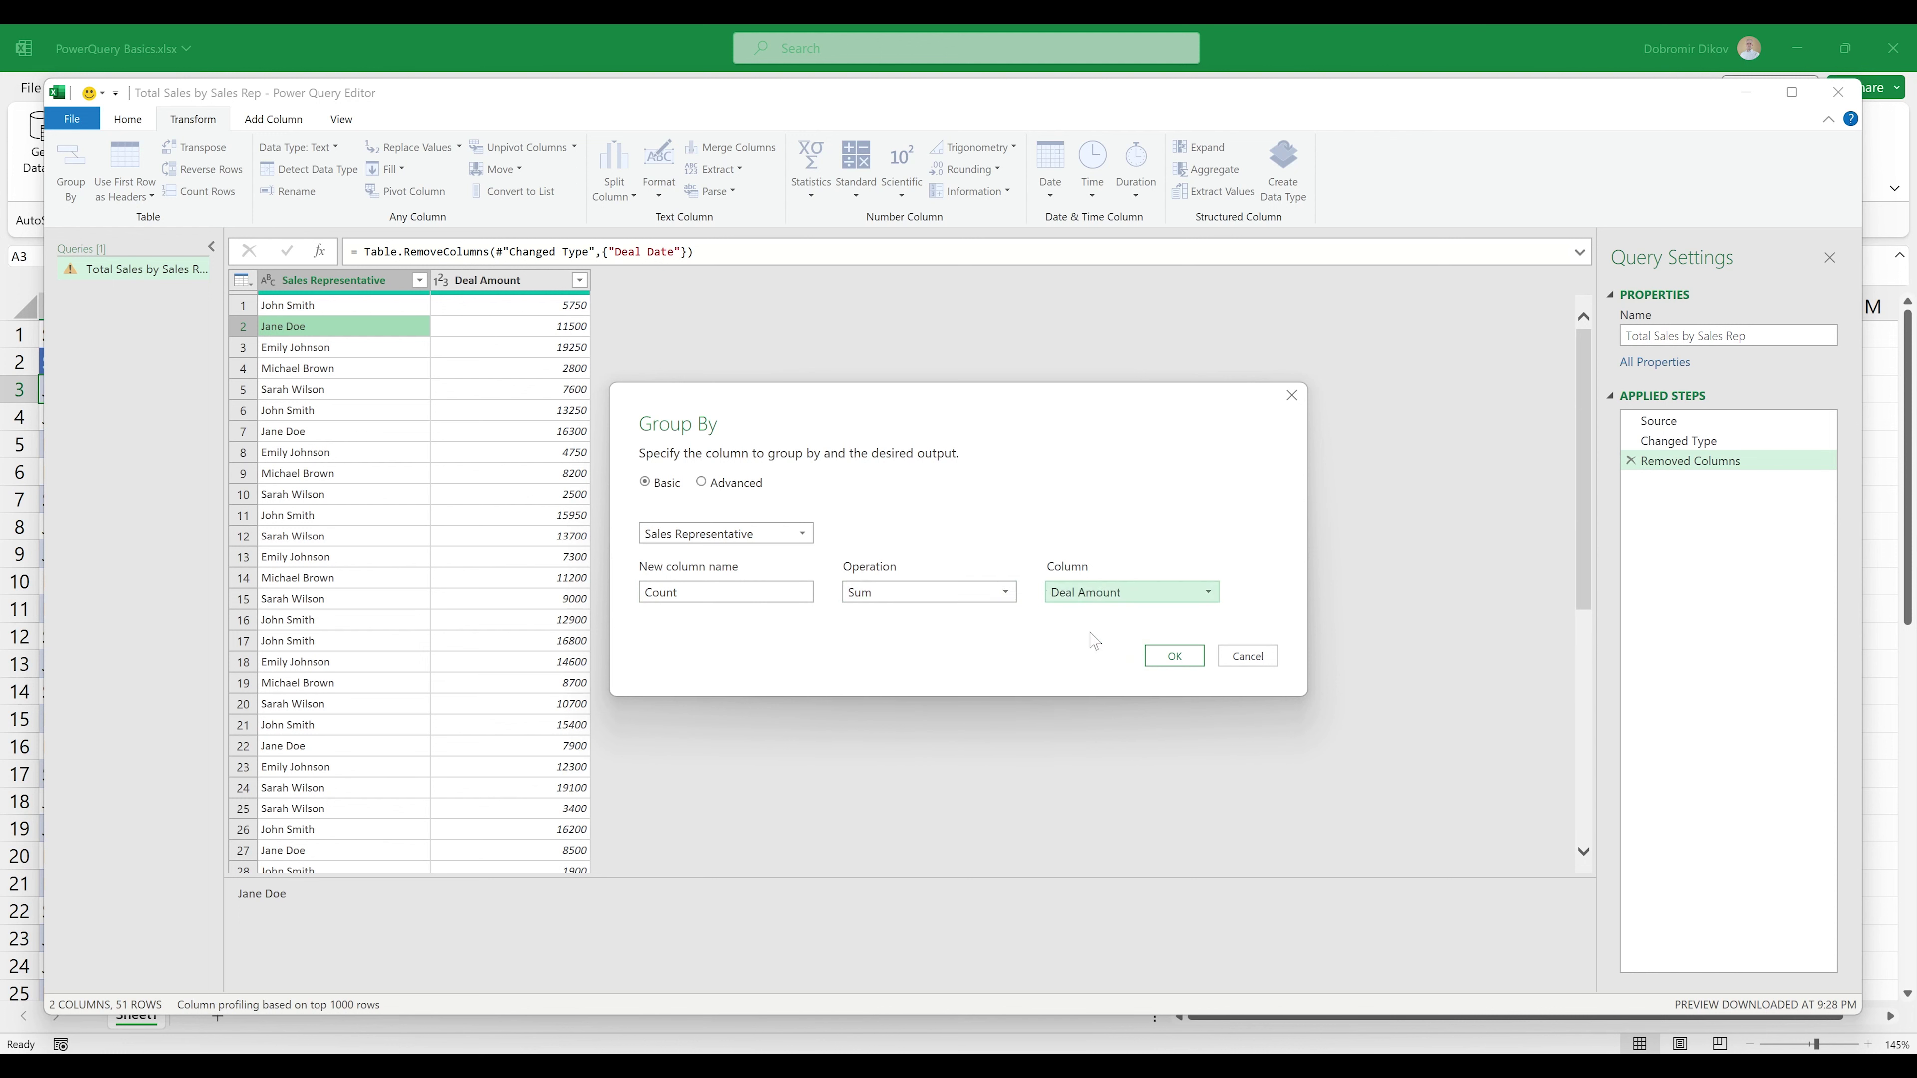
pyautogui.doubleClick(730, 592)
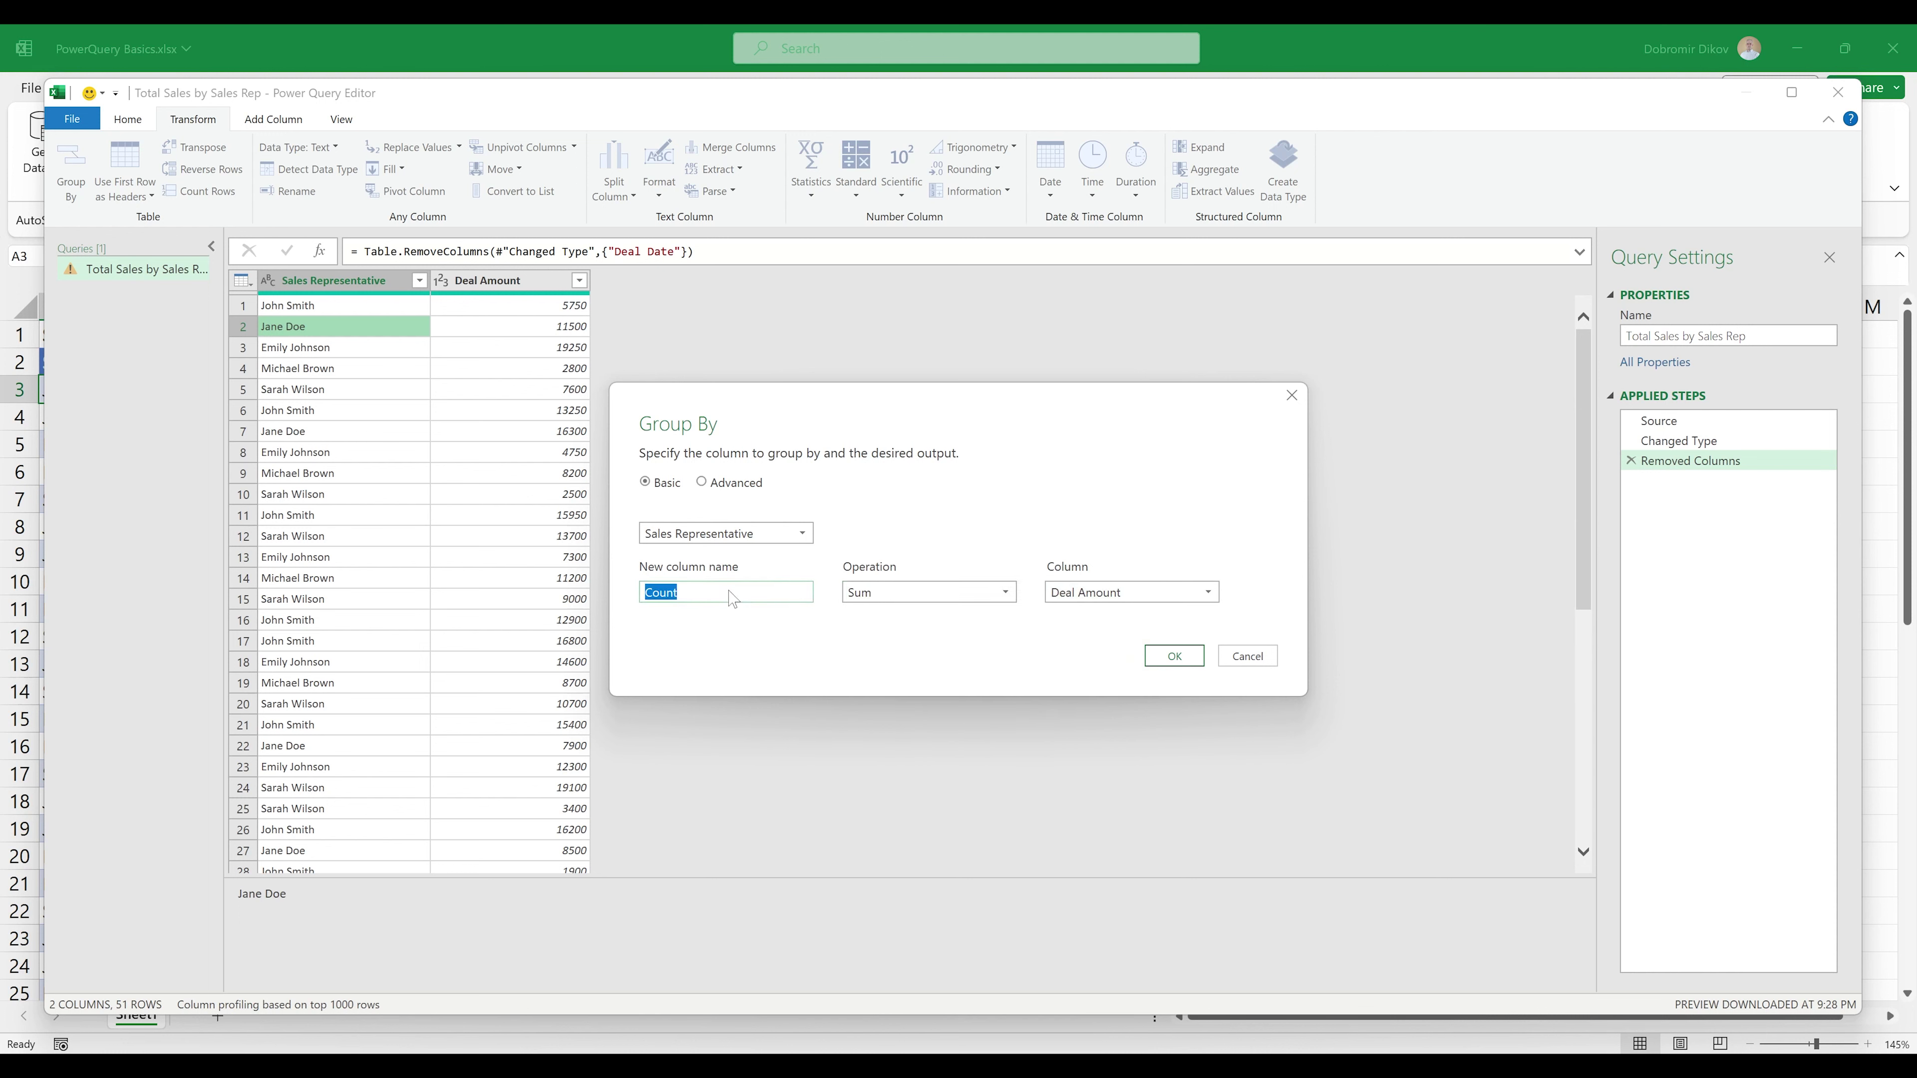
pyautogui.write('S')
pyautogui.click(1174, 655)
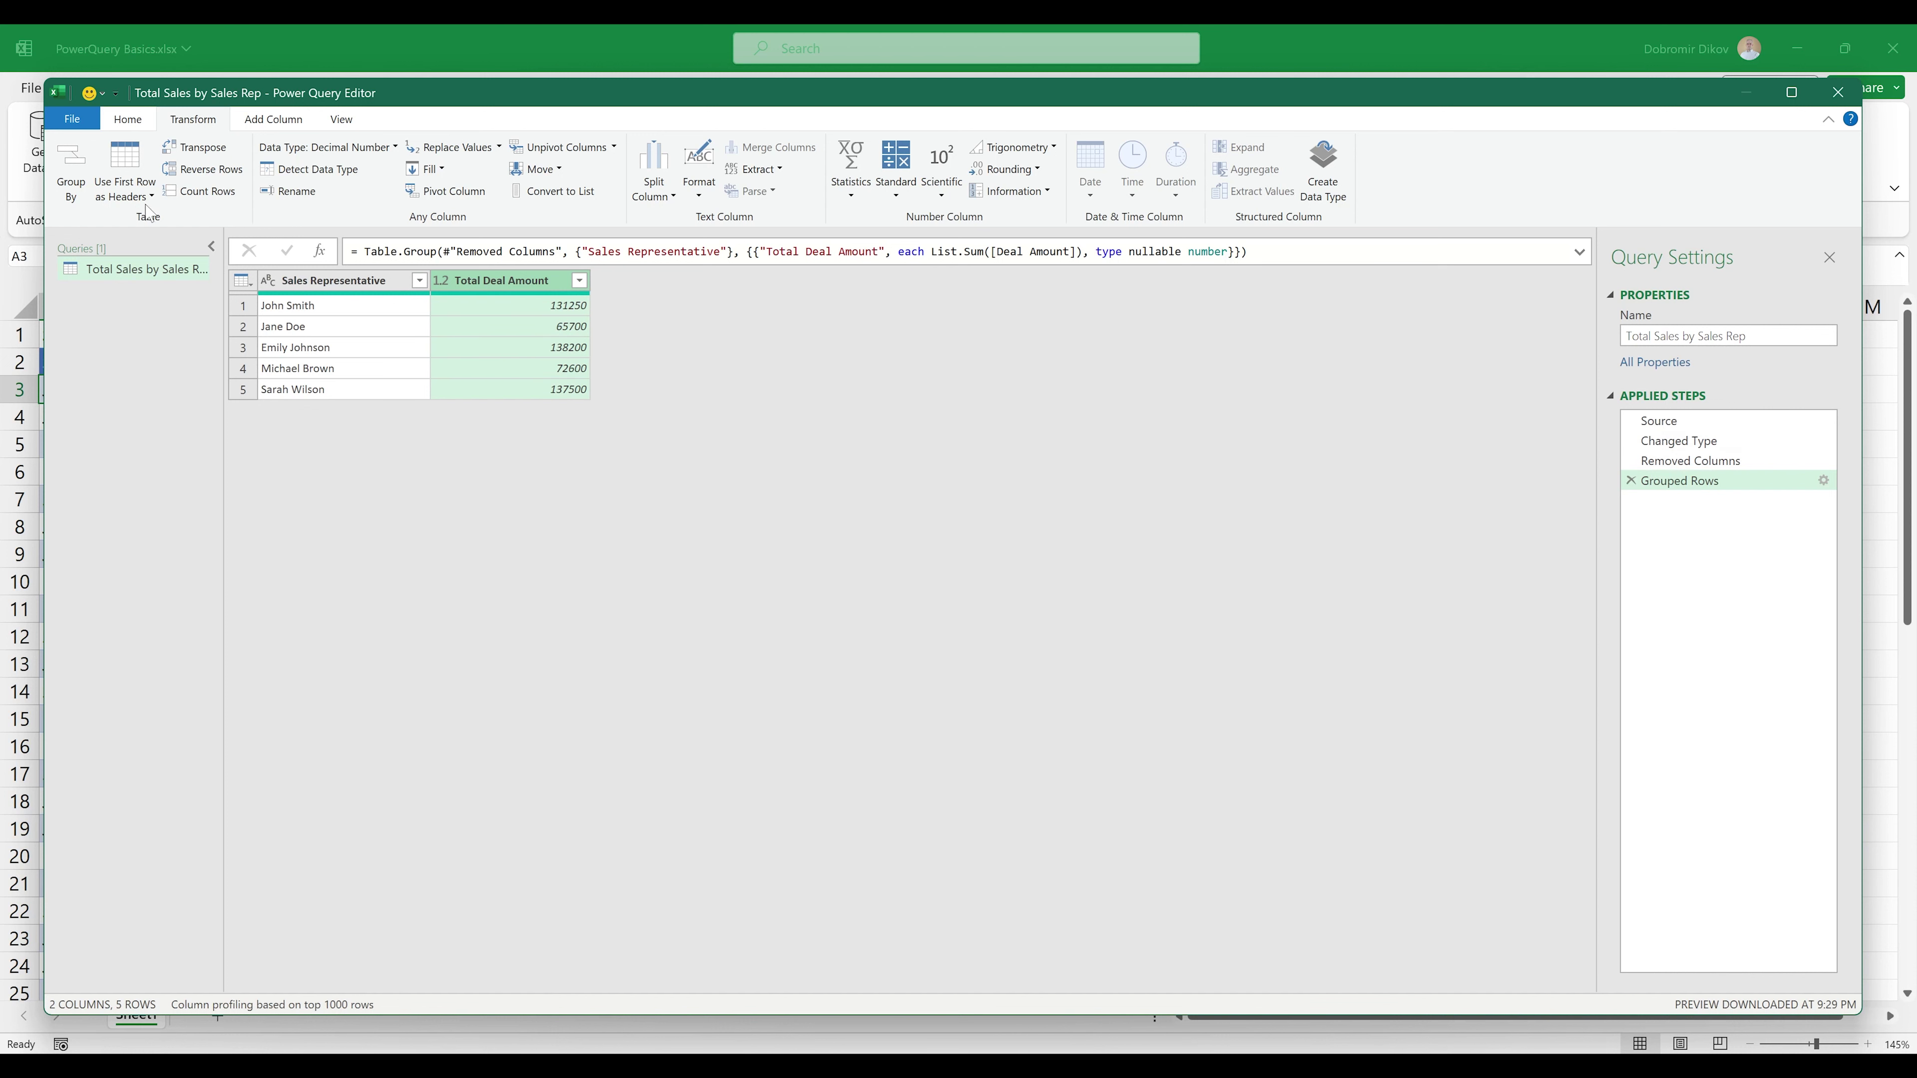
# Step: Close the editor and load the grouped query as a table in the existing worksheet at cell E2
pyautogui.click(127, 119)
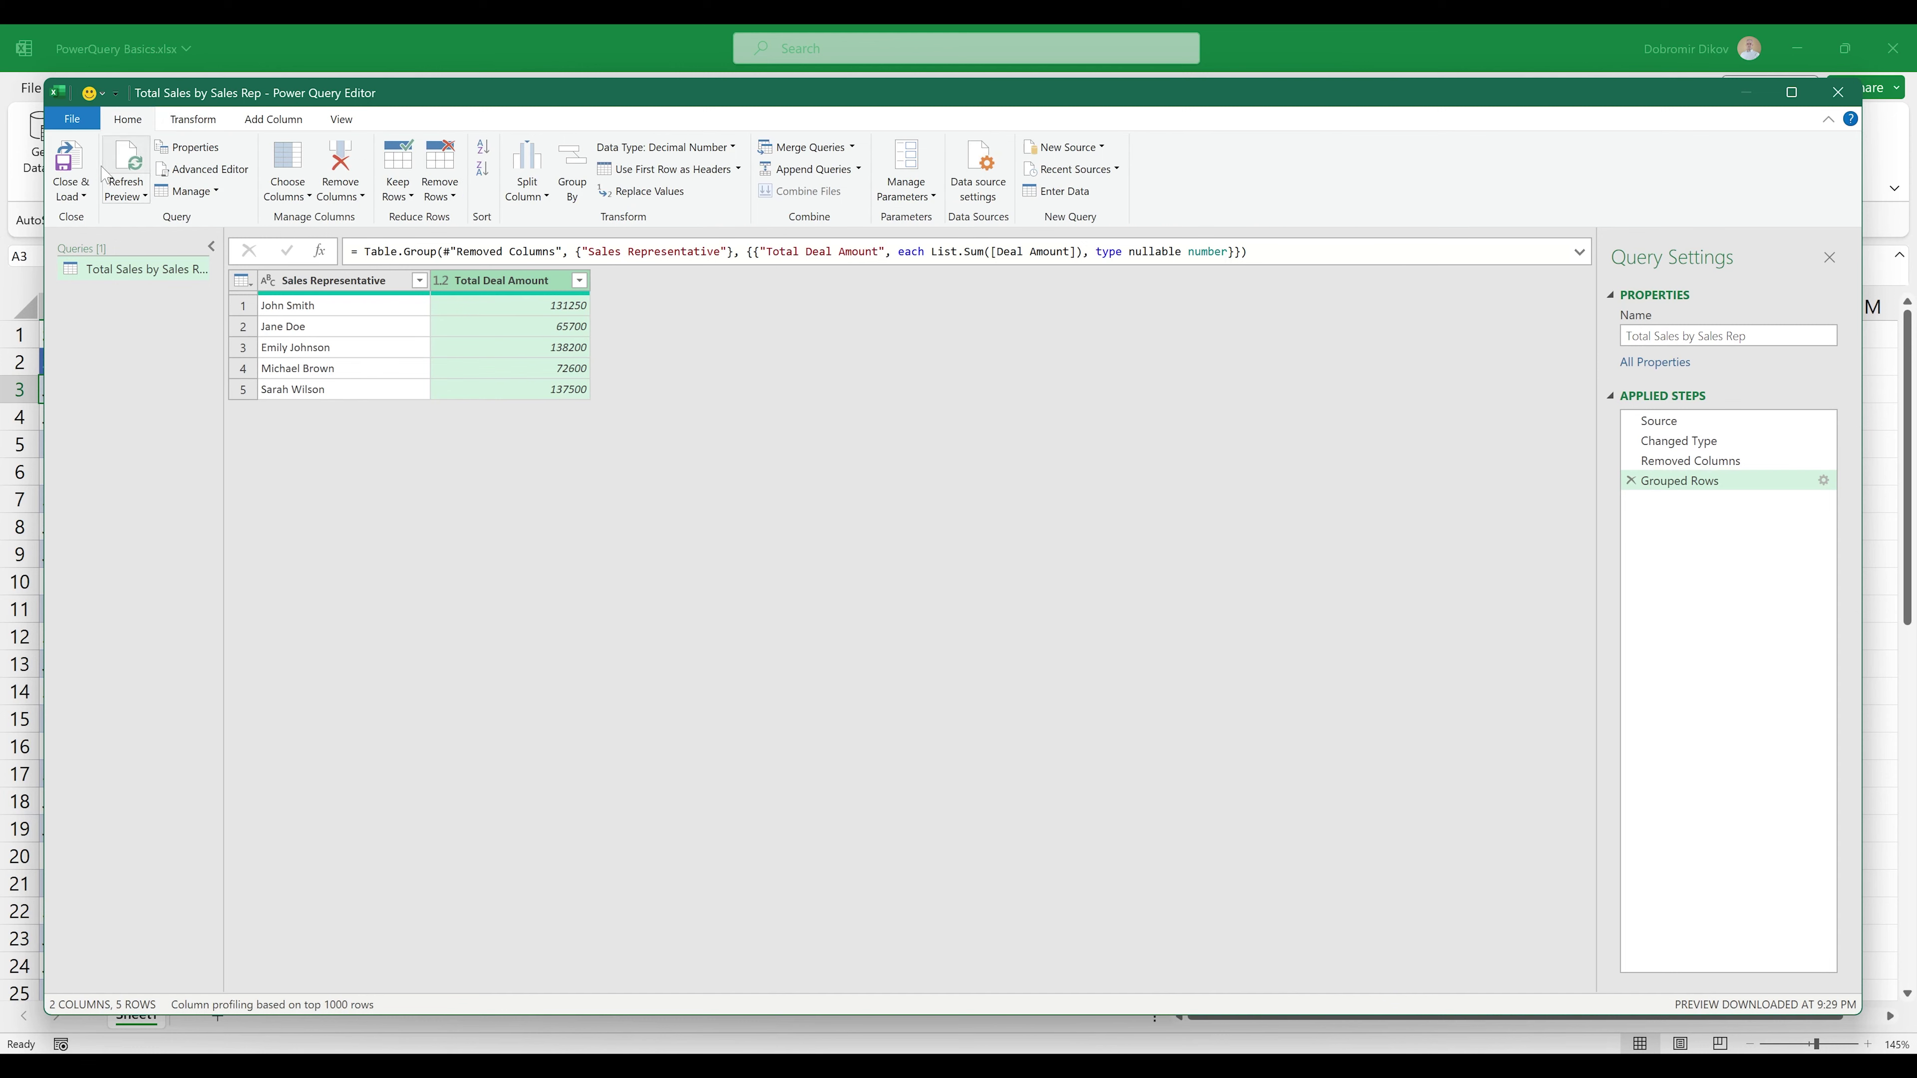
pyautogui.click(77, 196)
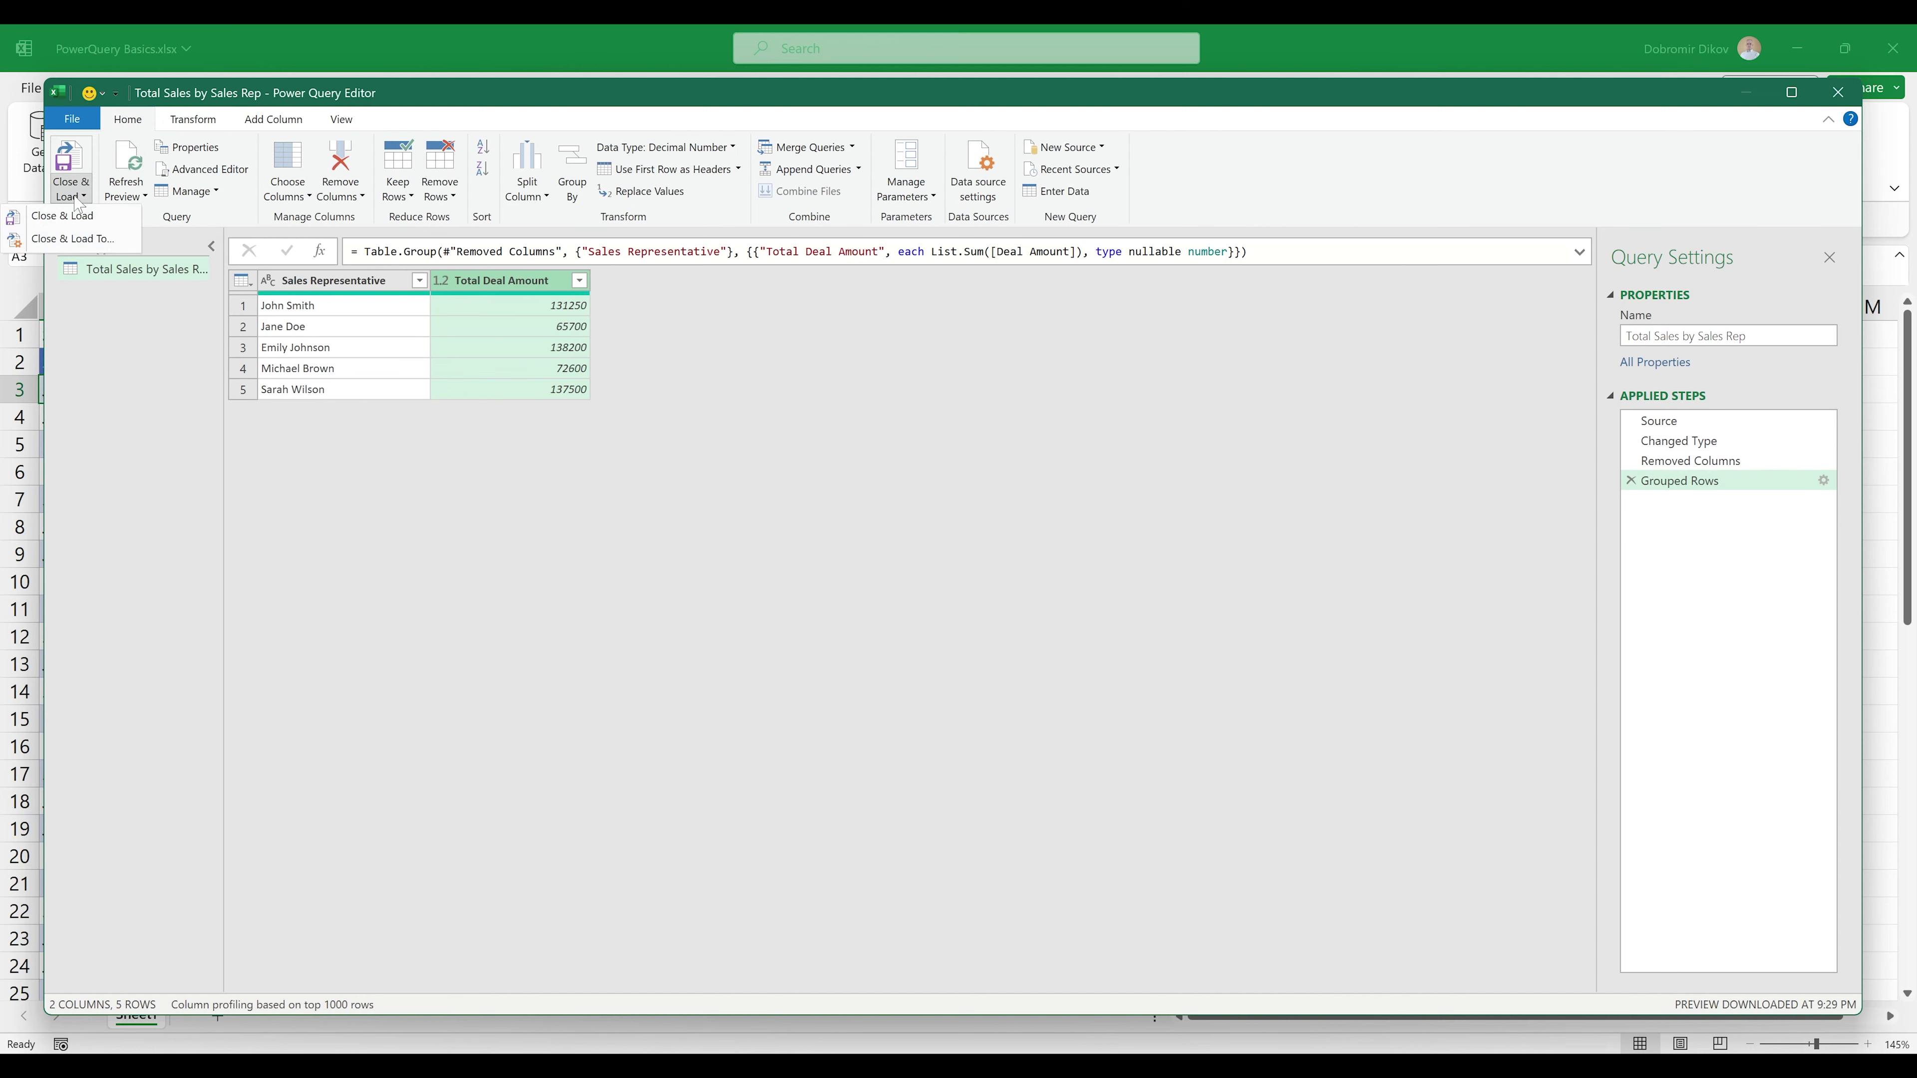
pyautogui.click(97, 240)
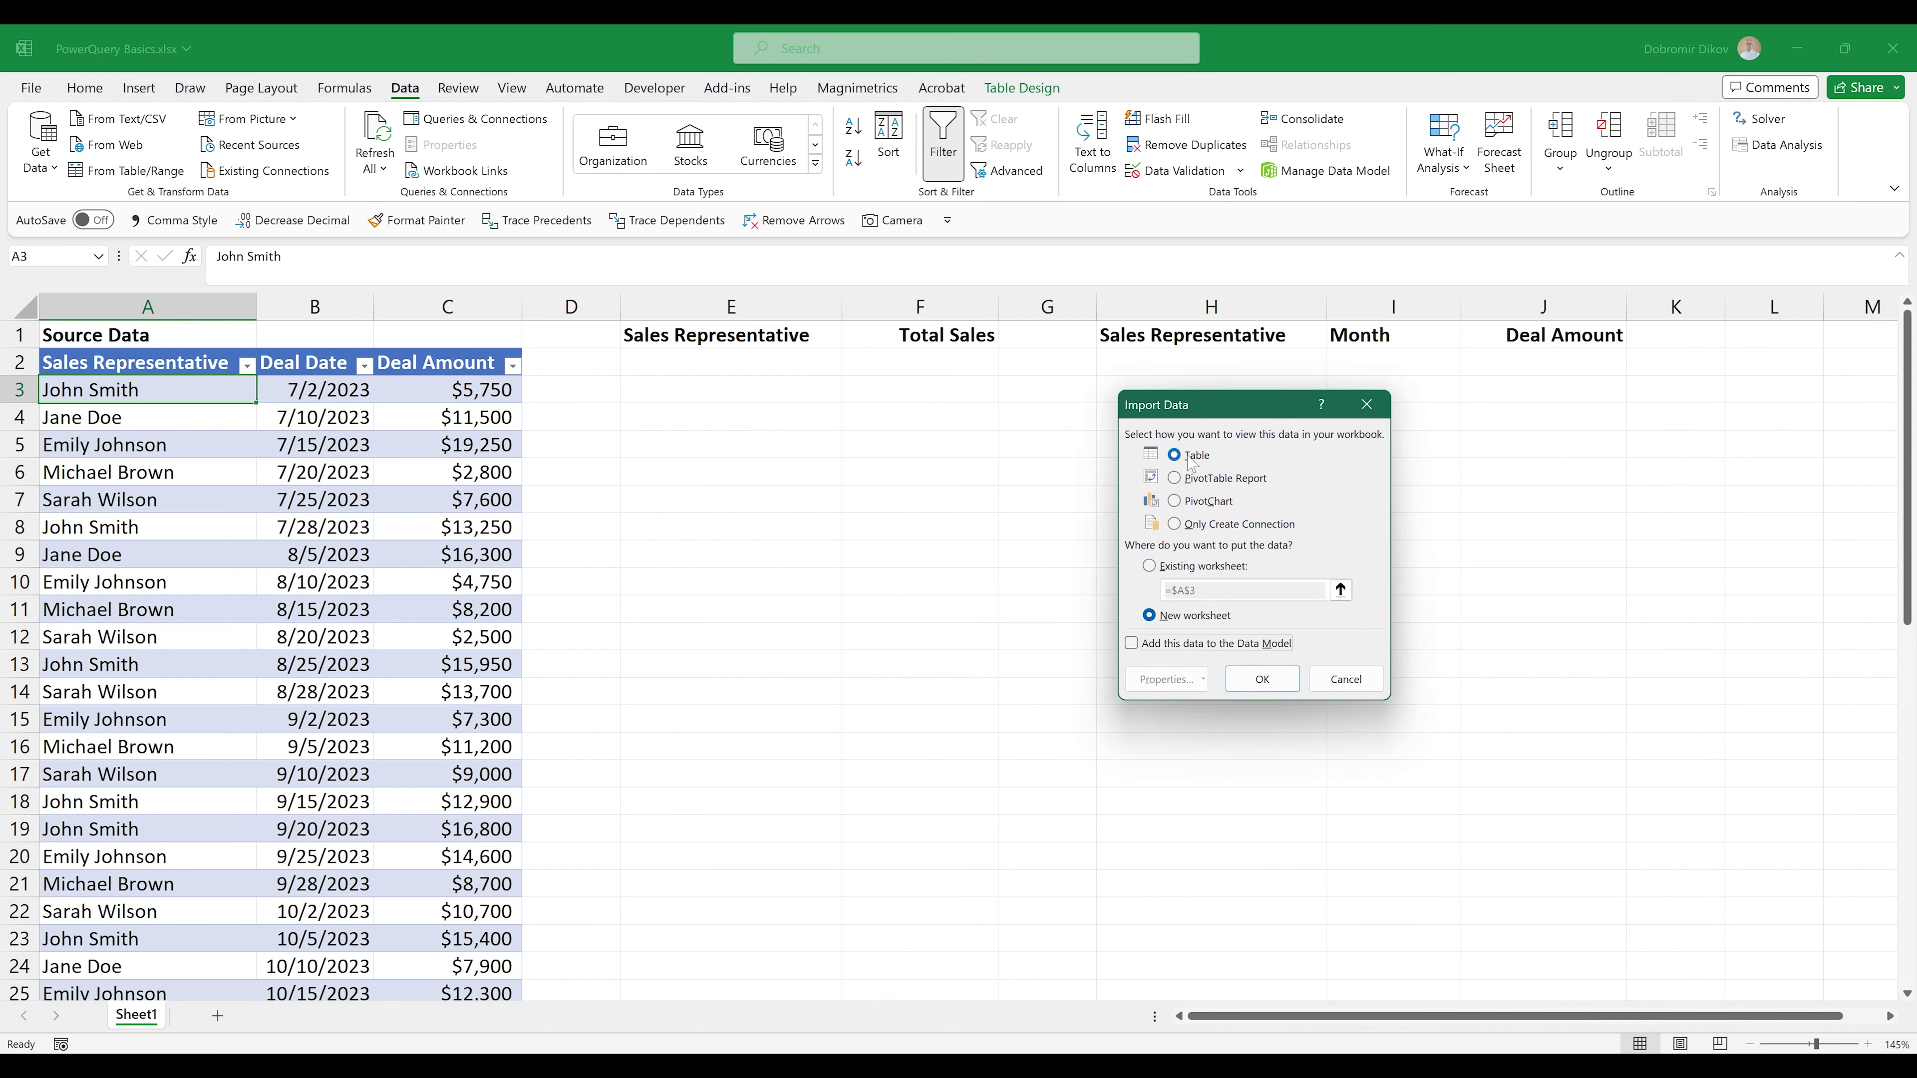
pyautogui.click(1149, 566)
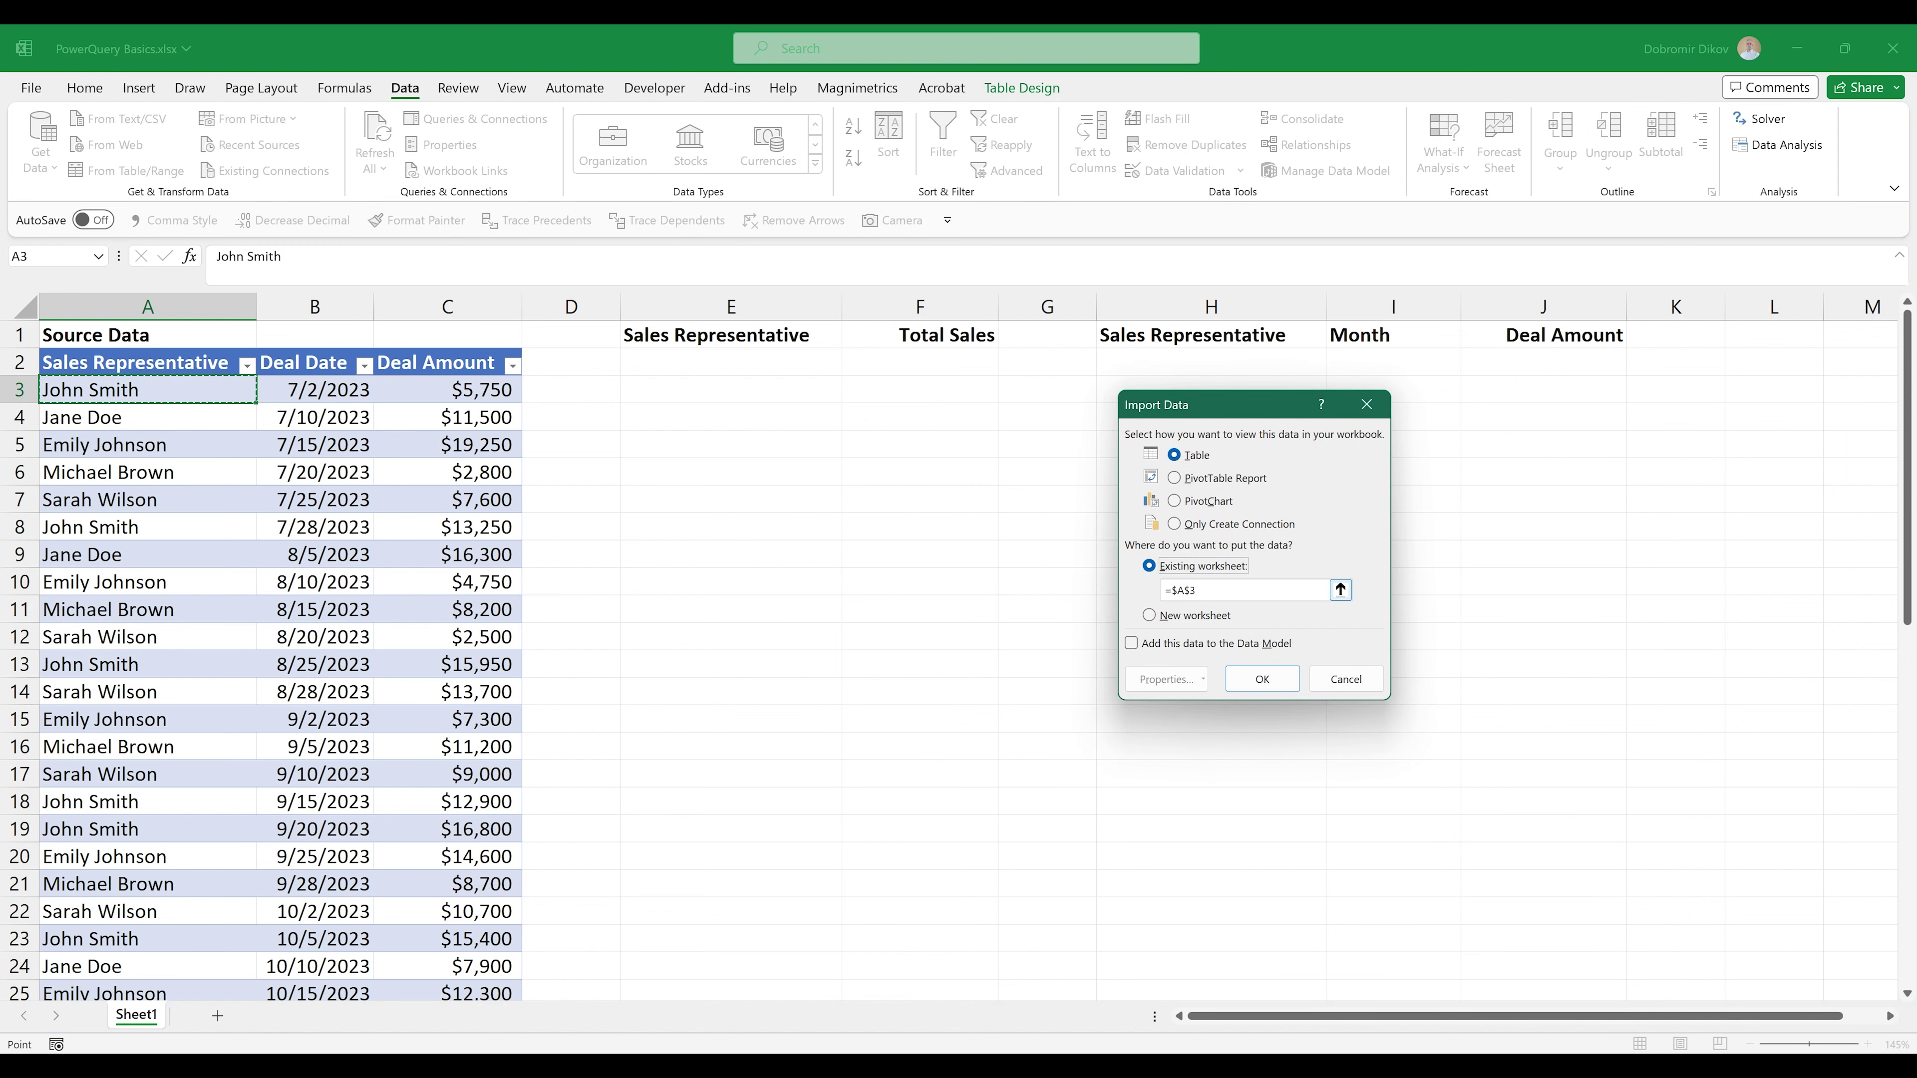
pyautogui.click(1340, 589)
pyautogui.click(761, 363)
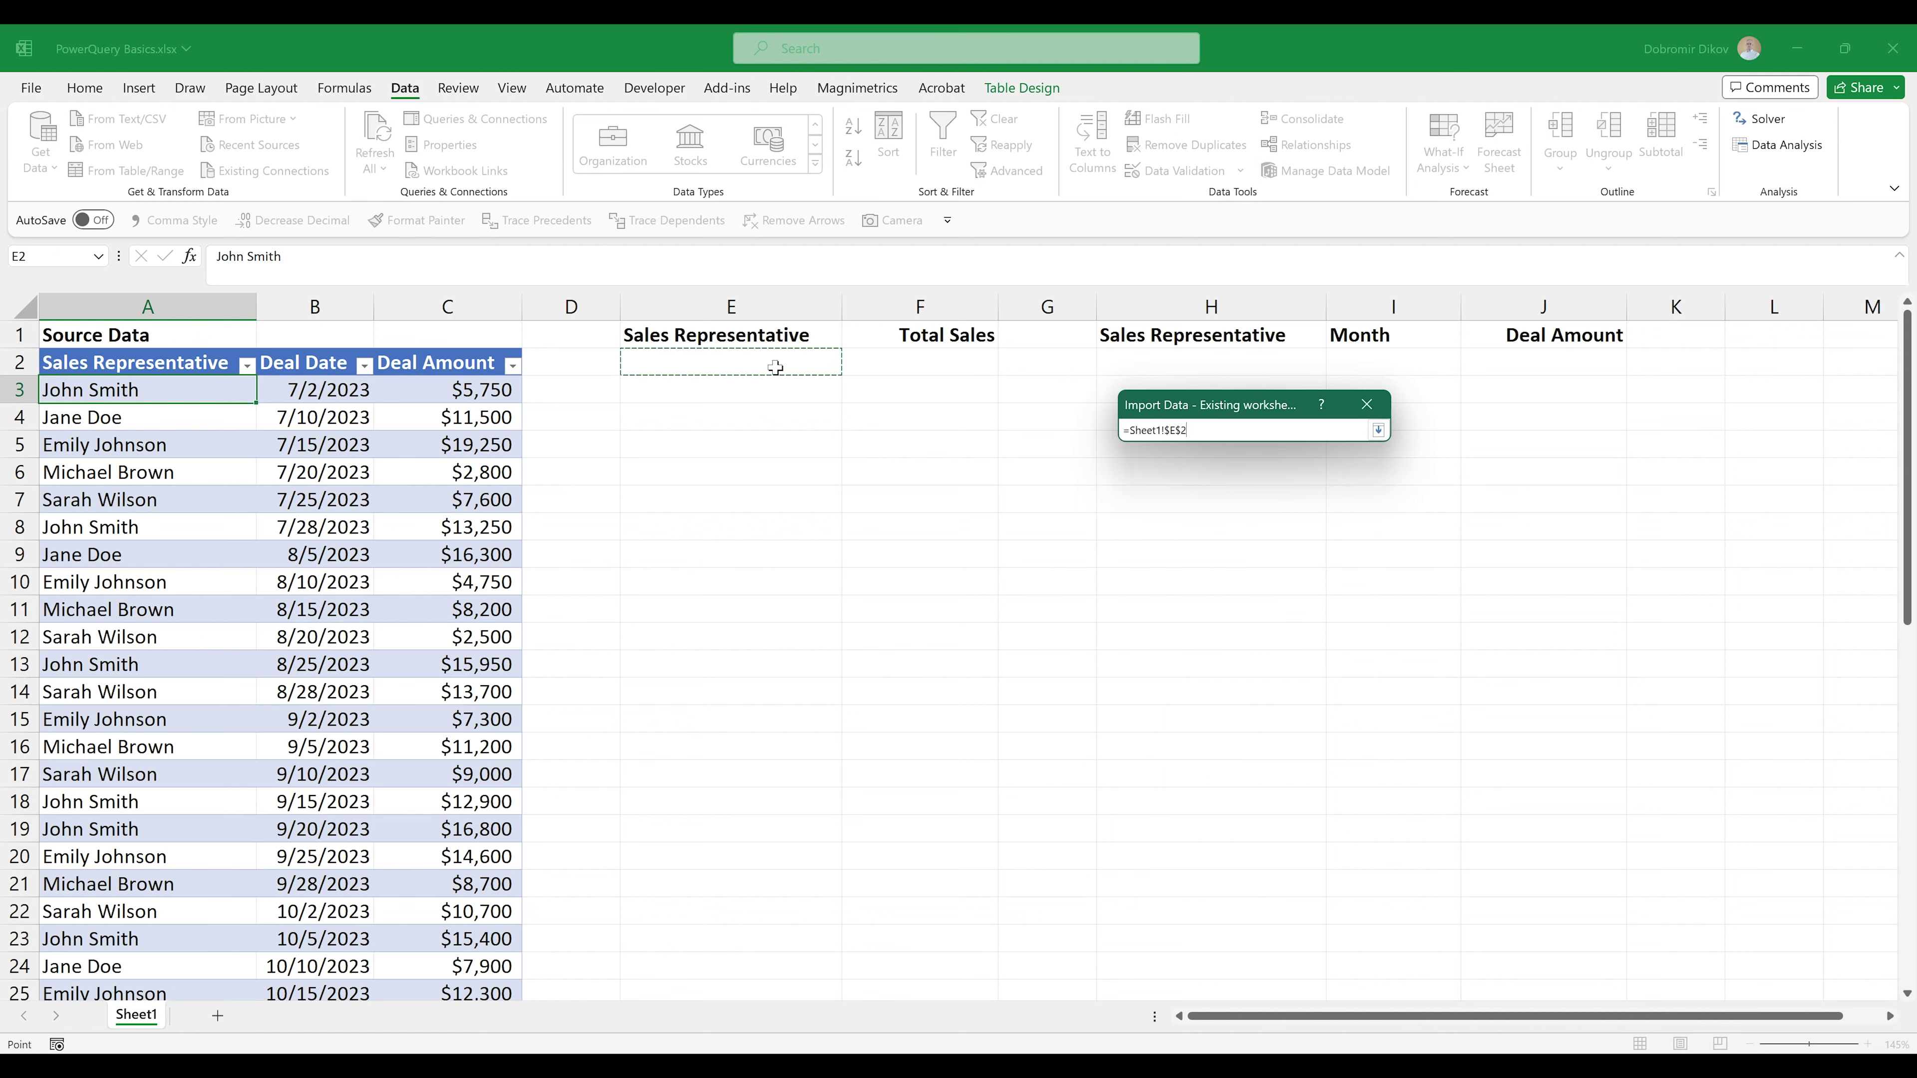
pyautogui.click(1378, 429)
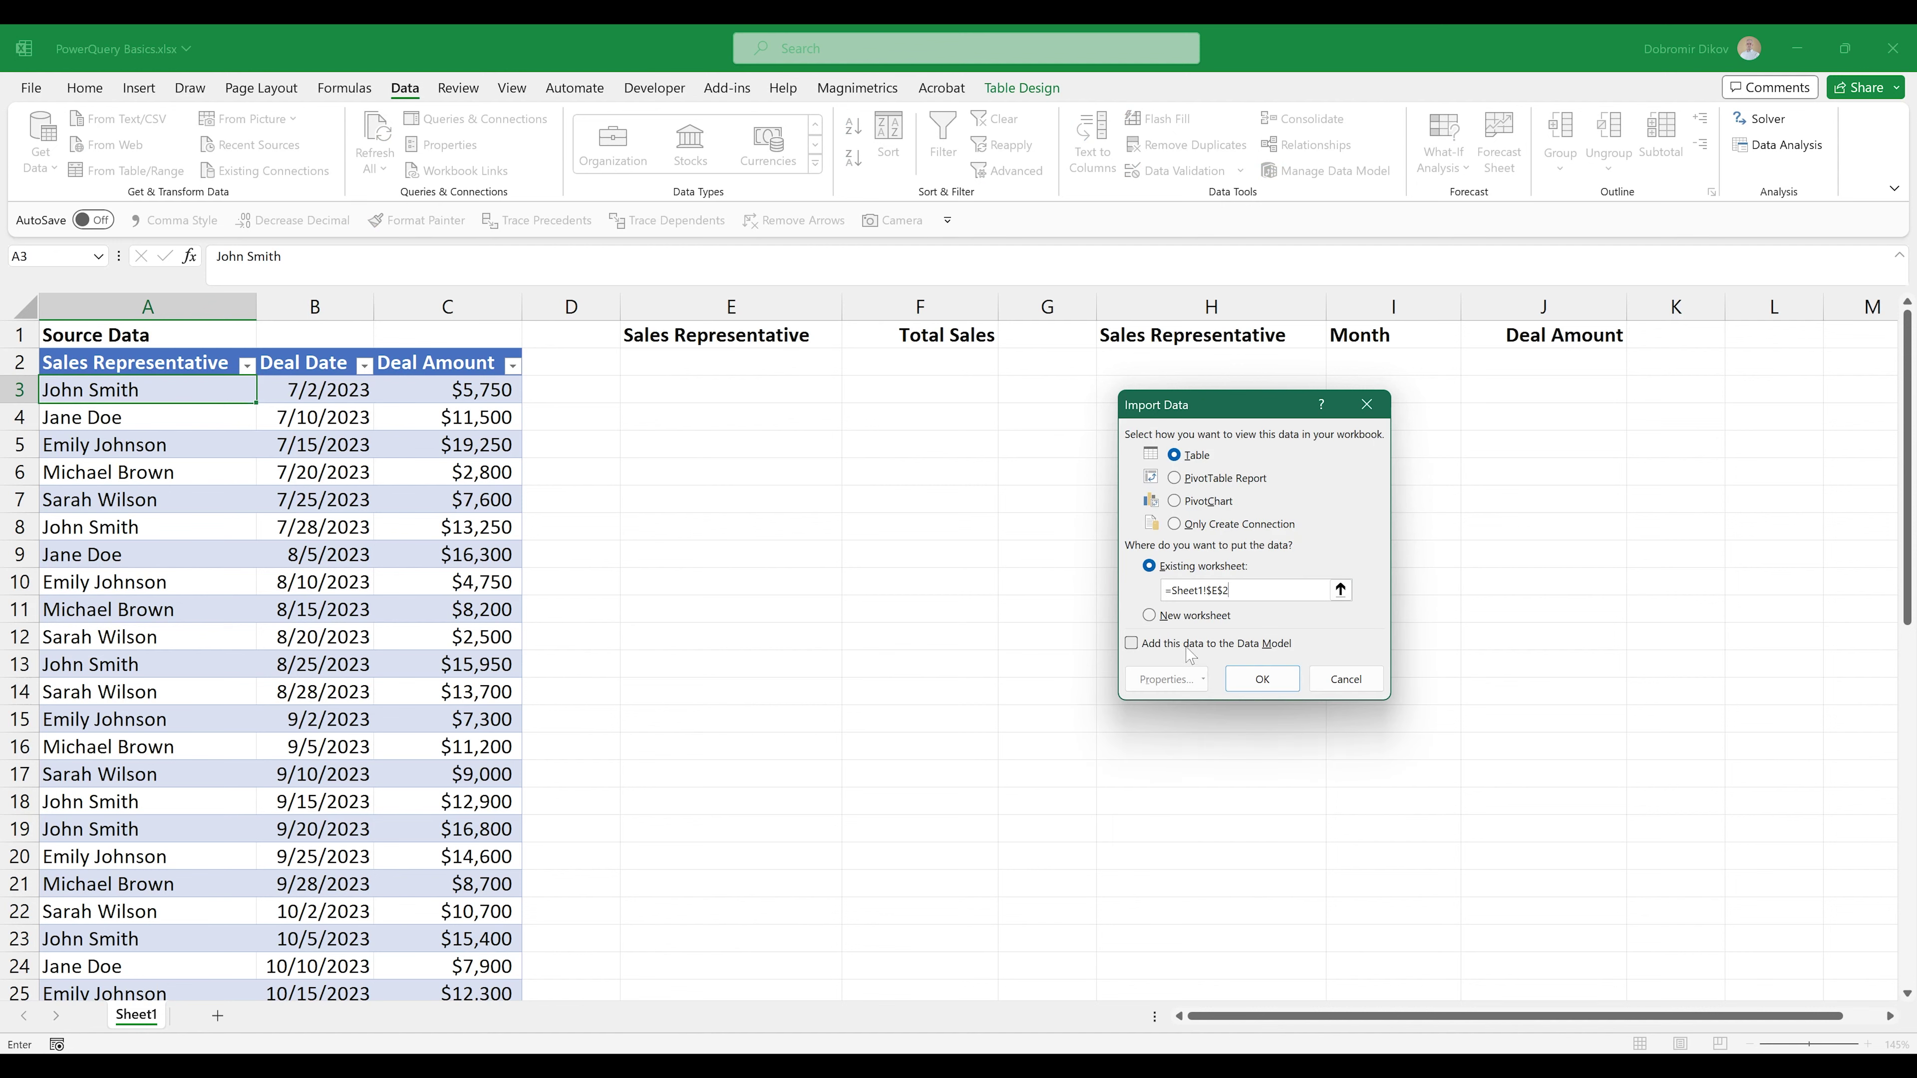
pyautogui.click(1262, 679)
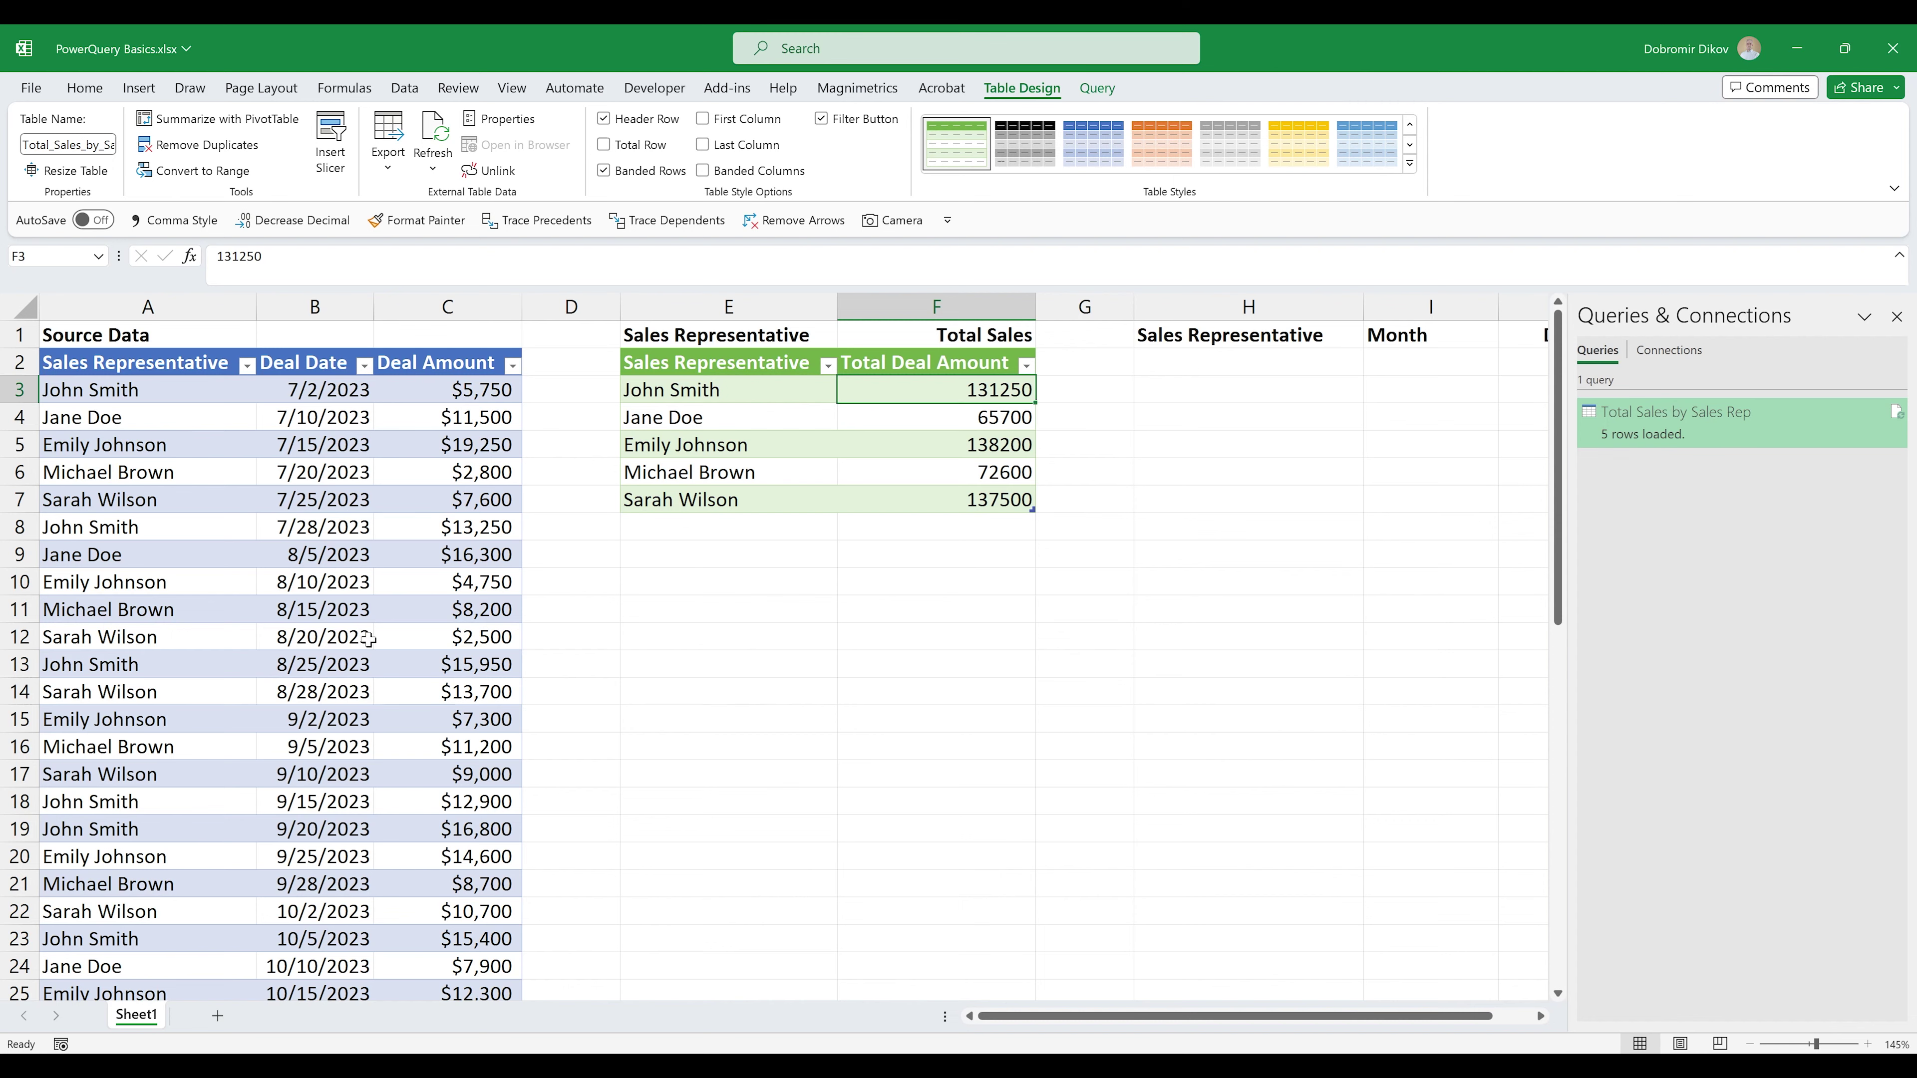
# Step: Set the first deal amount of the source table, in cell C3, to 55750
pyautogui.scroll(-4, 369, 639)
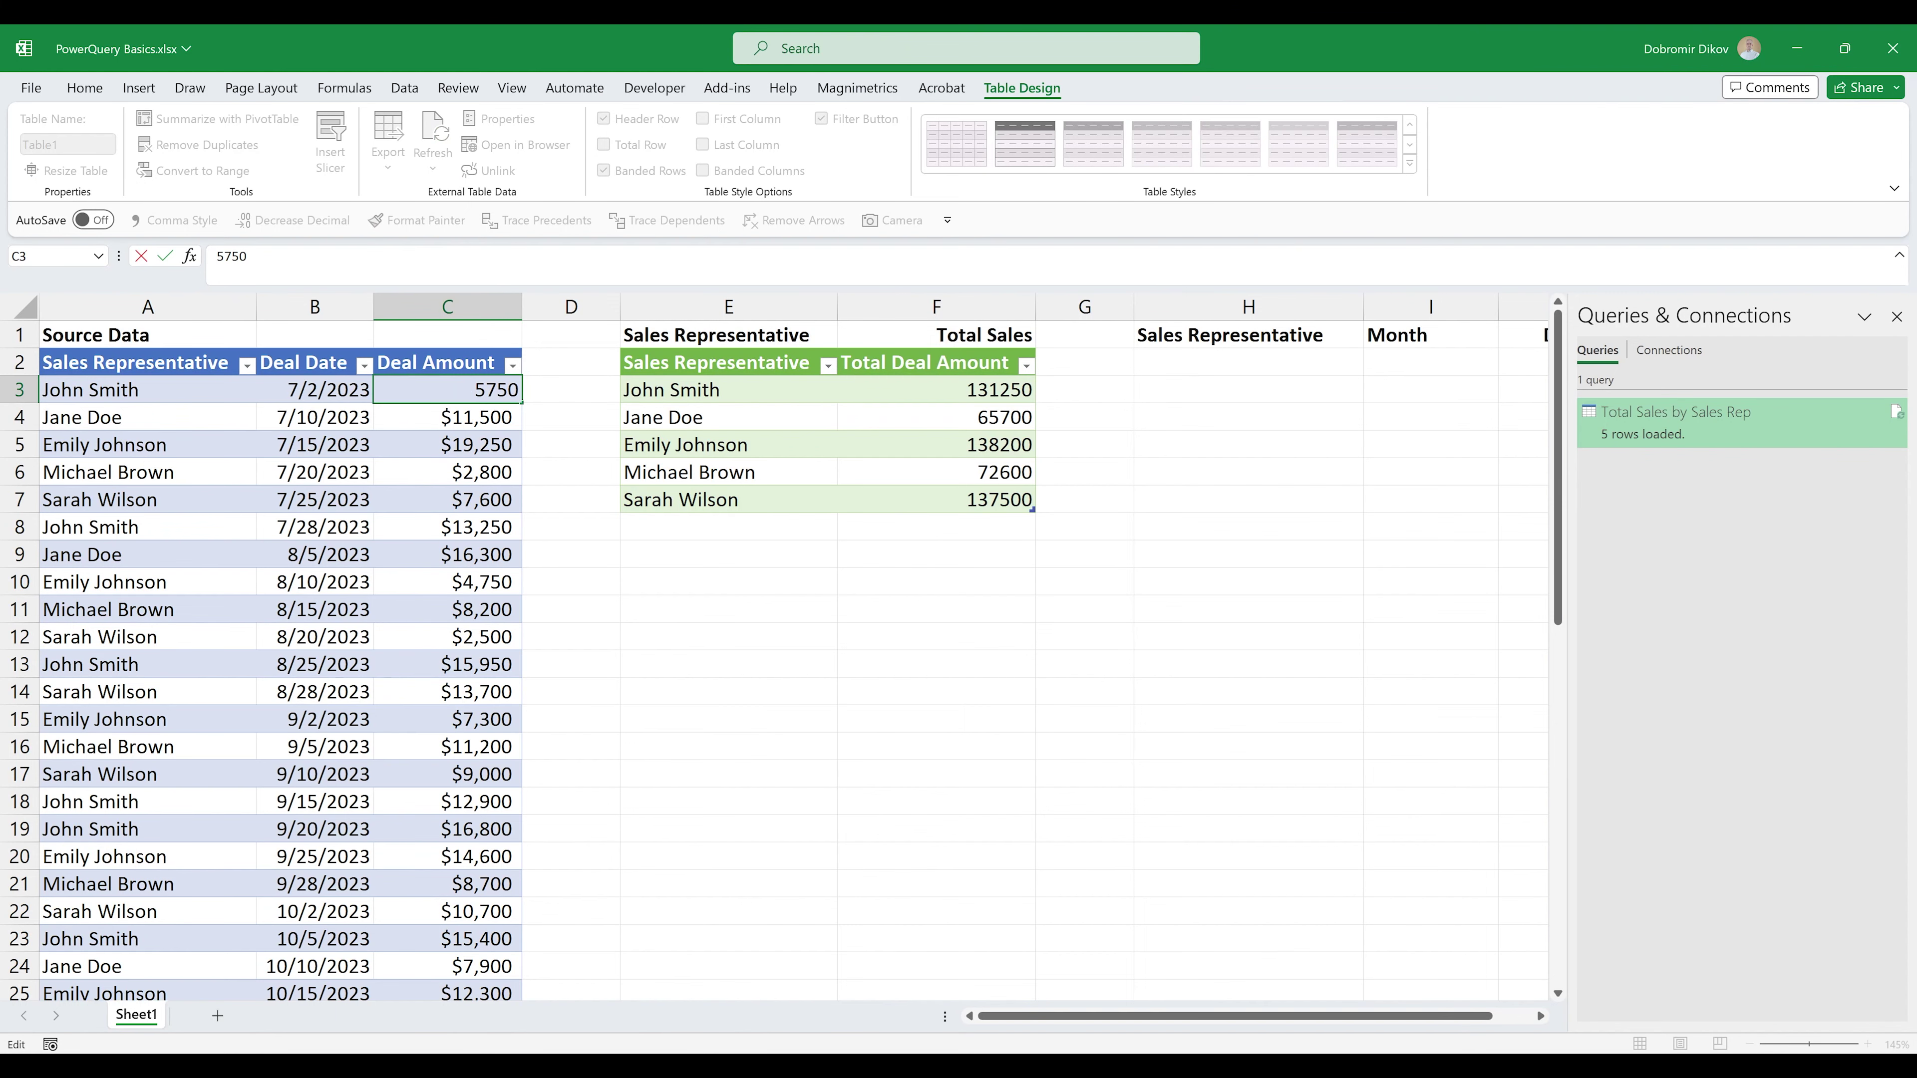
pyautogui.write('5')
pyautogui.press('Return')
pyautogui.write('5')
pyautogui.press('Return')
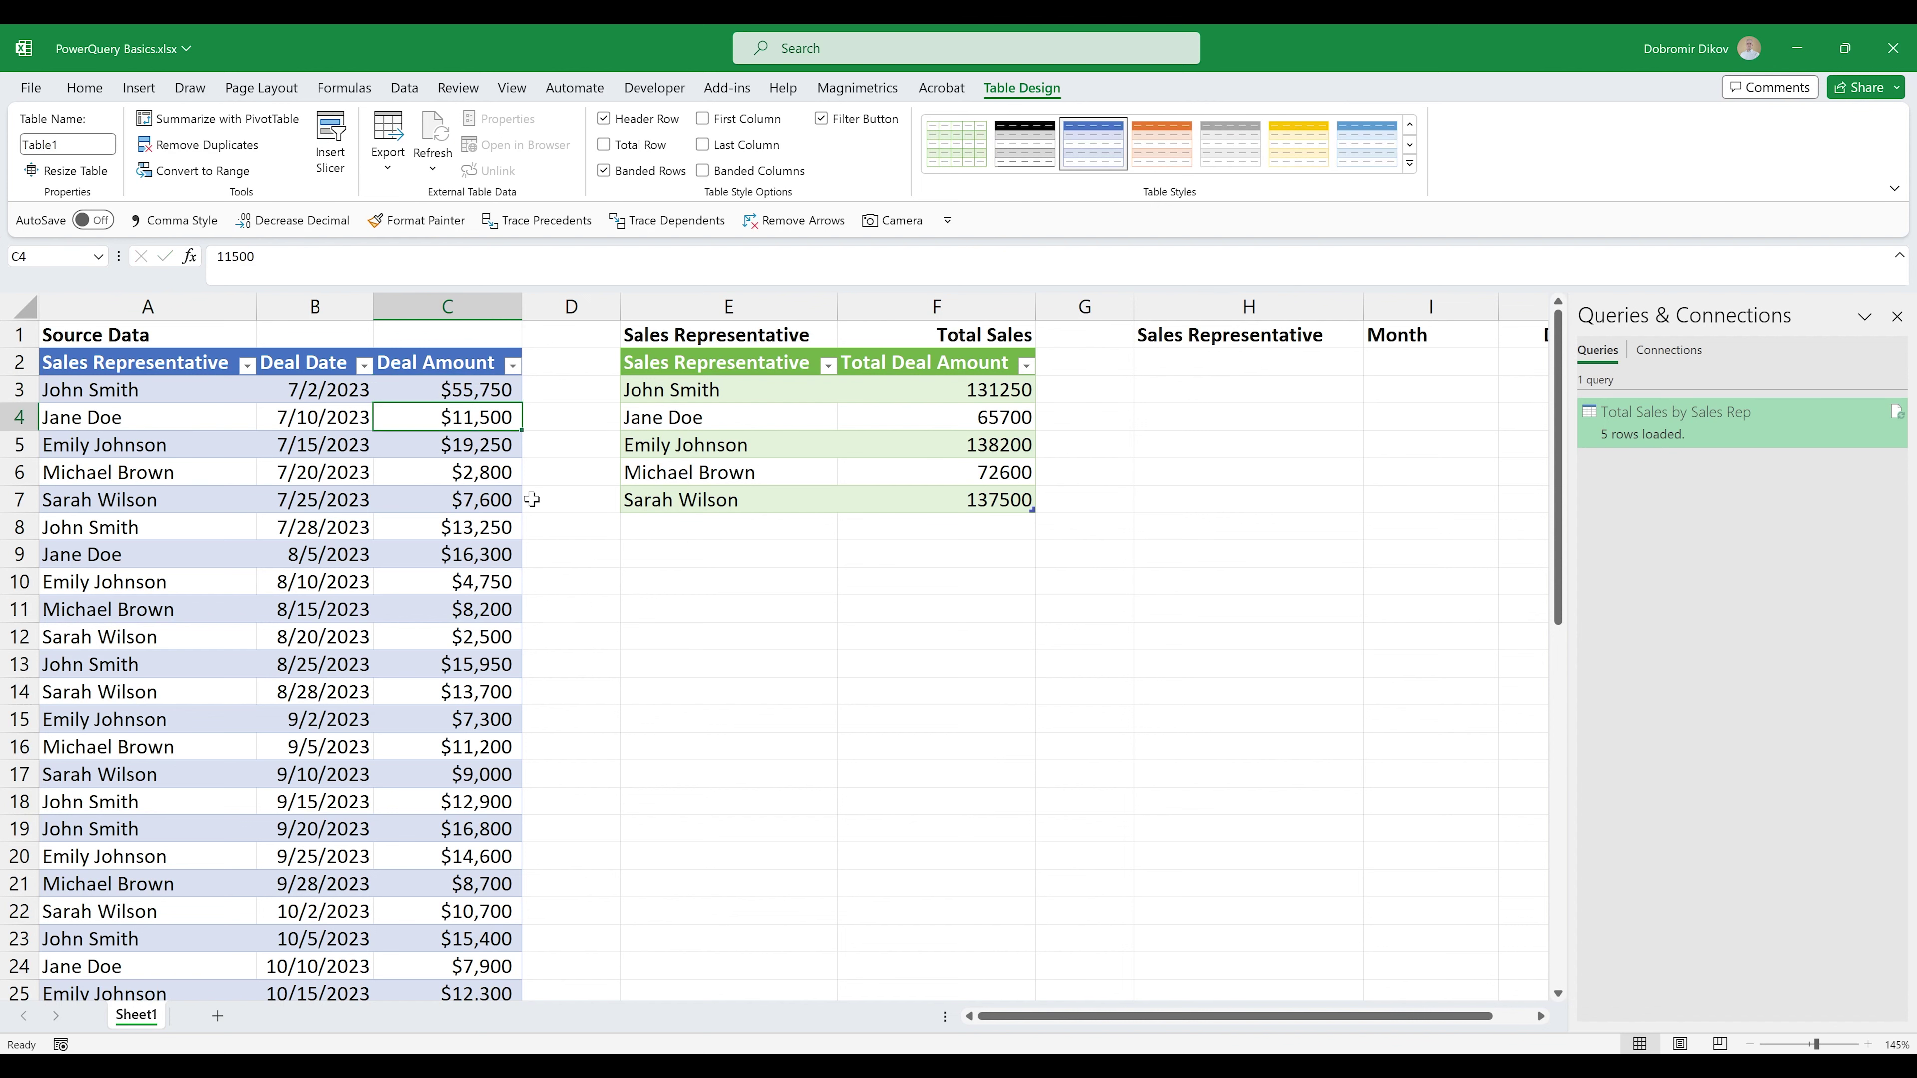
# Step: Refresh the Total Deal Amount query table so it uses the edited source data
pyautogui.click(978, 495)
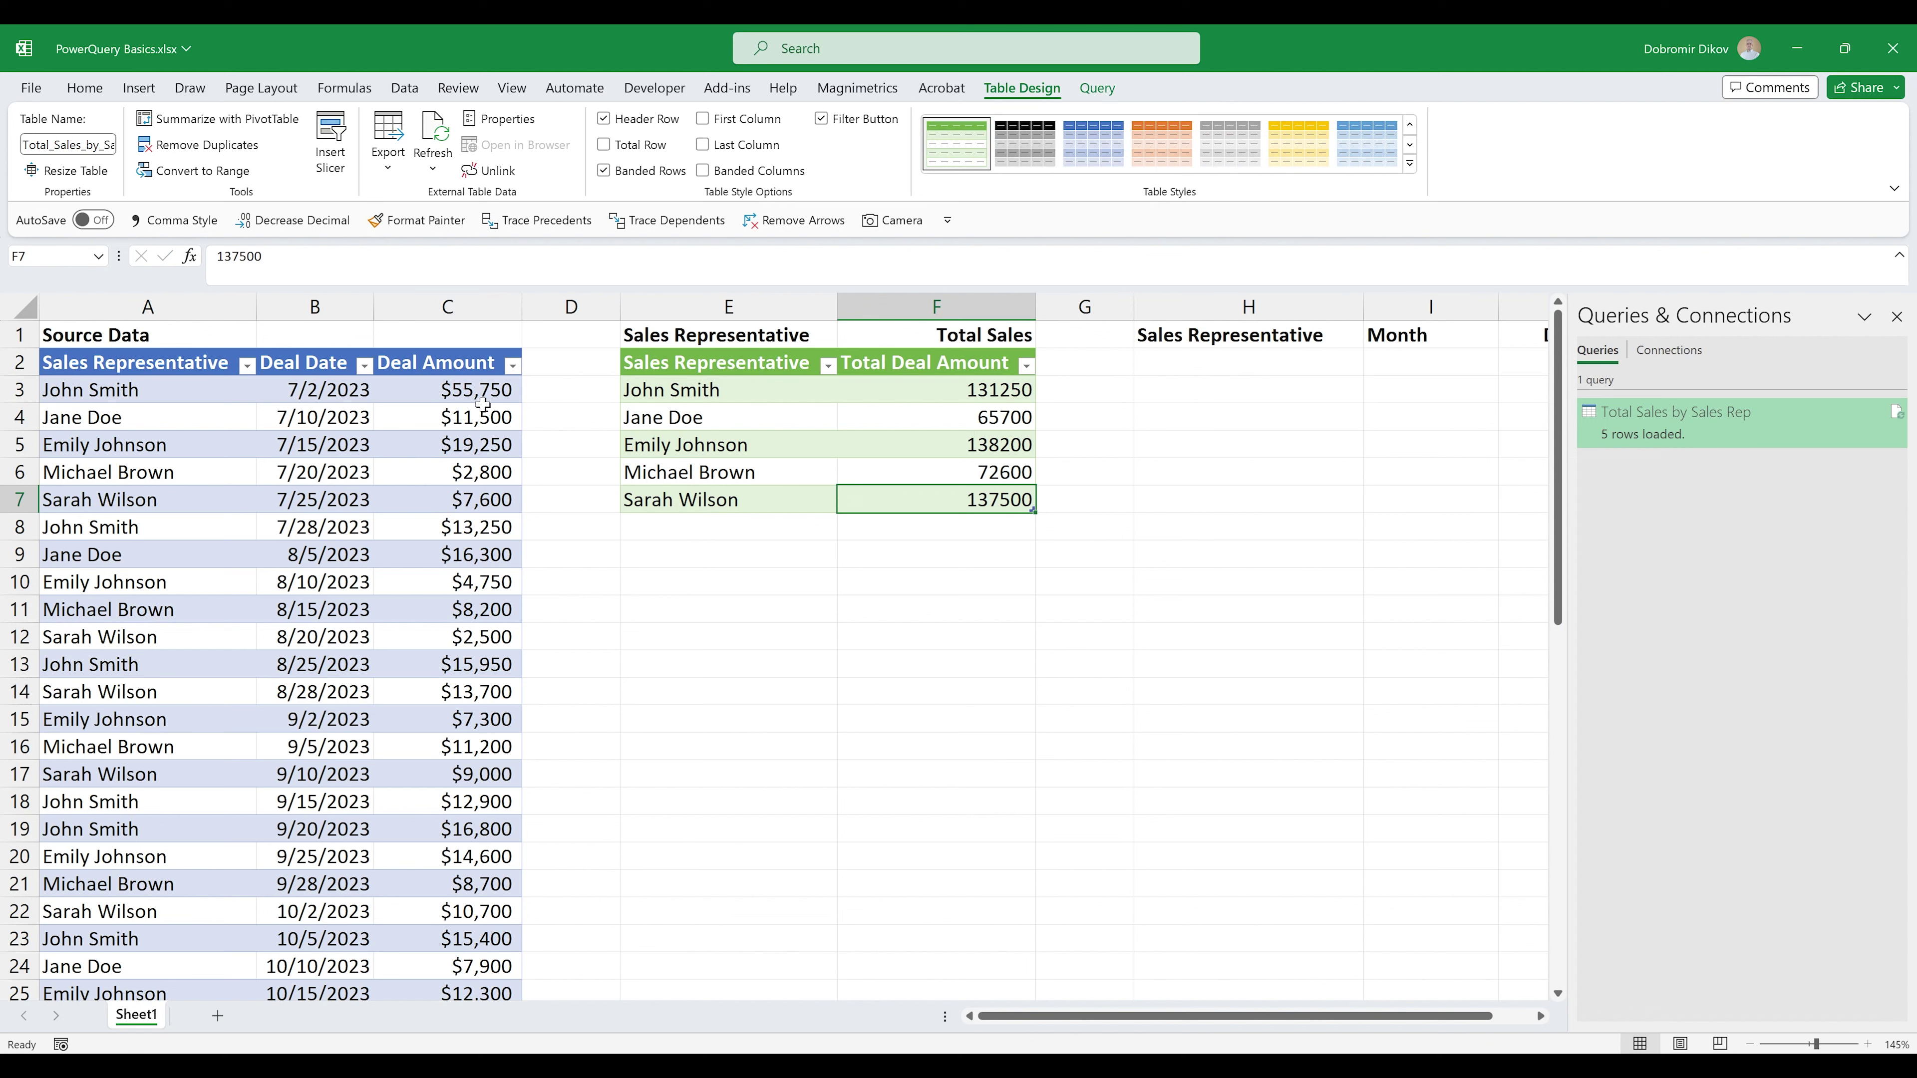
pyautogui.click(435, 134)
pyautogui.hscroll(2, 619, 578)
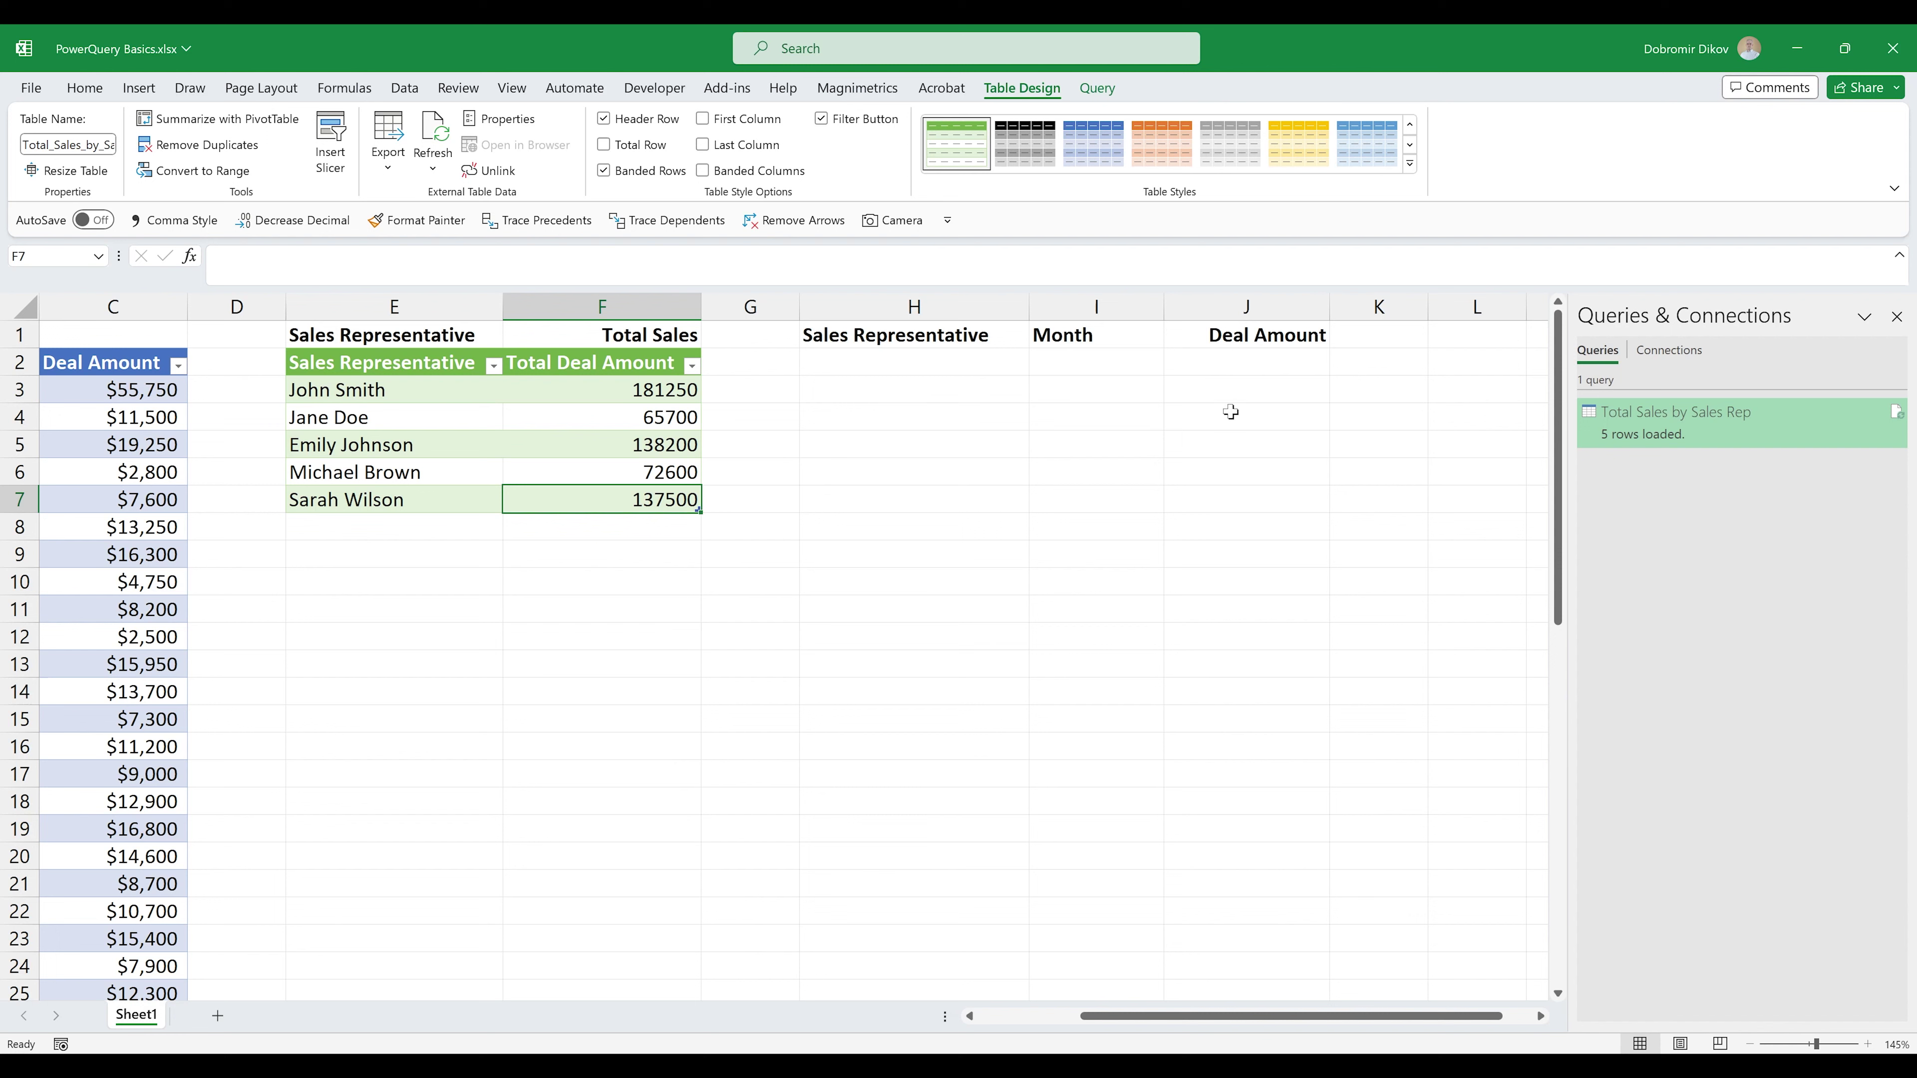
# Step: Create a new Power Query query from the source sales table and name it By Sales Rep and Month
pyautogui.click(114, 471)
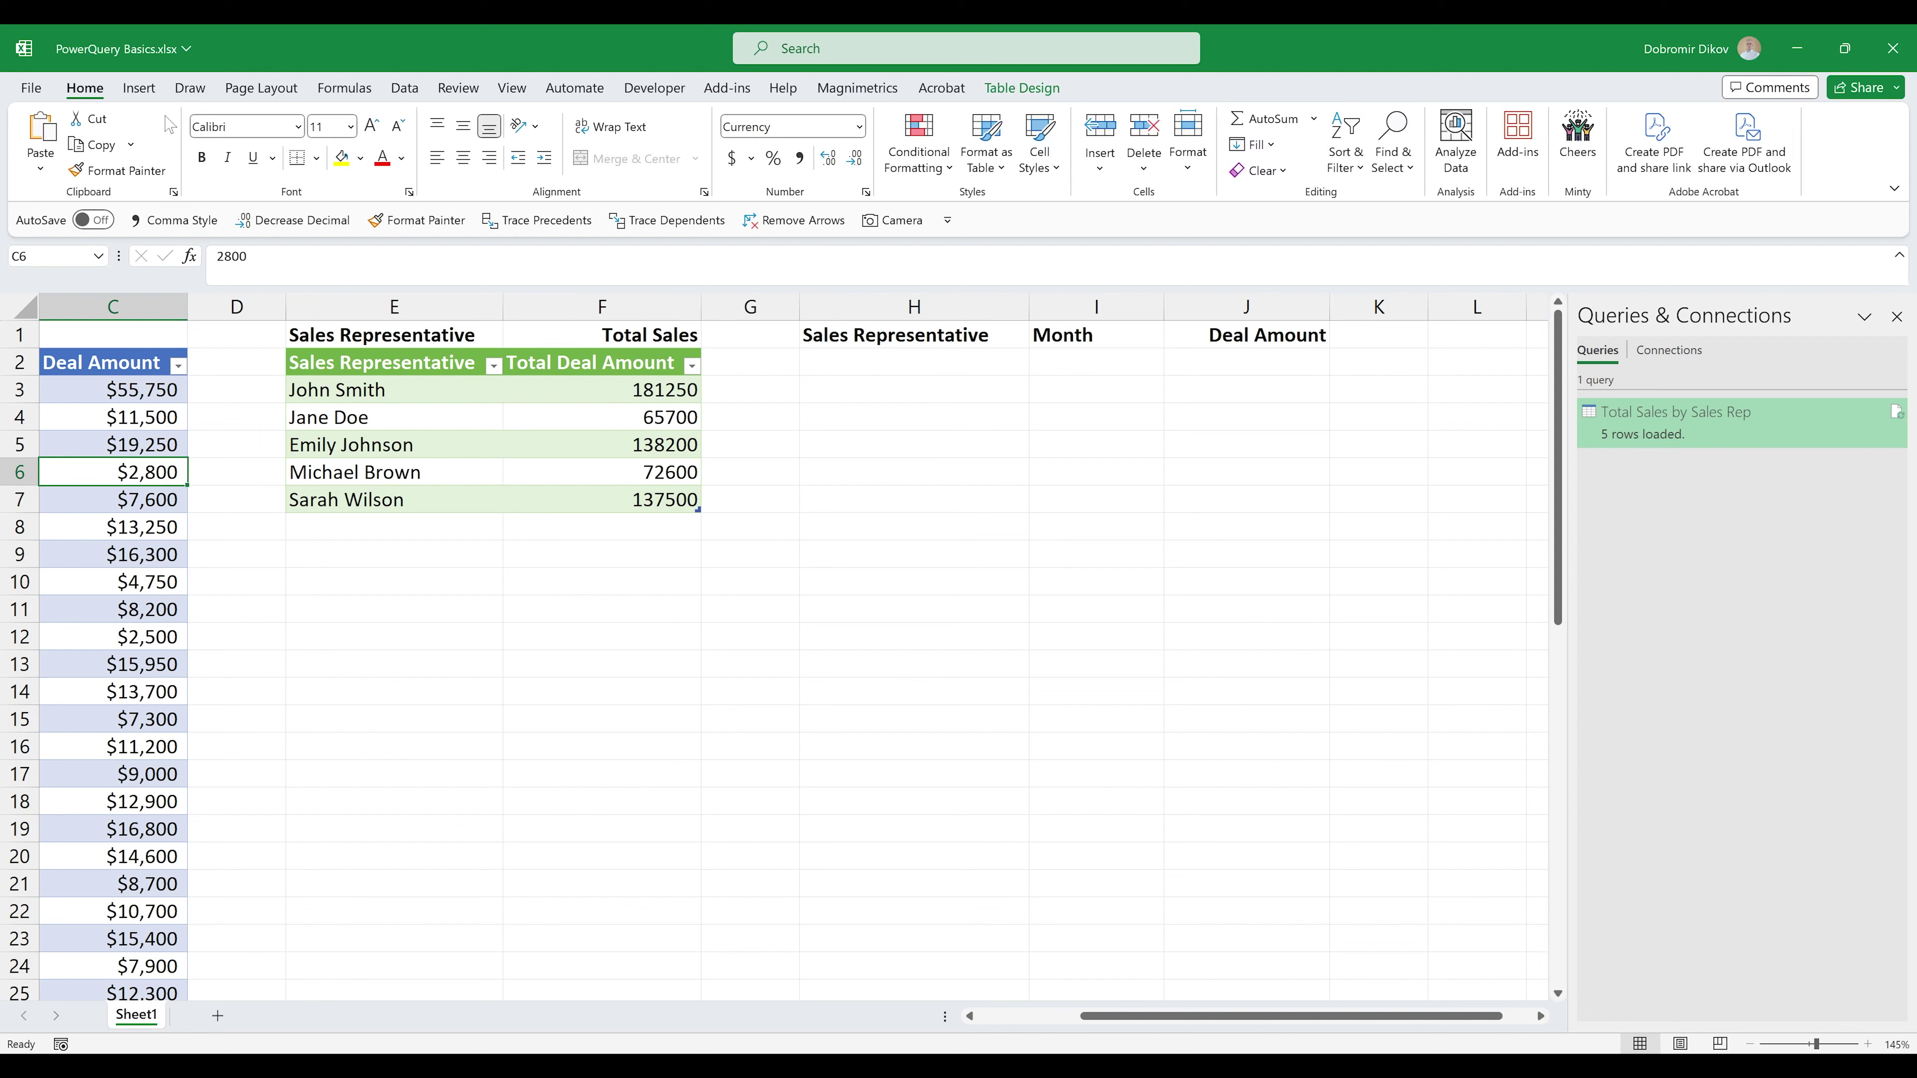
pyautogui.click(414, 96)
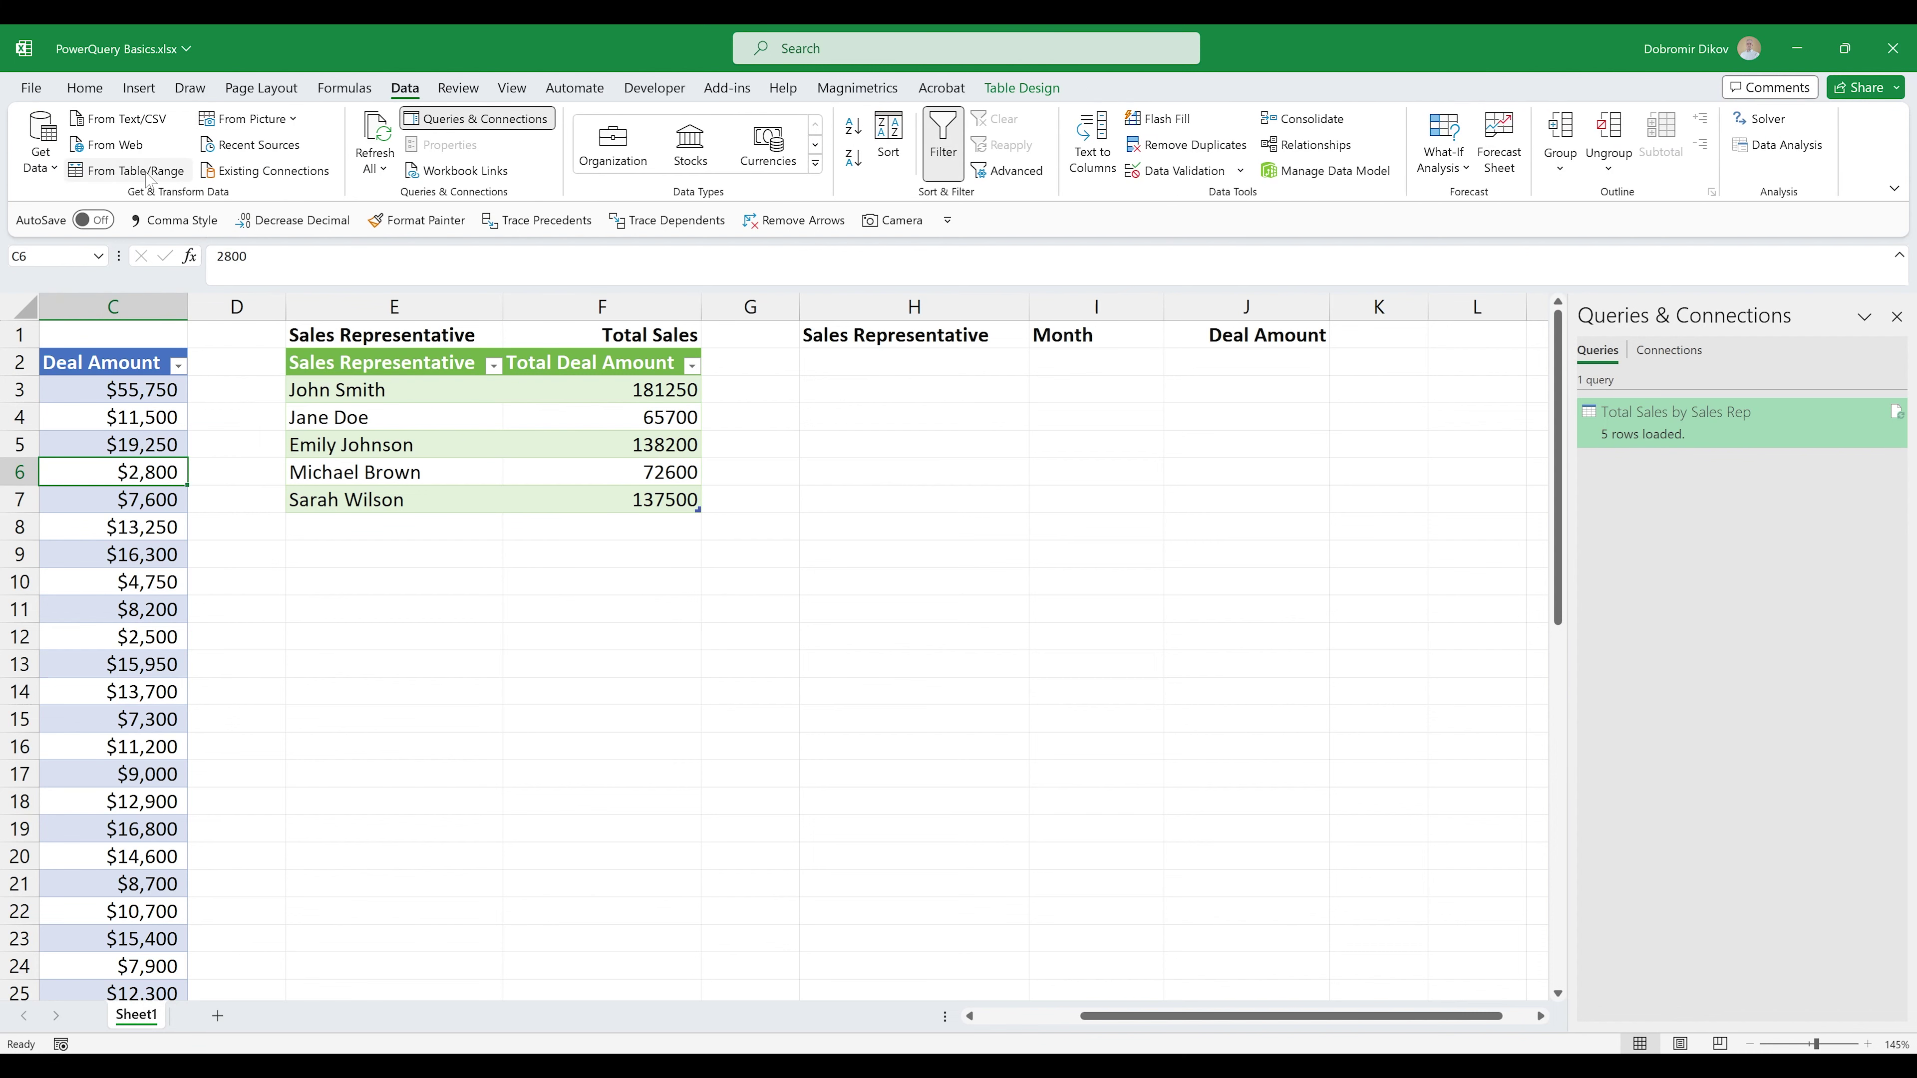
pyautogui.click(123, 171)
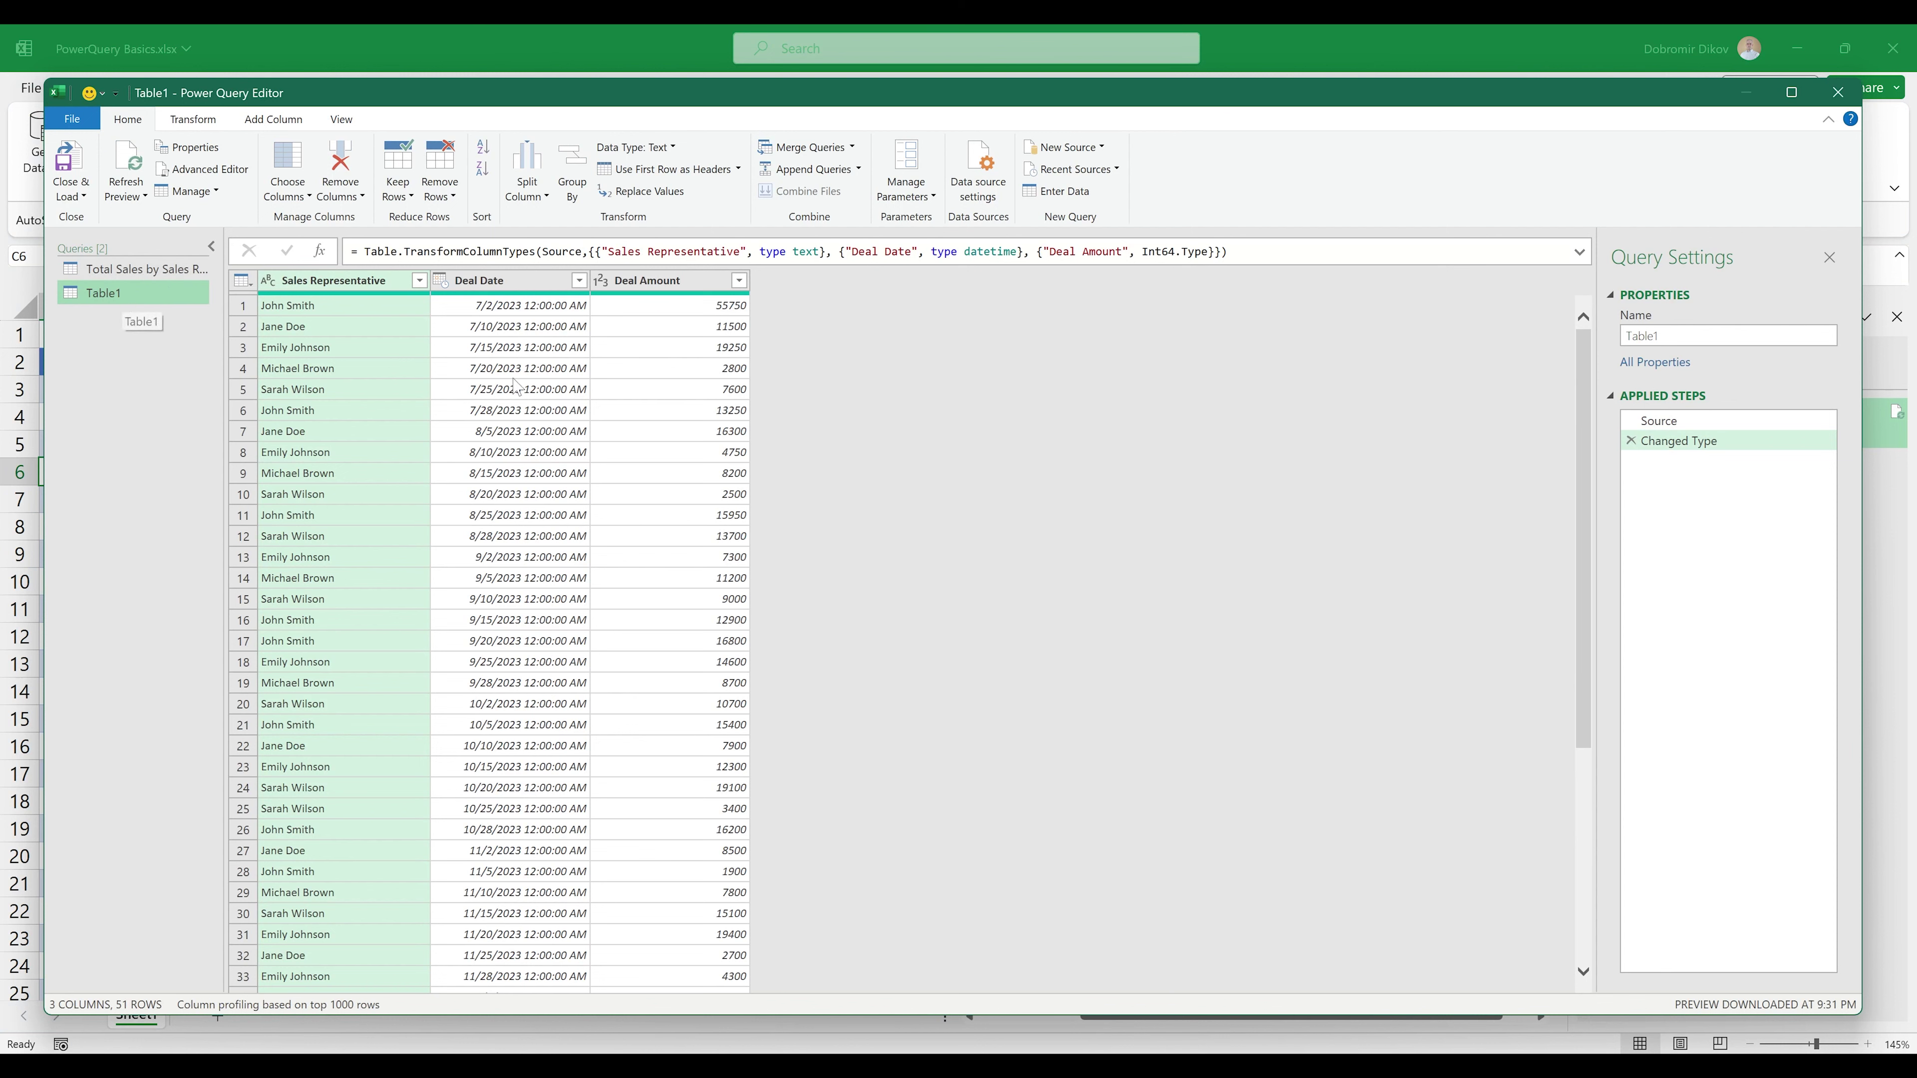
pyautogui.click(1682, 333)
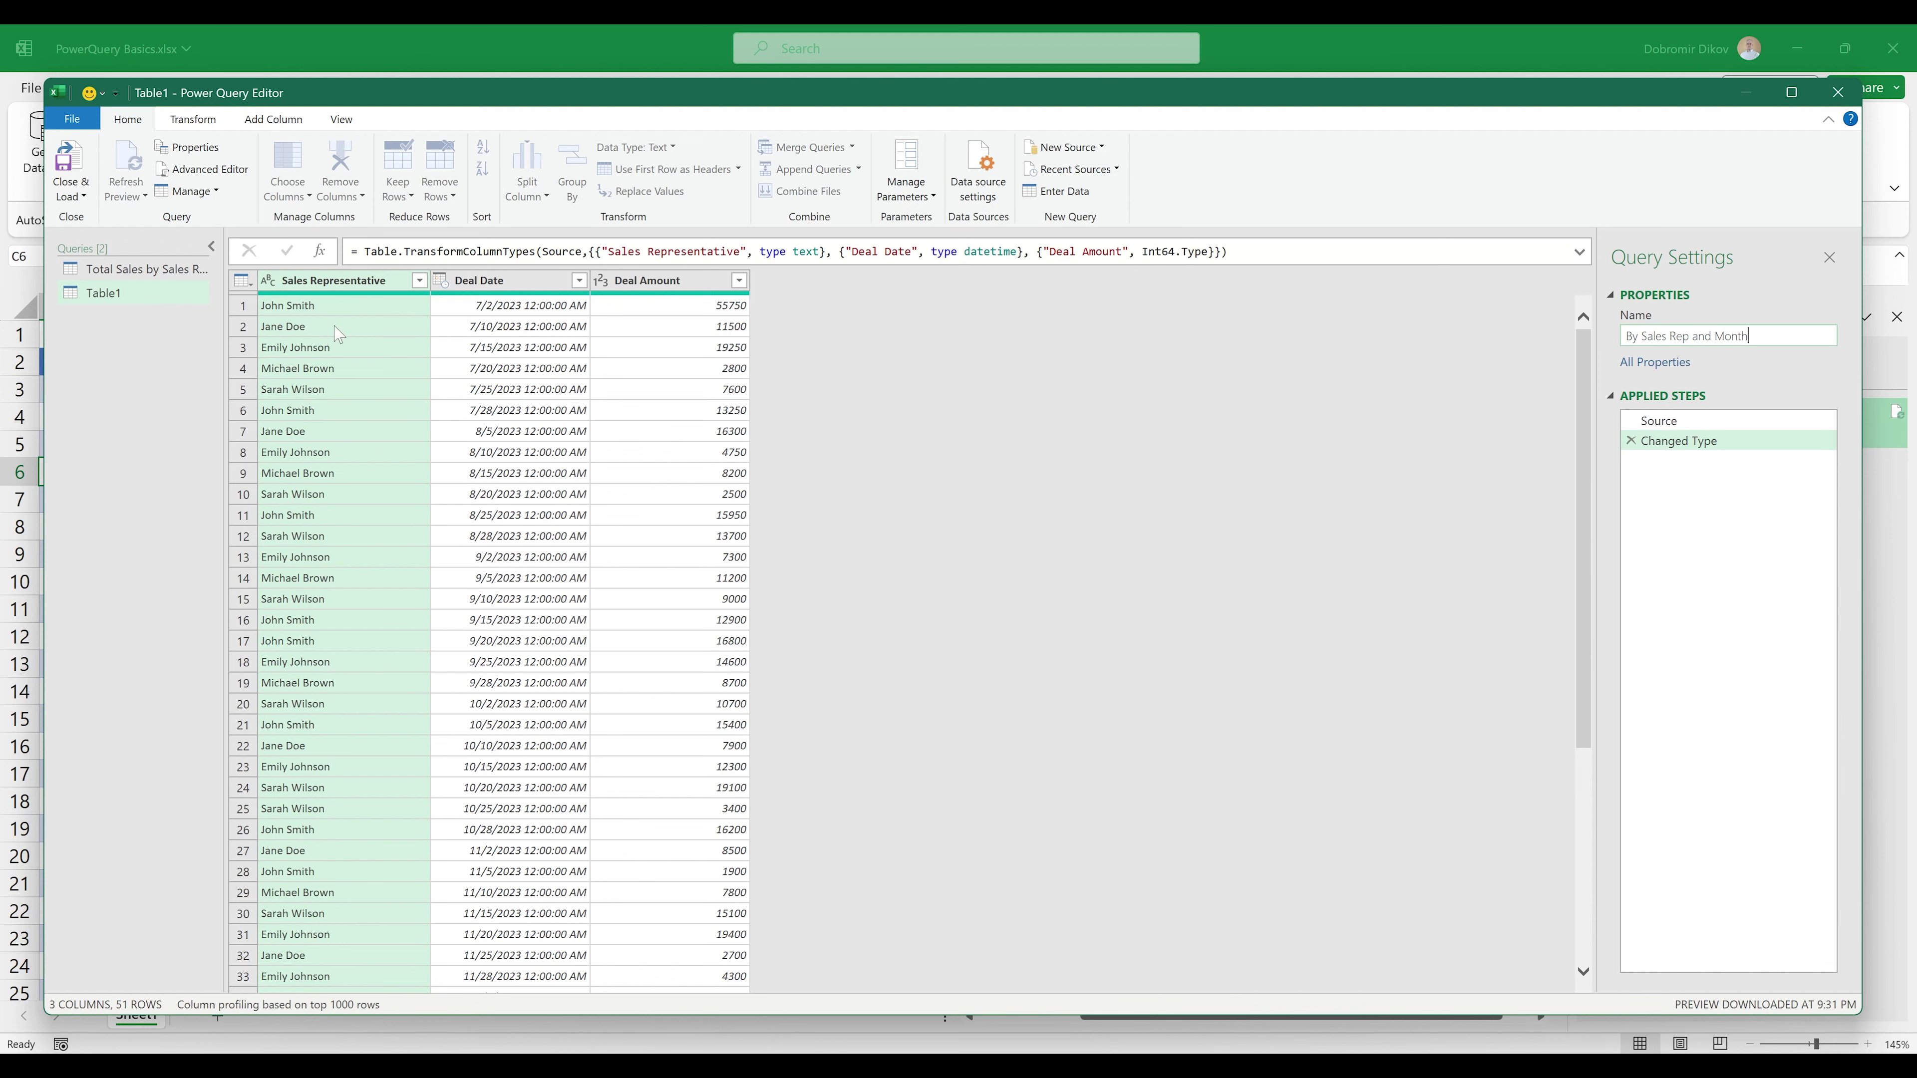
# Step: Change the Deal Date column's data type to Date, replacing the current type conversion
pyautogui.click(479, 280)
pyautogui.click(193, 118)
pyautogui.click(312, 146)
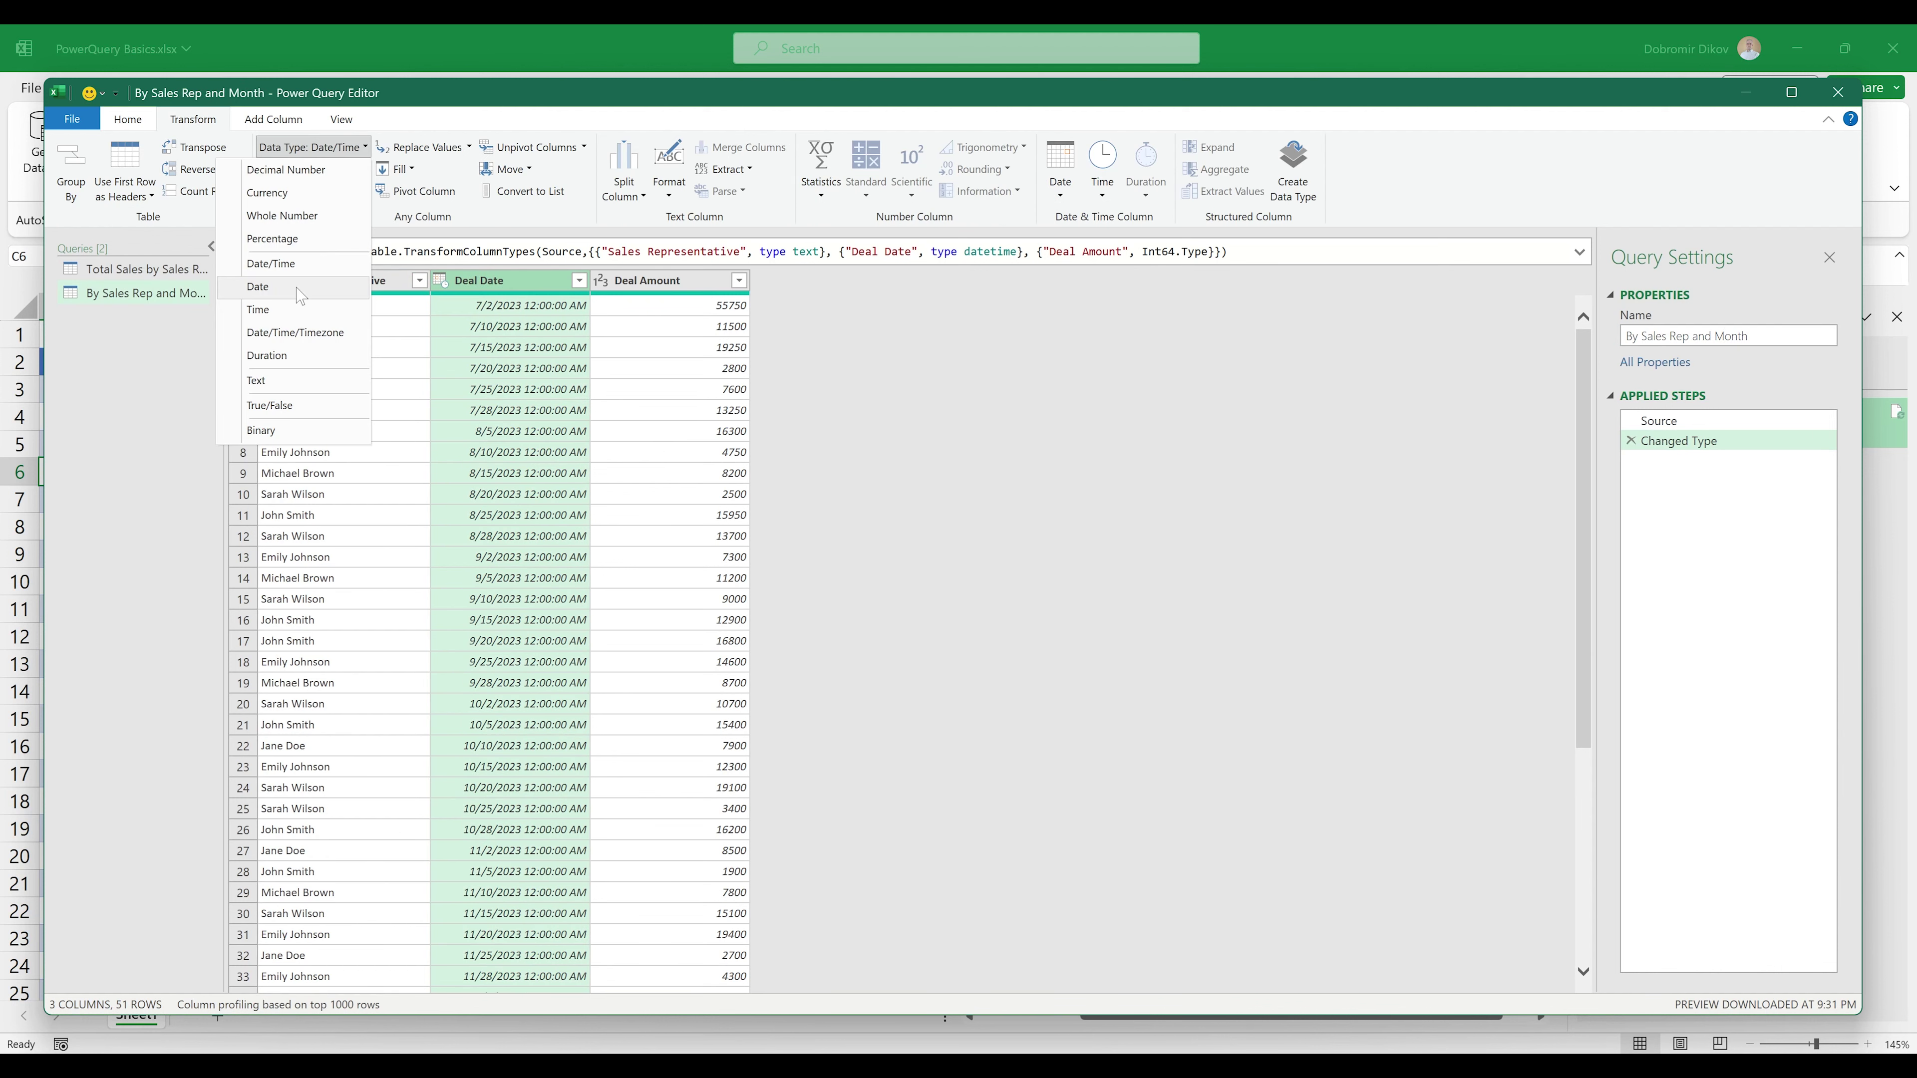
pyautogui.click(298, 288)
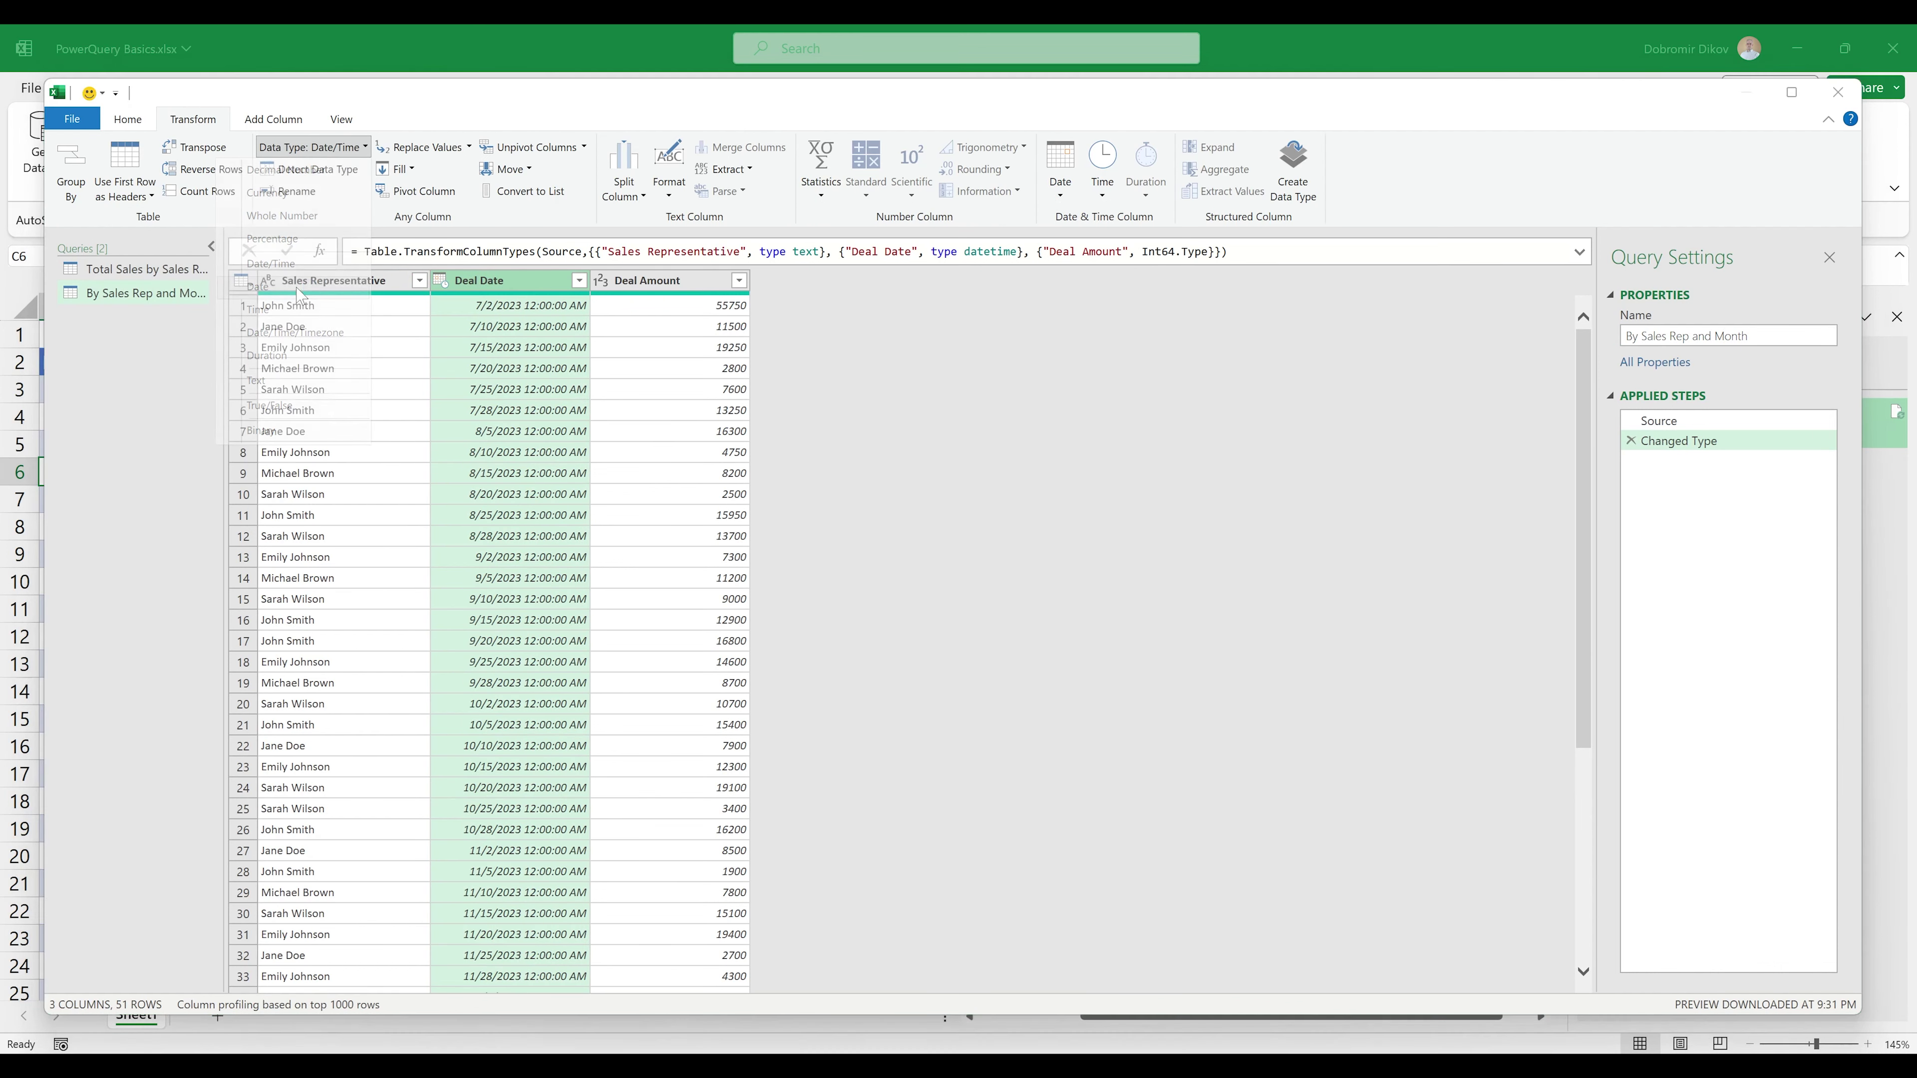
pyautogui.click(942, 600)
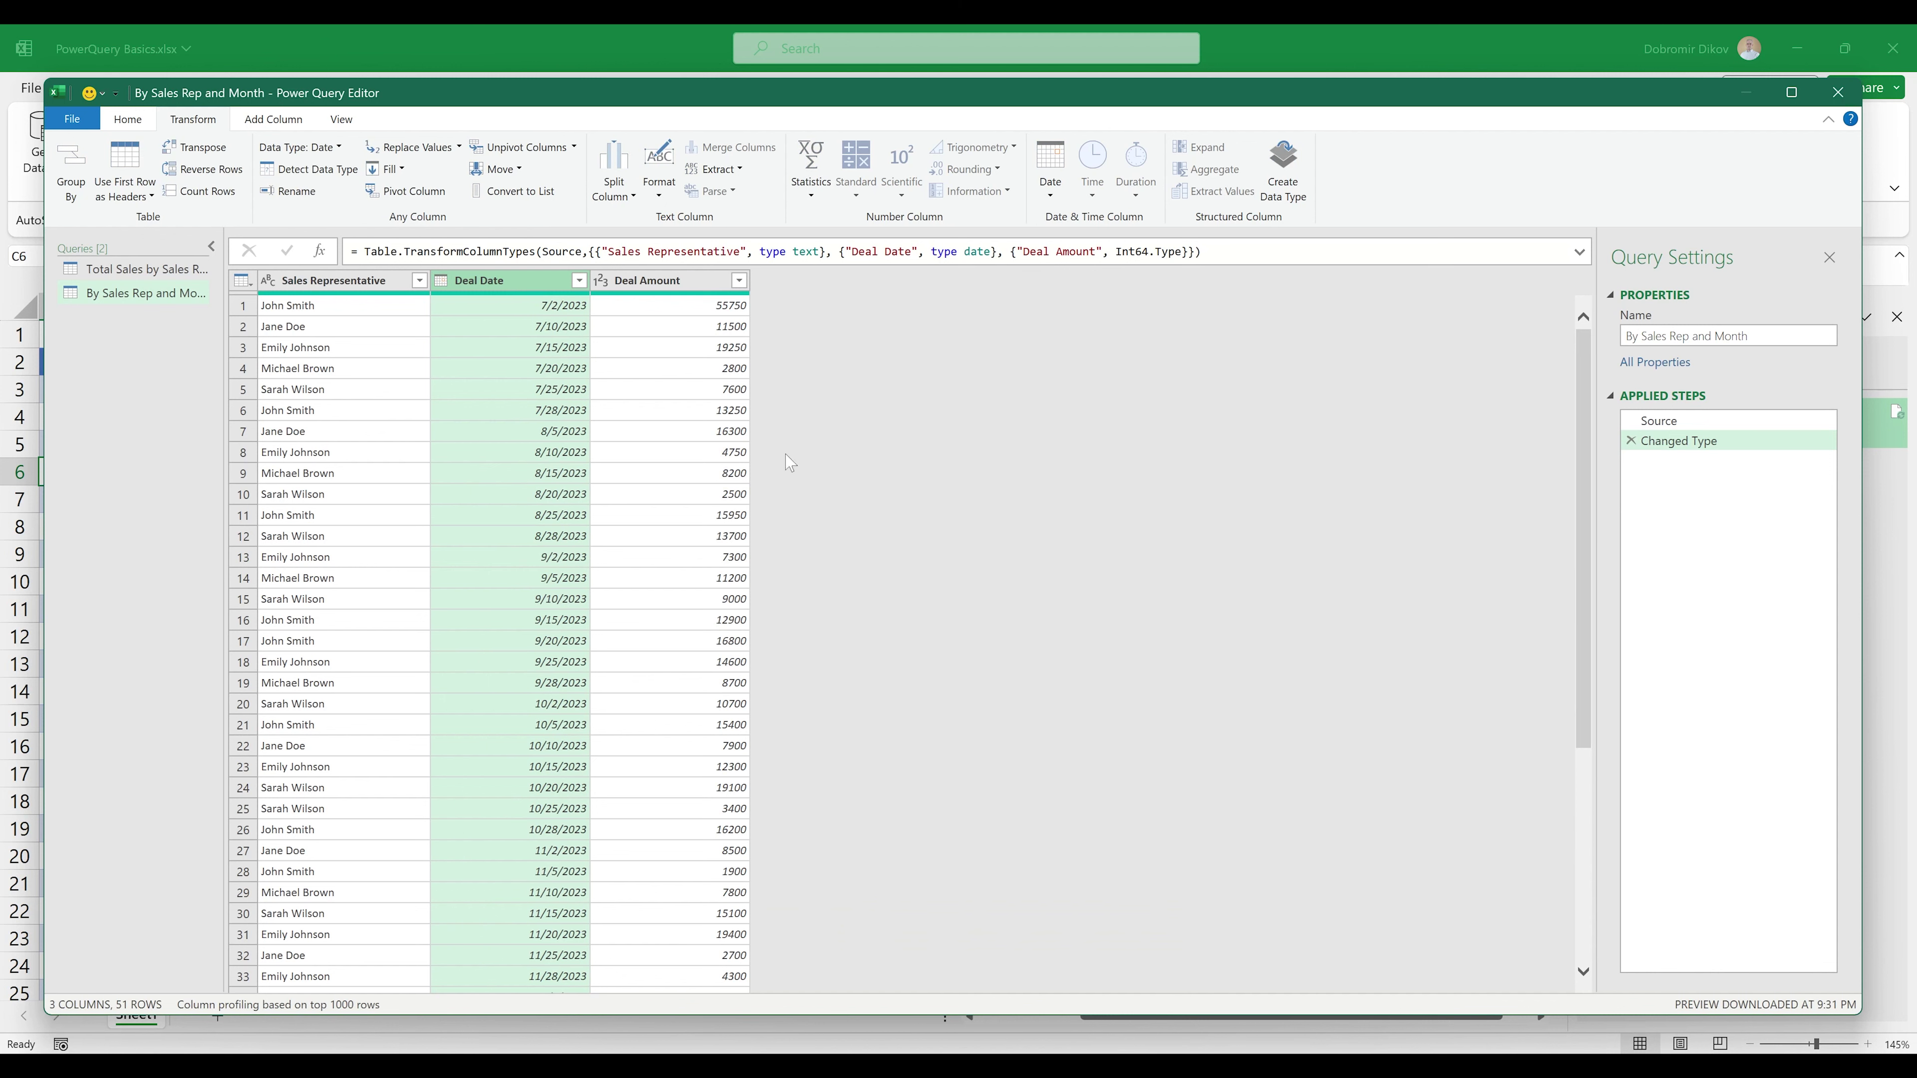
# Step: Transform the Deal Date column's dates into month names
pyautogui.click(1050, 170)
pyautogui.moveTo(962, 314)
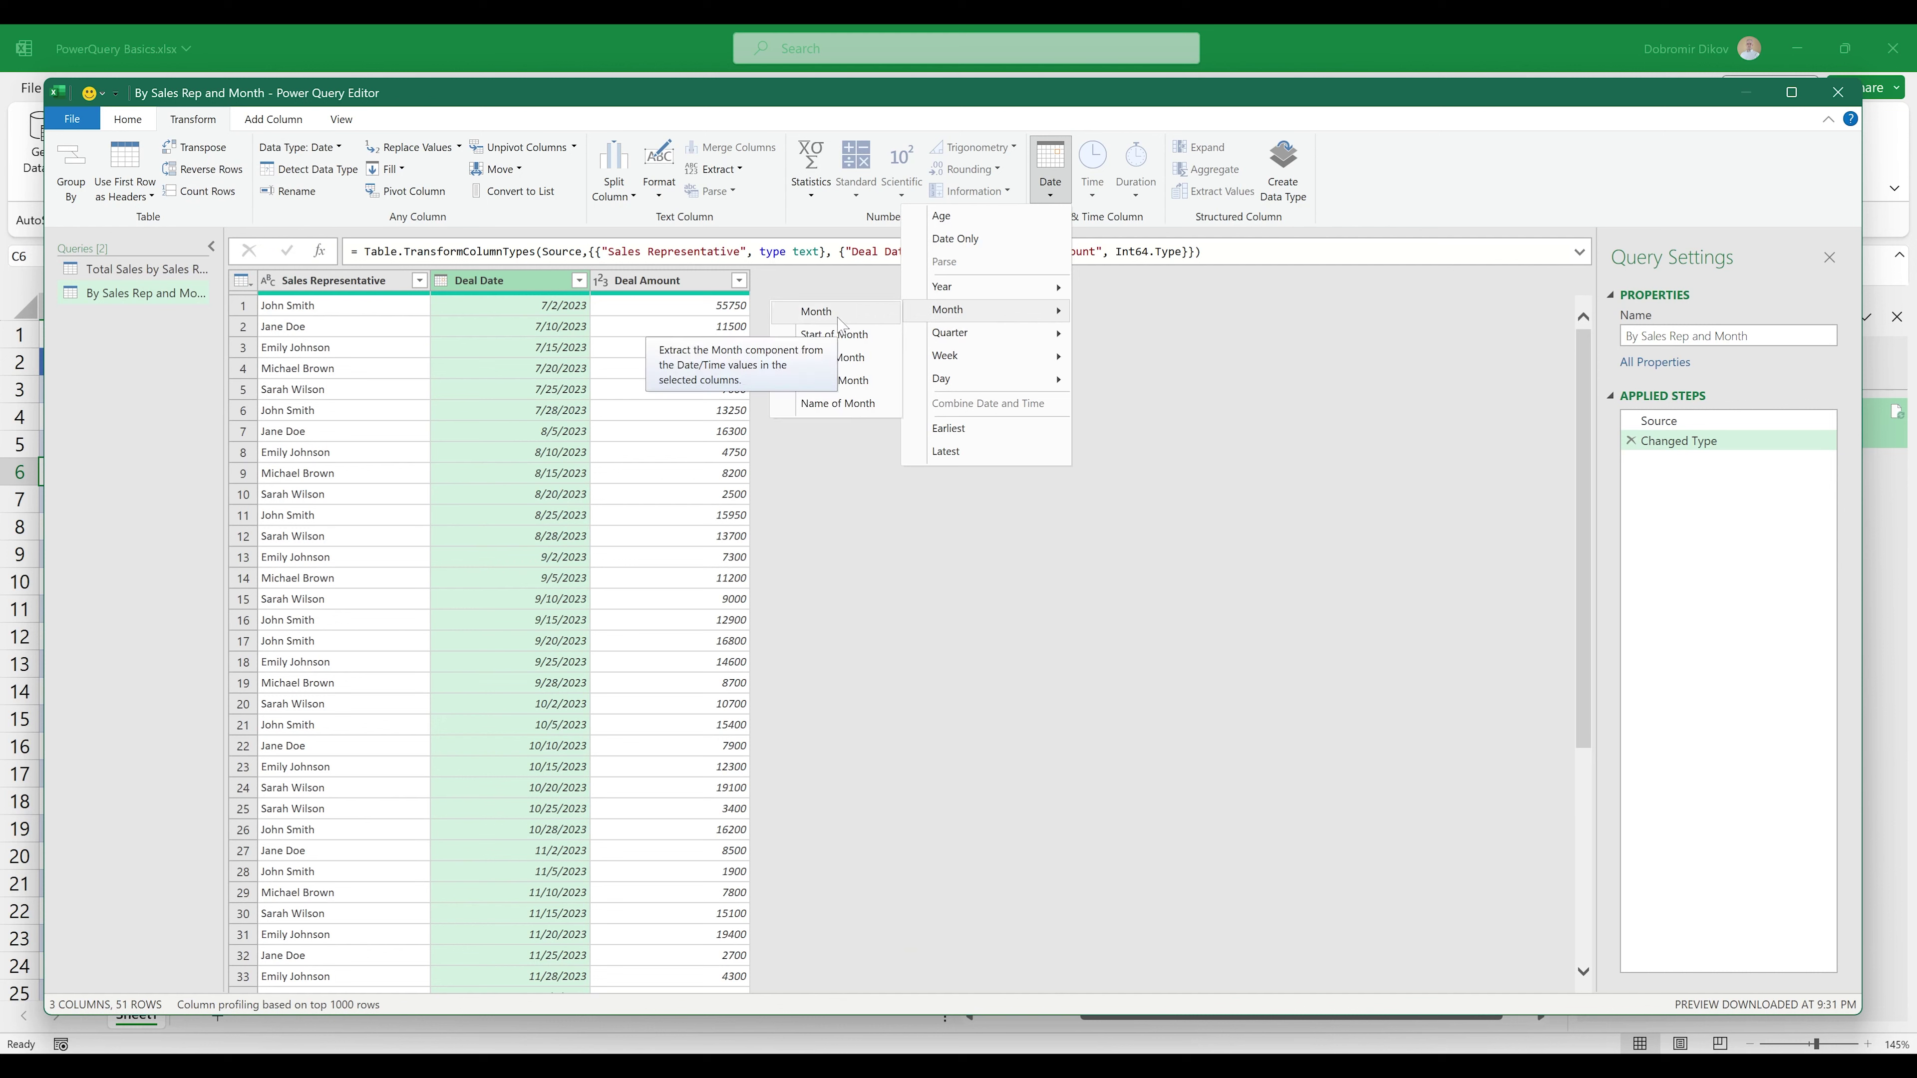
pyautogui.click(838, 403)
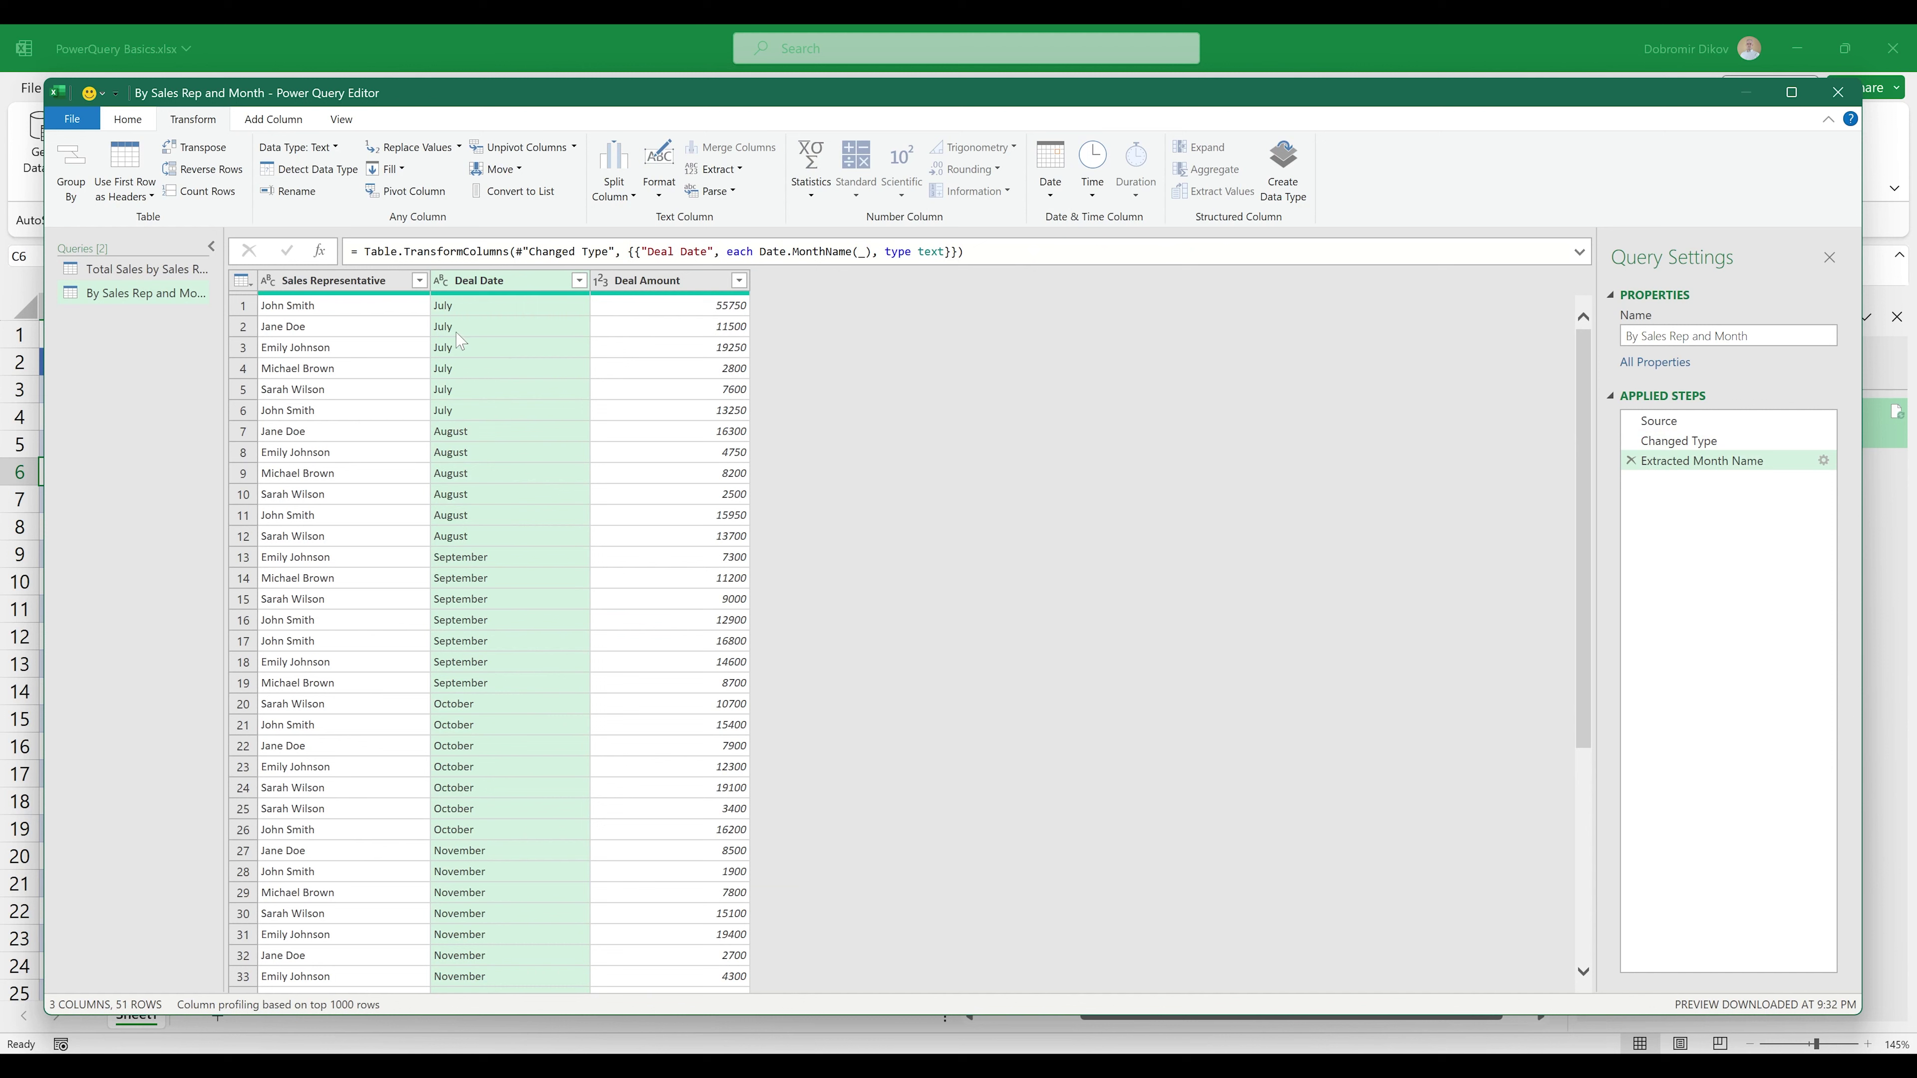
# Step: Rename the Deal Date column to Month
pyautogui.click(86, 197)
pyautogui.press('Escape')
pyautogui.doubleClick(477, 285)
pyautogui.write('Month')
pyautogui.press('Return')
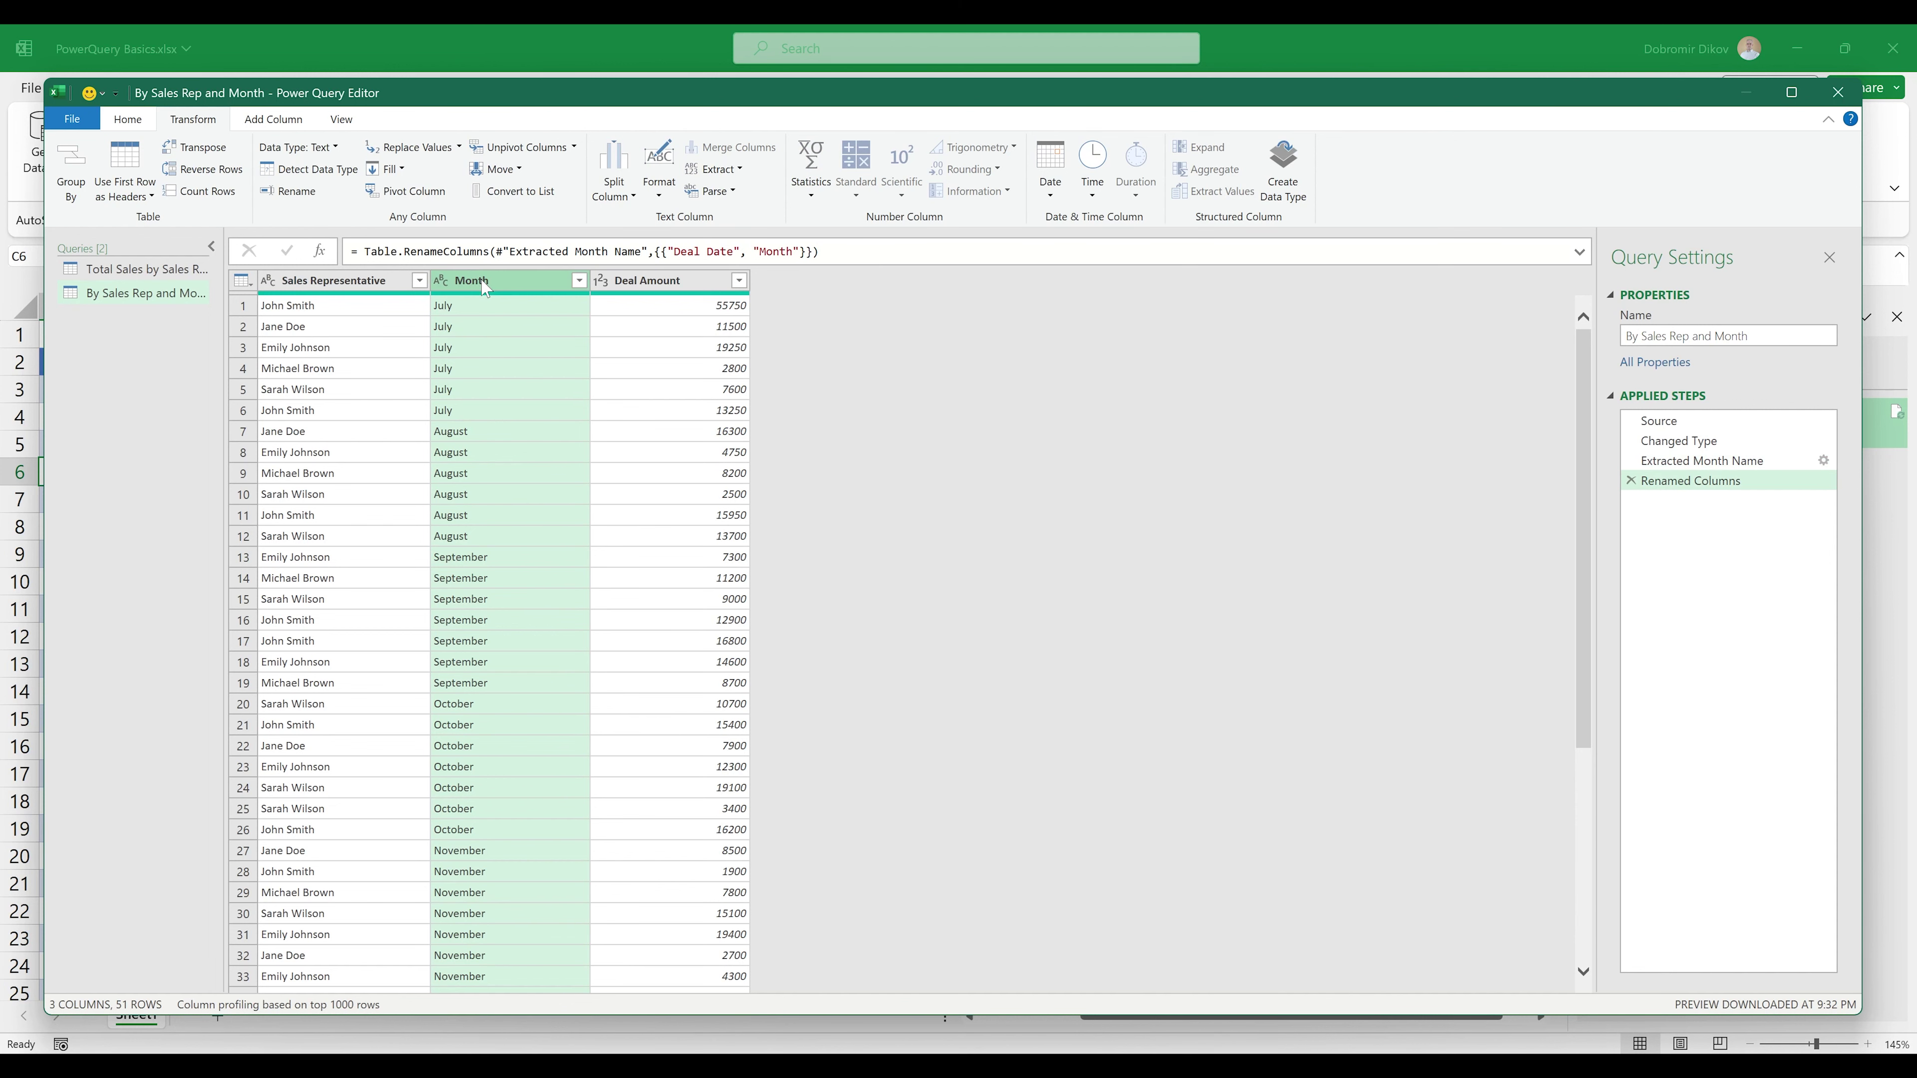
# Step: Set up an advanced Group By with Sales Representative as the first grouping level and Month as the second
pyautogui.click(71, 169)
pyautogui.click(702, 483)
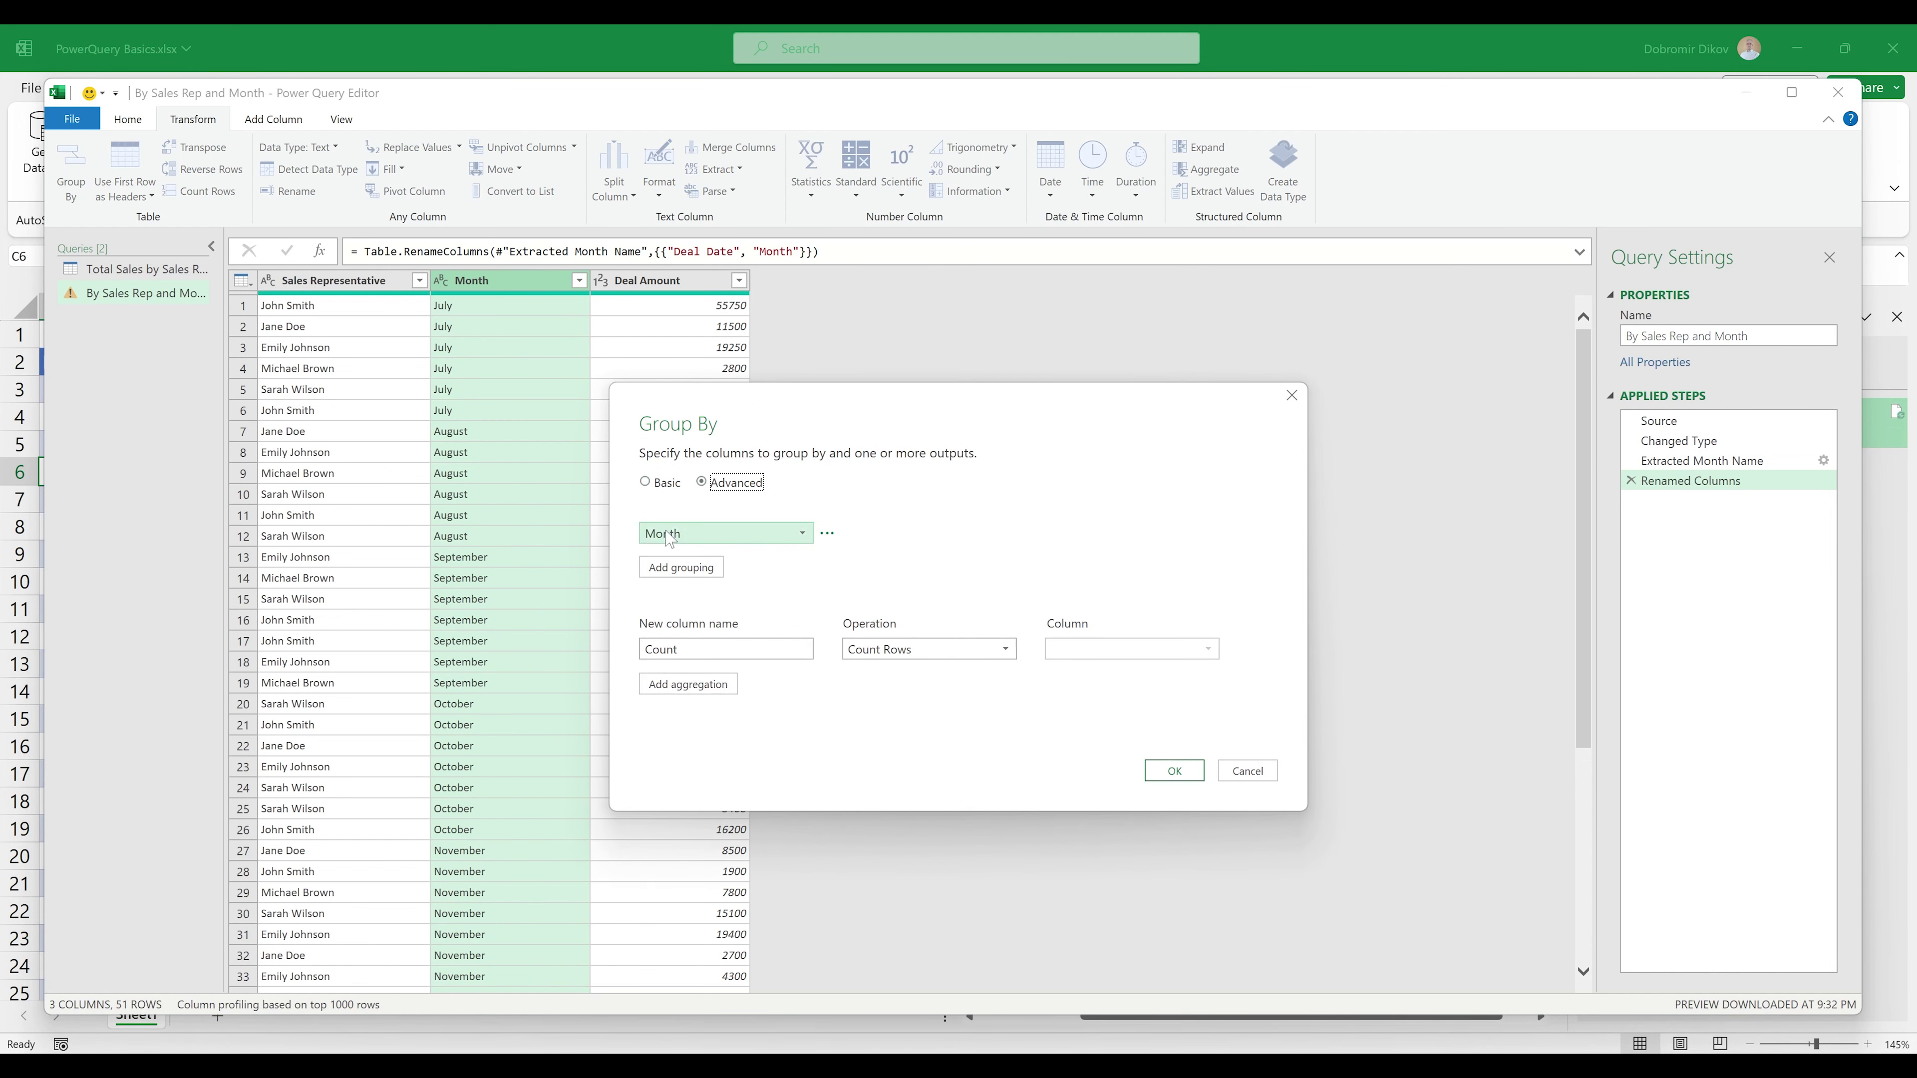
pyautogui.click(681, 563)
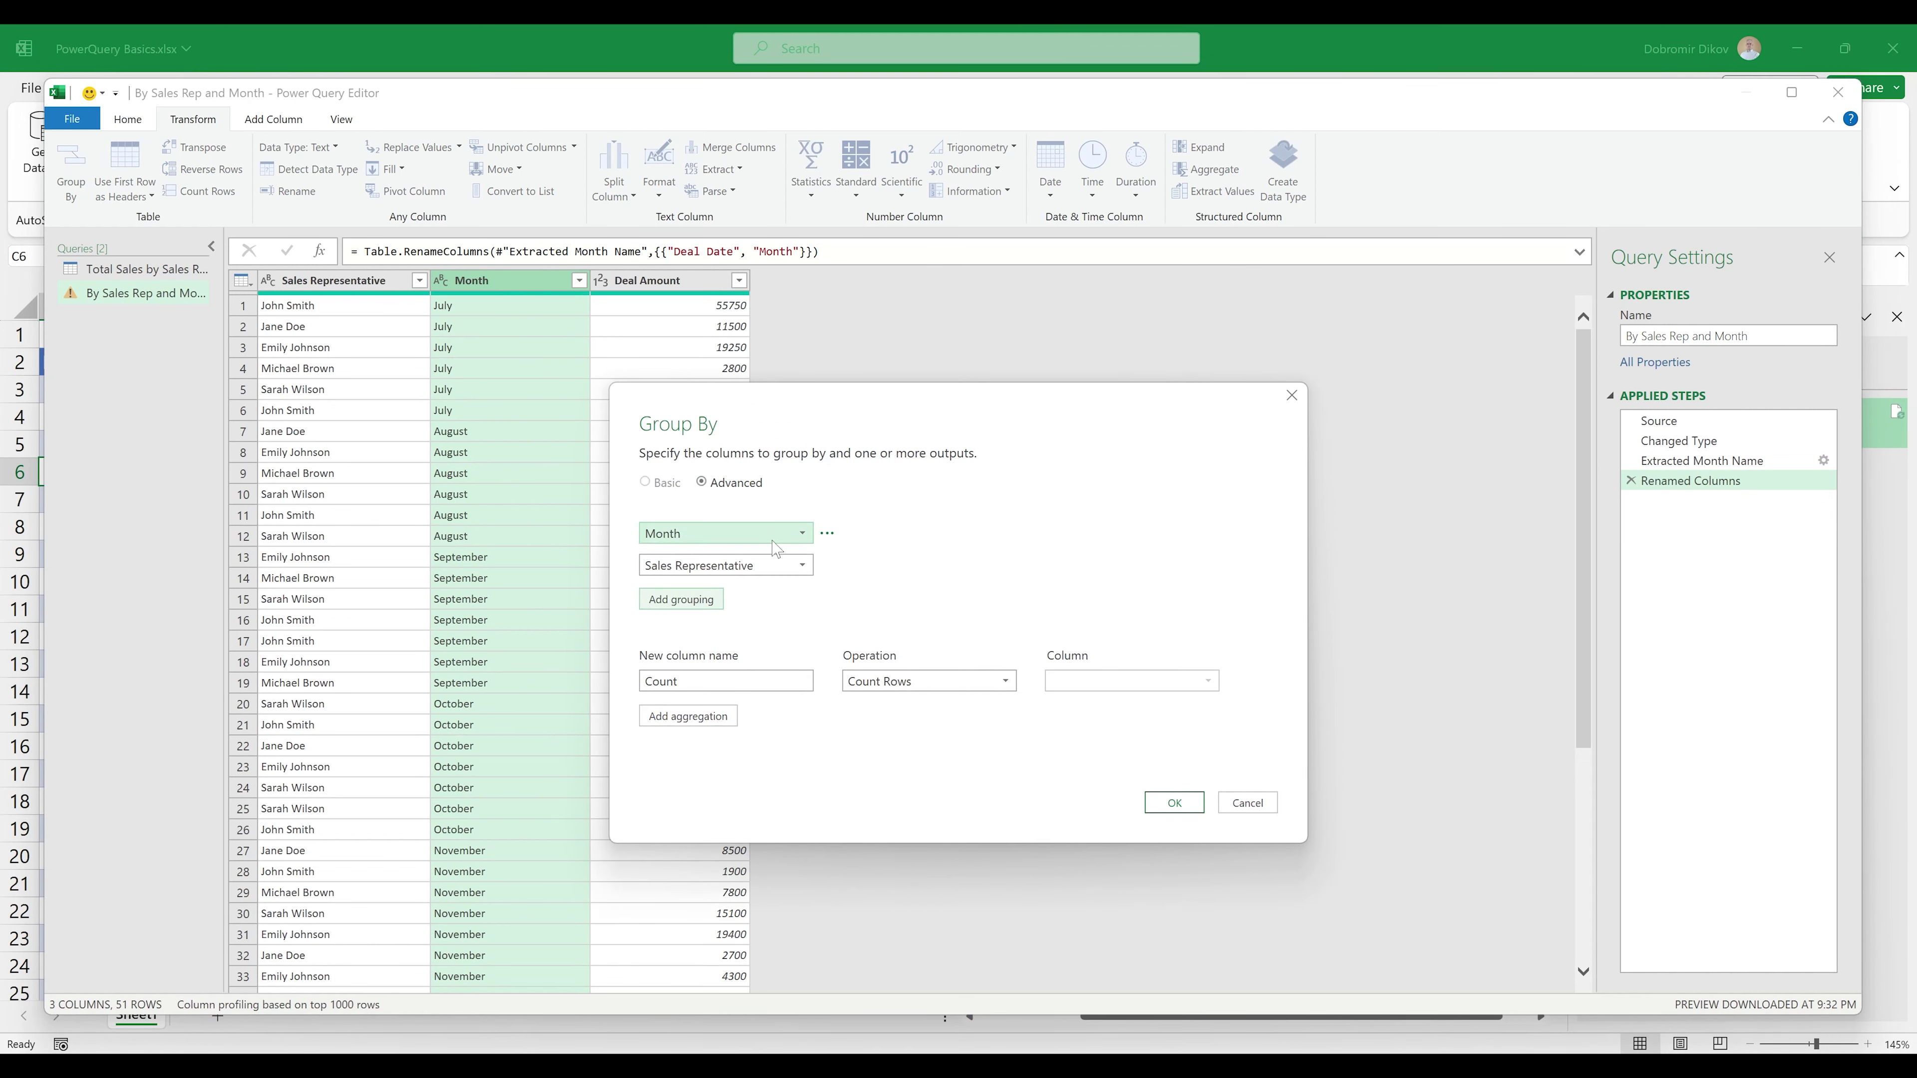
pyautogui.click(725, 534)
pyautogui.click(710, 555)
pyautogui.click(724, 564)
pyautogui.click(717, 604)
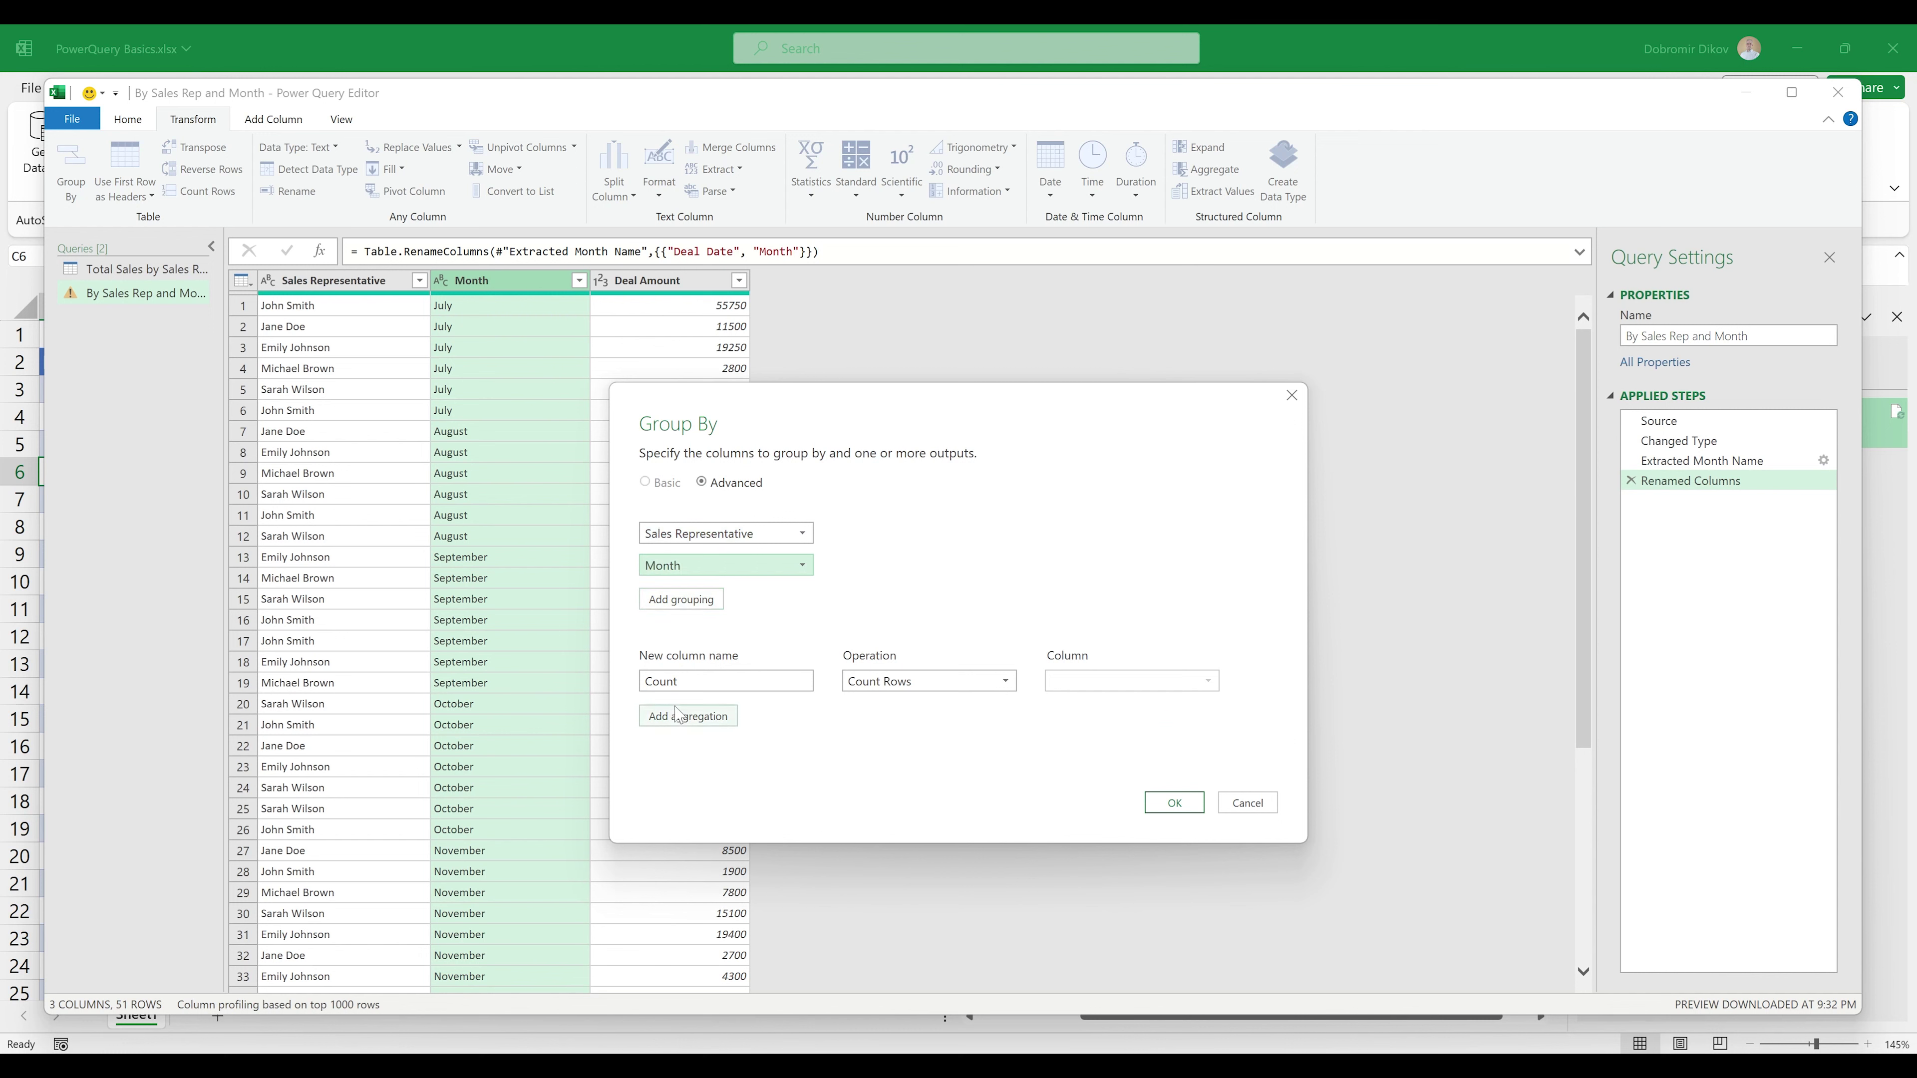
# Step: Define a Total Deal Amount aggregation that sums Deal Amount, and apply the grouping
pyautogui.doubleClick(696, 681)
pyautogui.write('Deal Am')
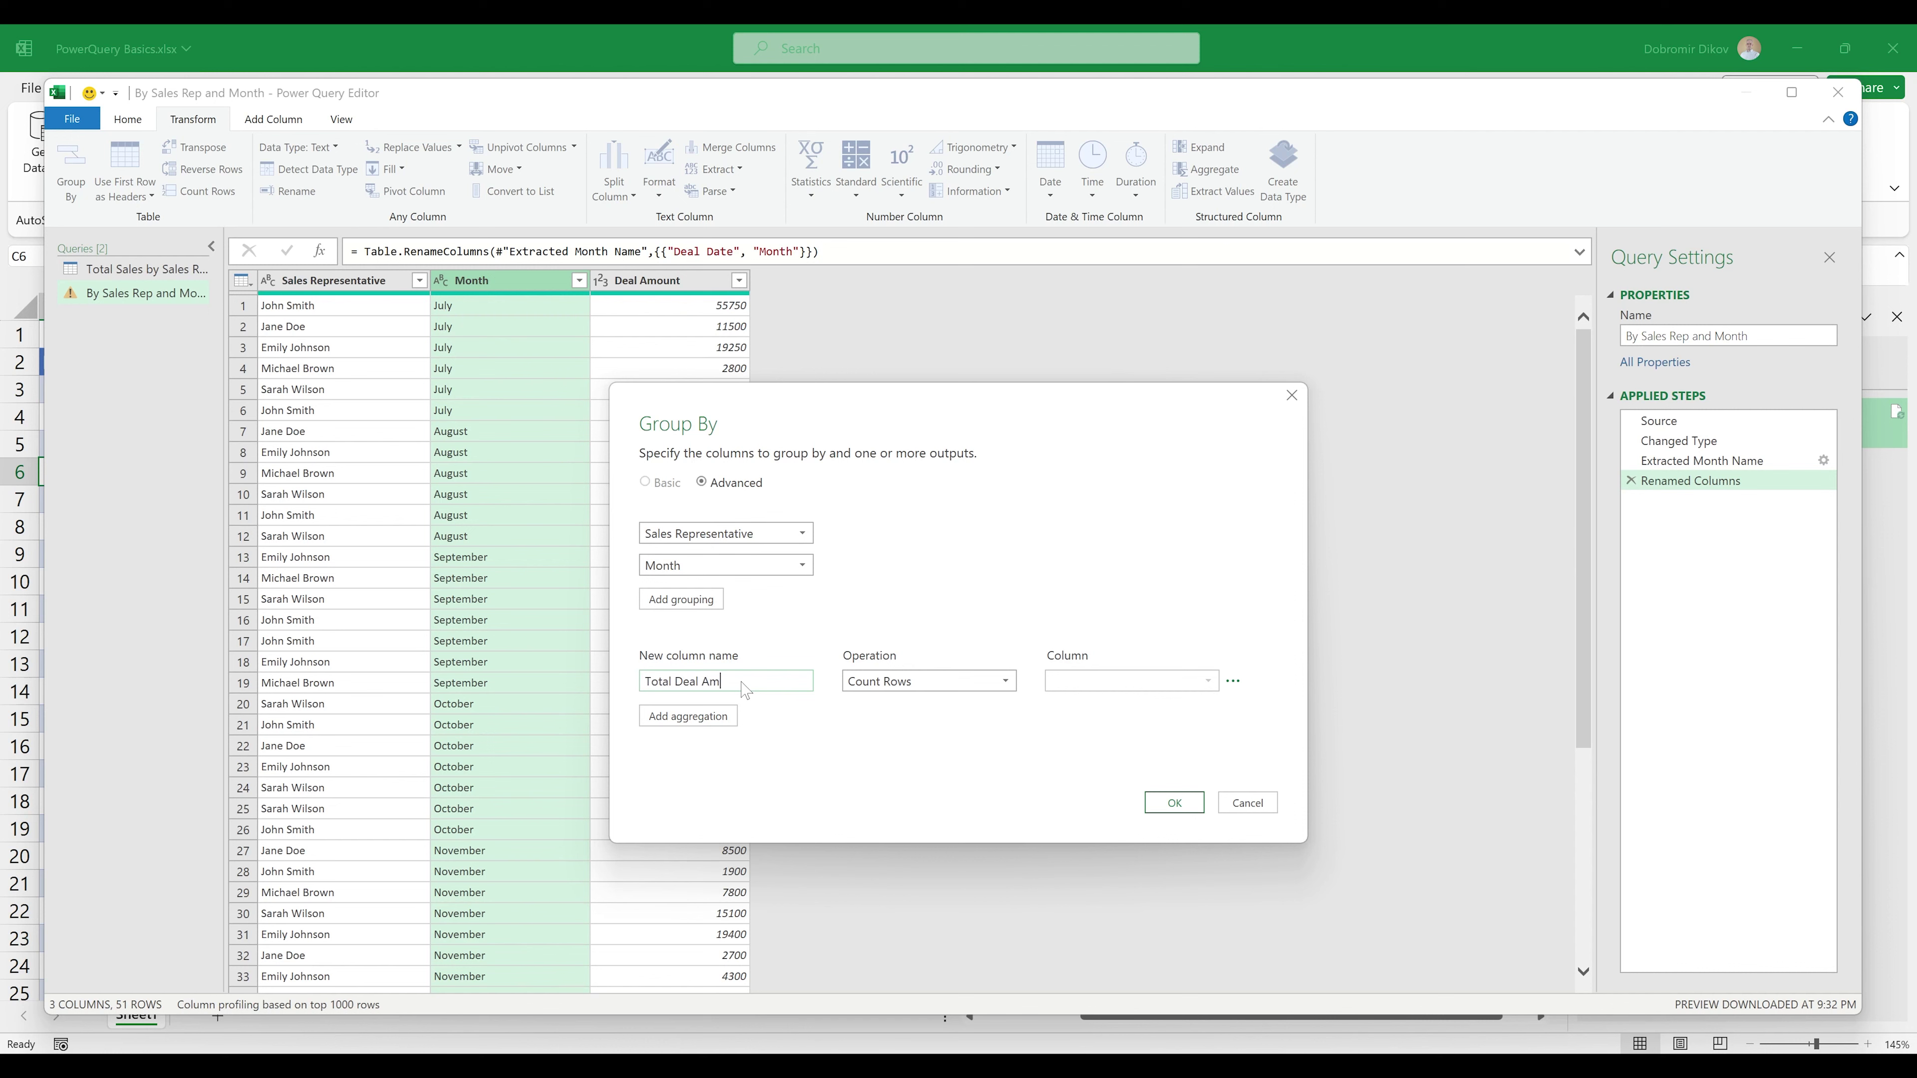
pyautogui.click(928, 681)
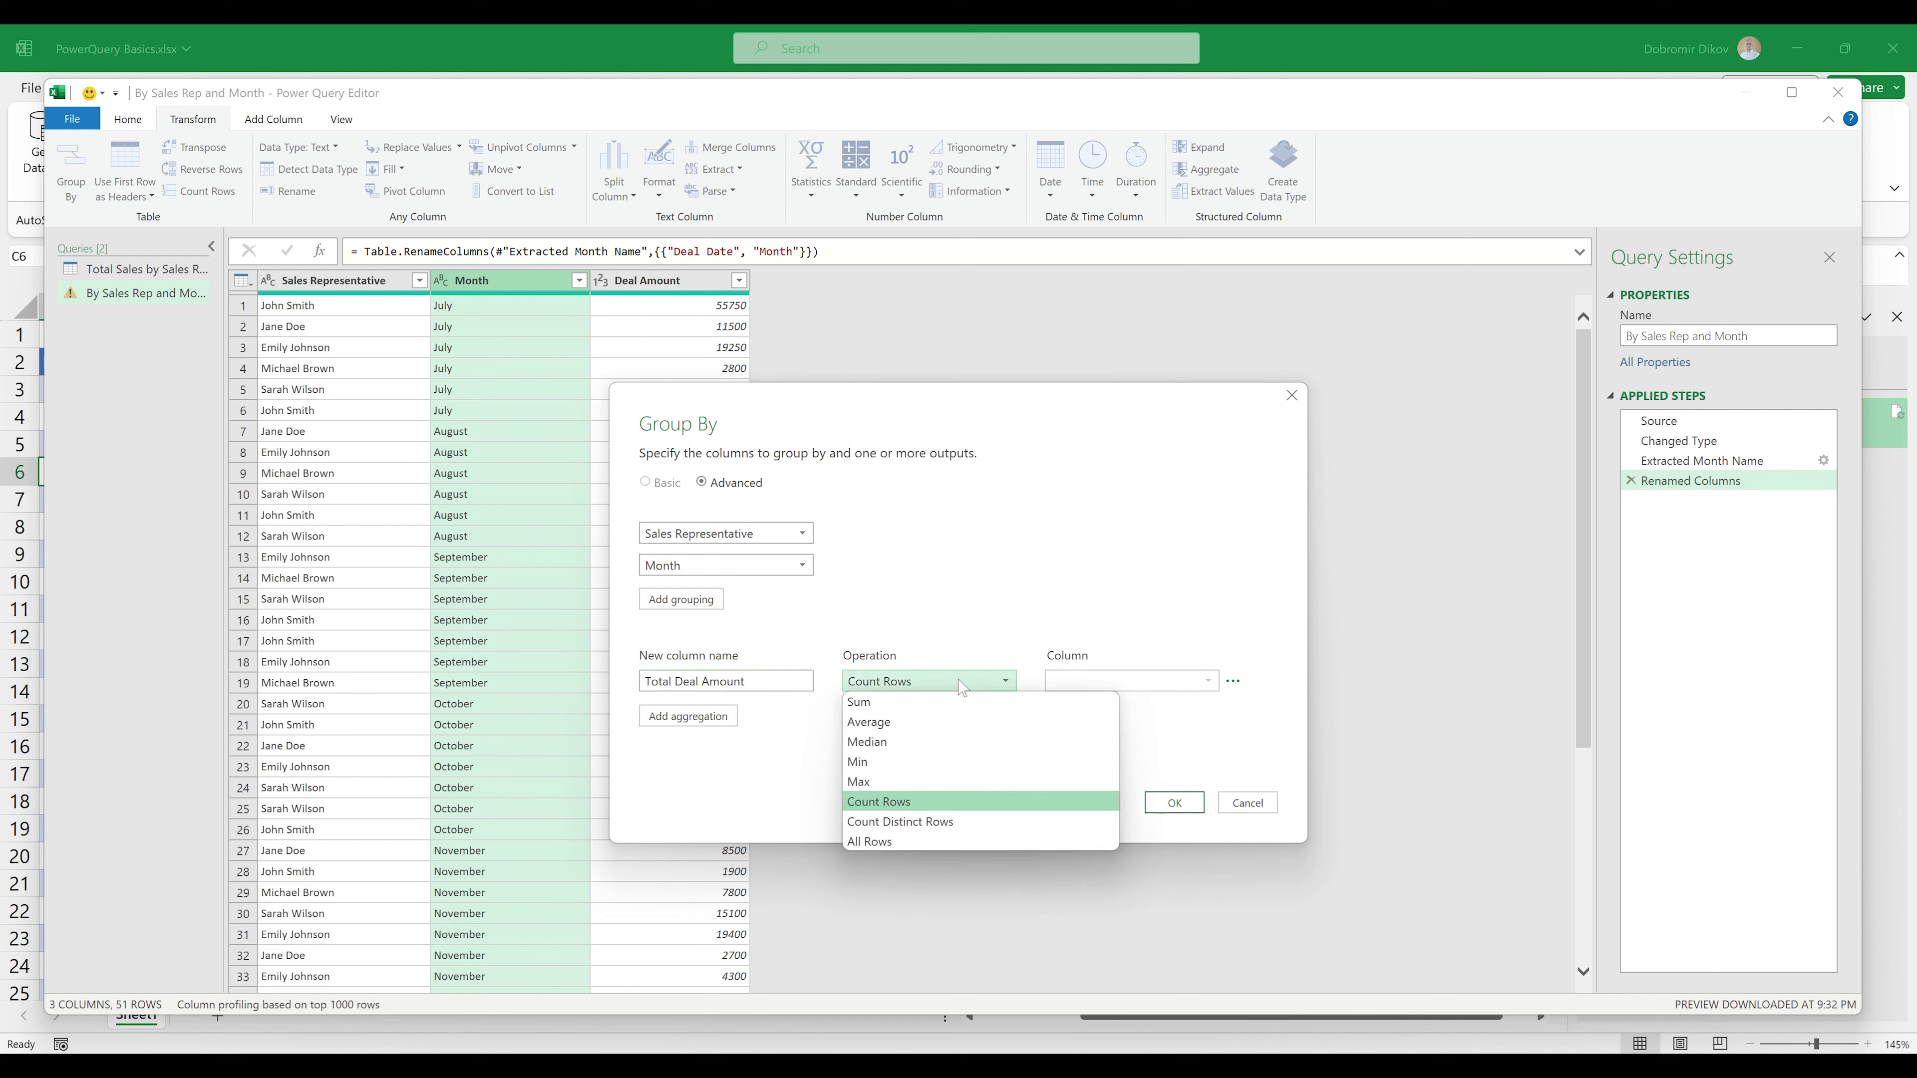
pyautogui.click(890, 703)
pyautogui.click(1139, 682)
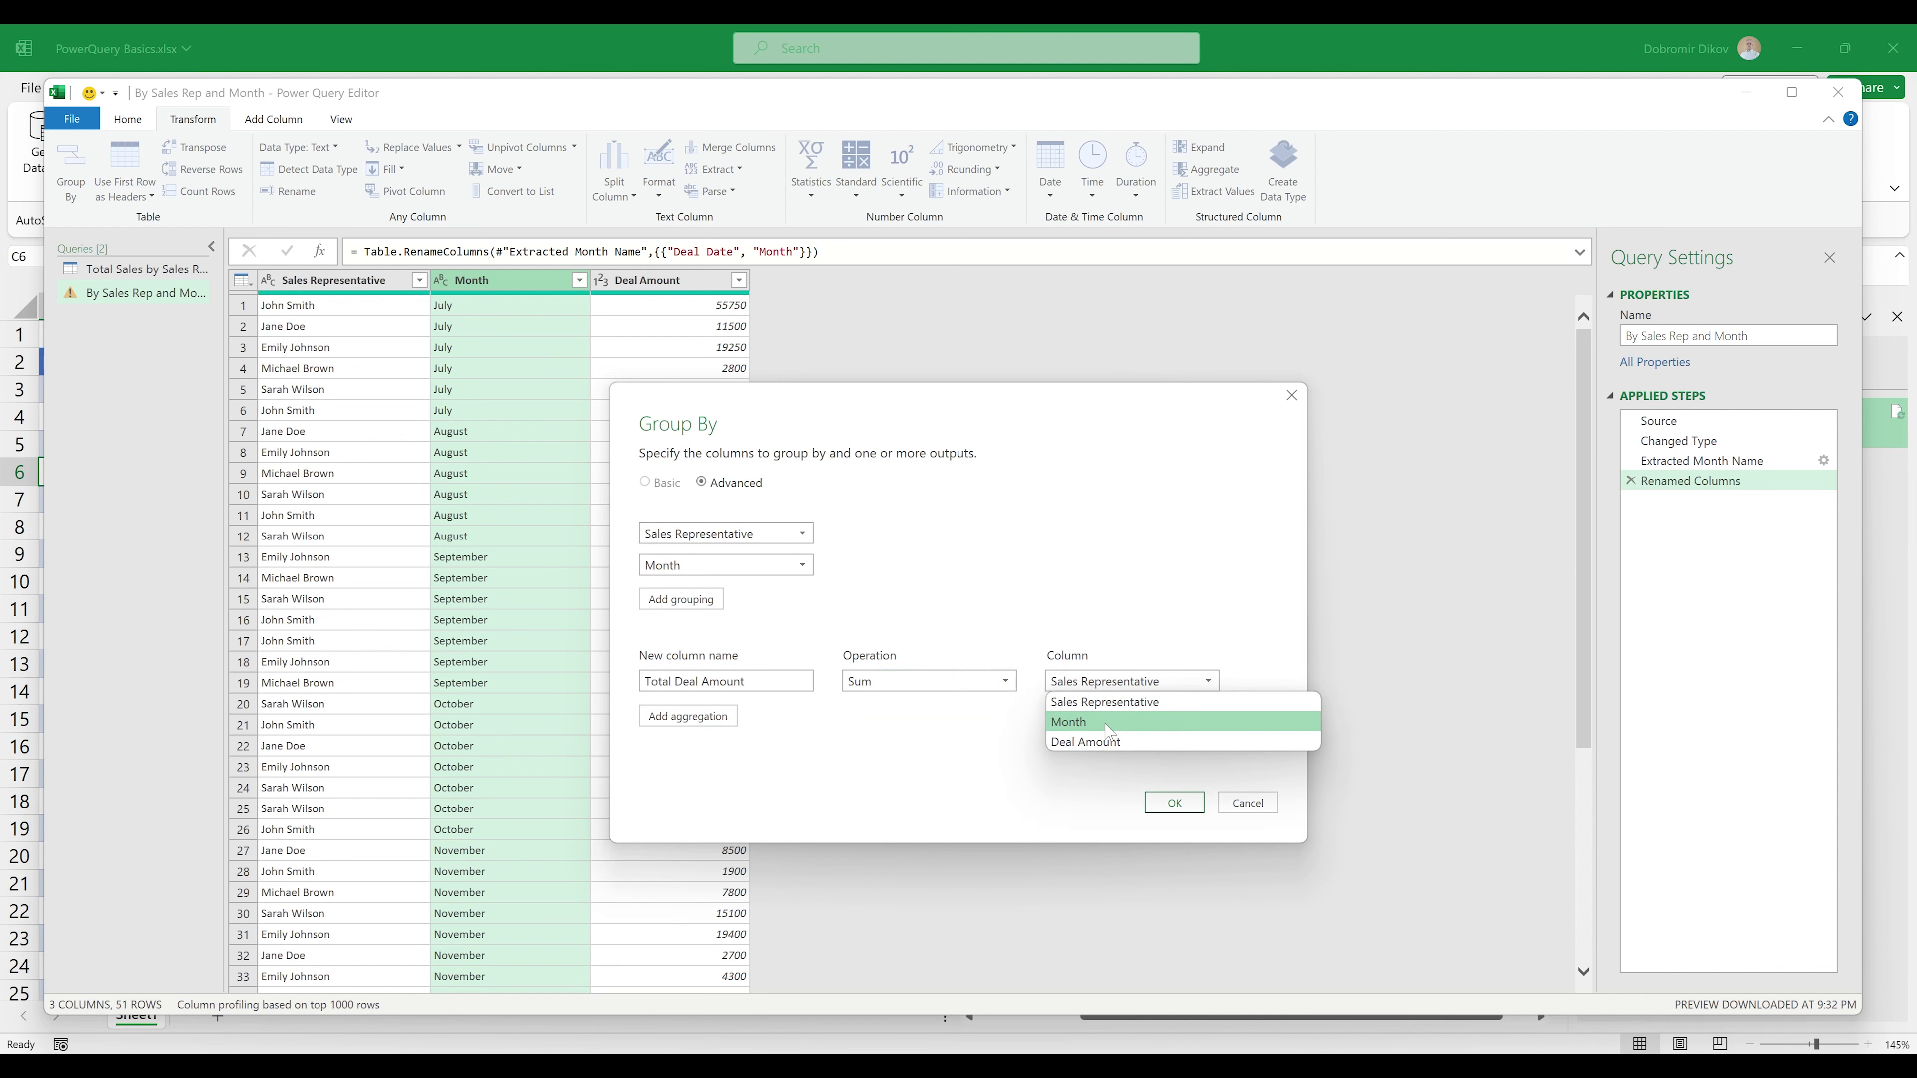
pyautogui.click(1098, 747)
pyautogui.click(1174, 802)
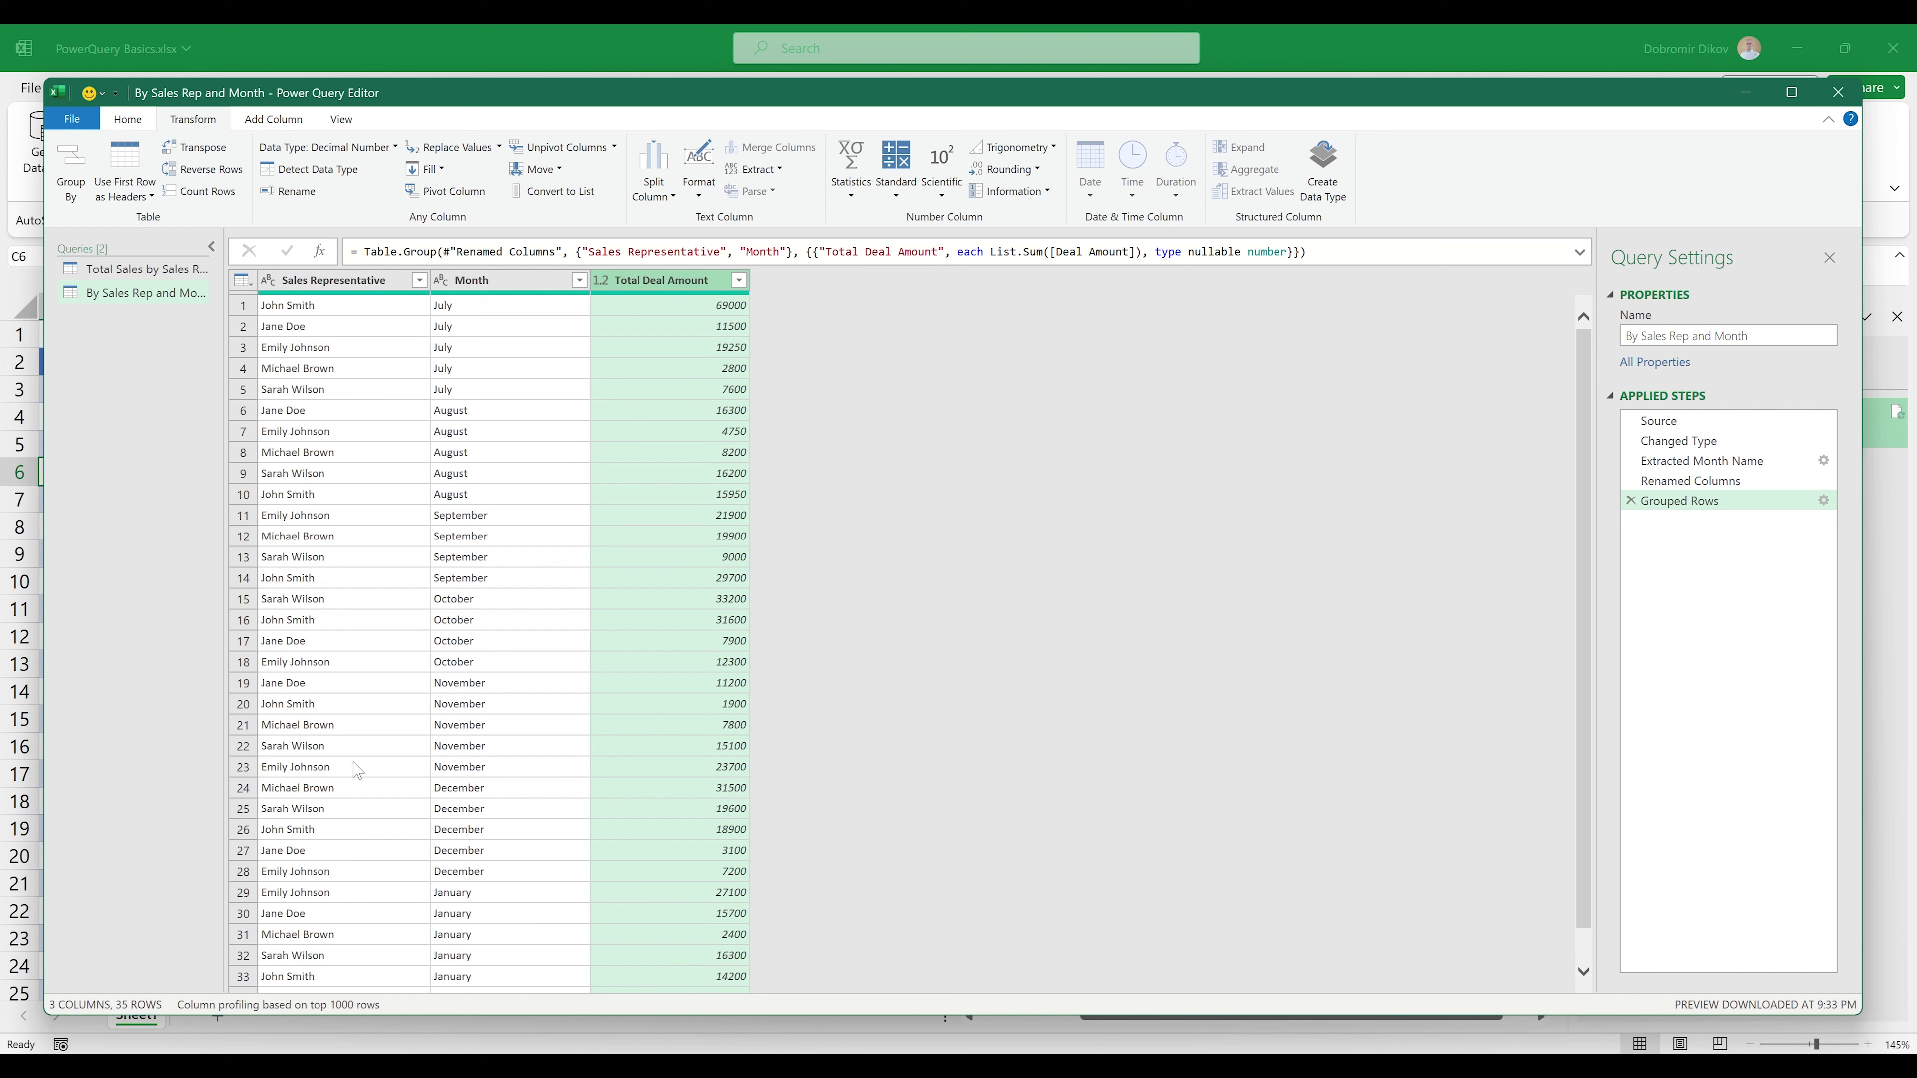
# Step: Close the editor and load the By Sales Rep and Month query as a table in the existing worksheet at cell H2
pyautogui.scroll(-1, 642, 393)
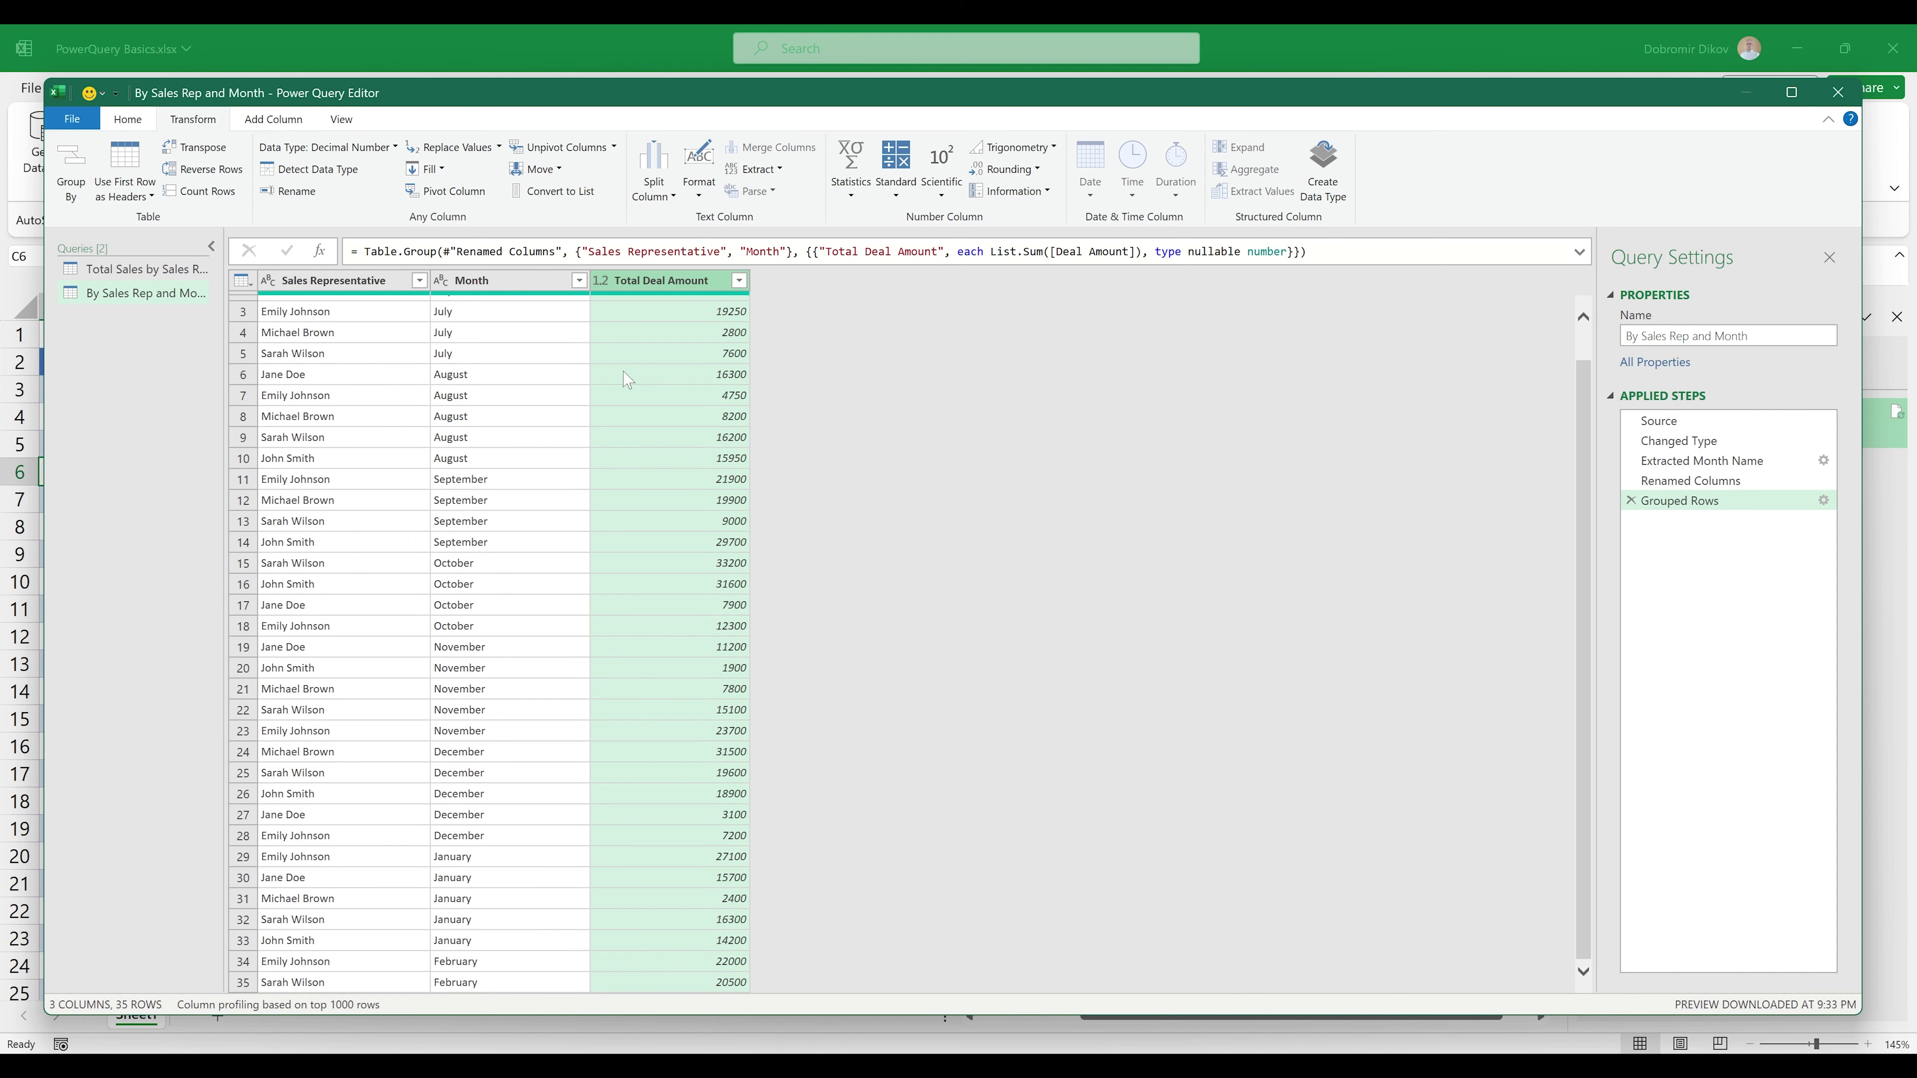
pyautogui.click(126, 119)
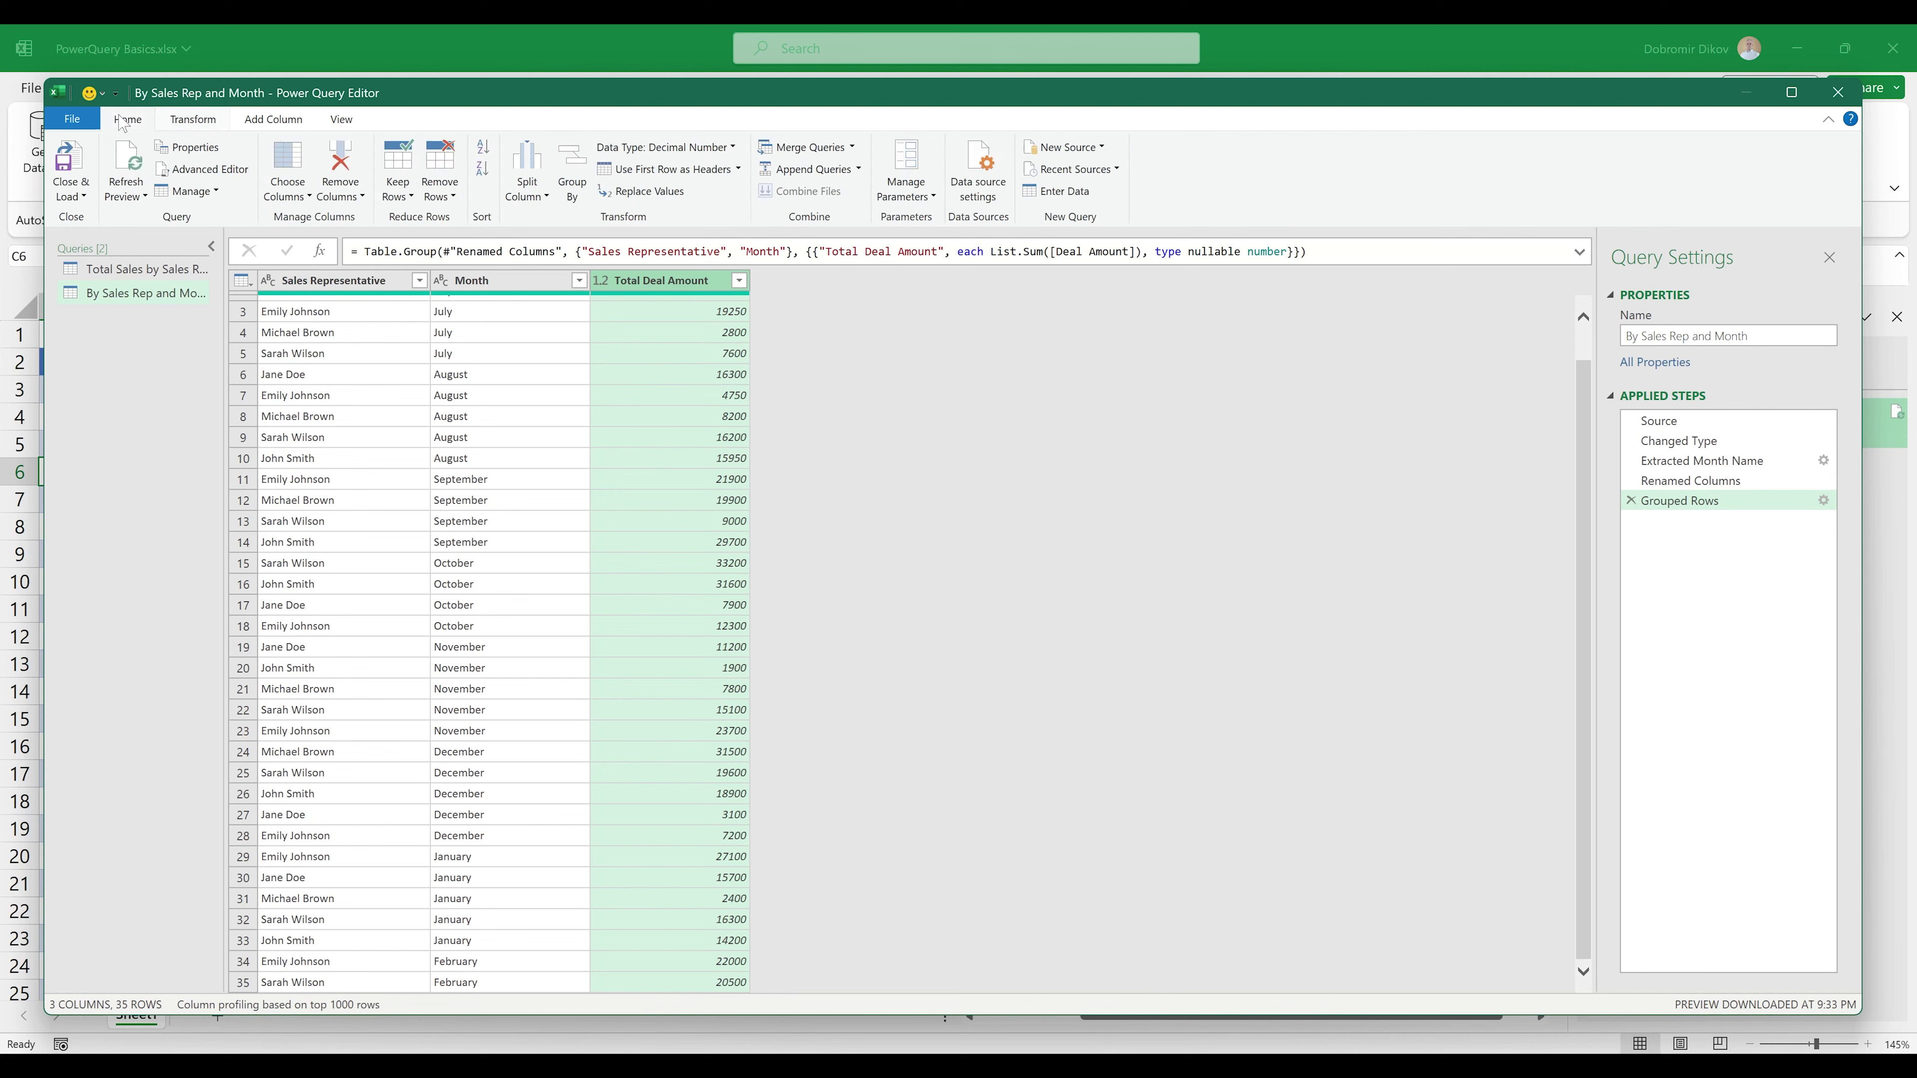
pyautogui.click(69, 198)
pyautogui.click(75, 243)
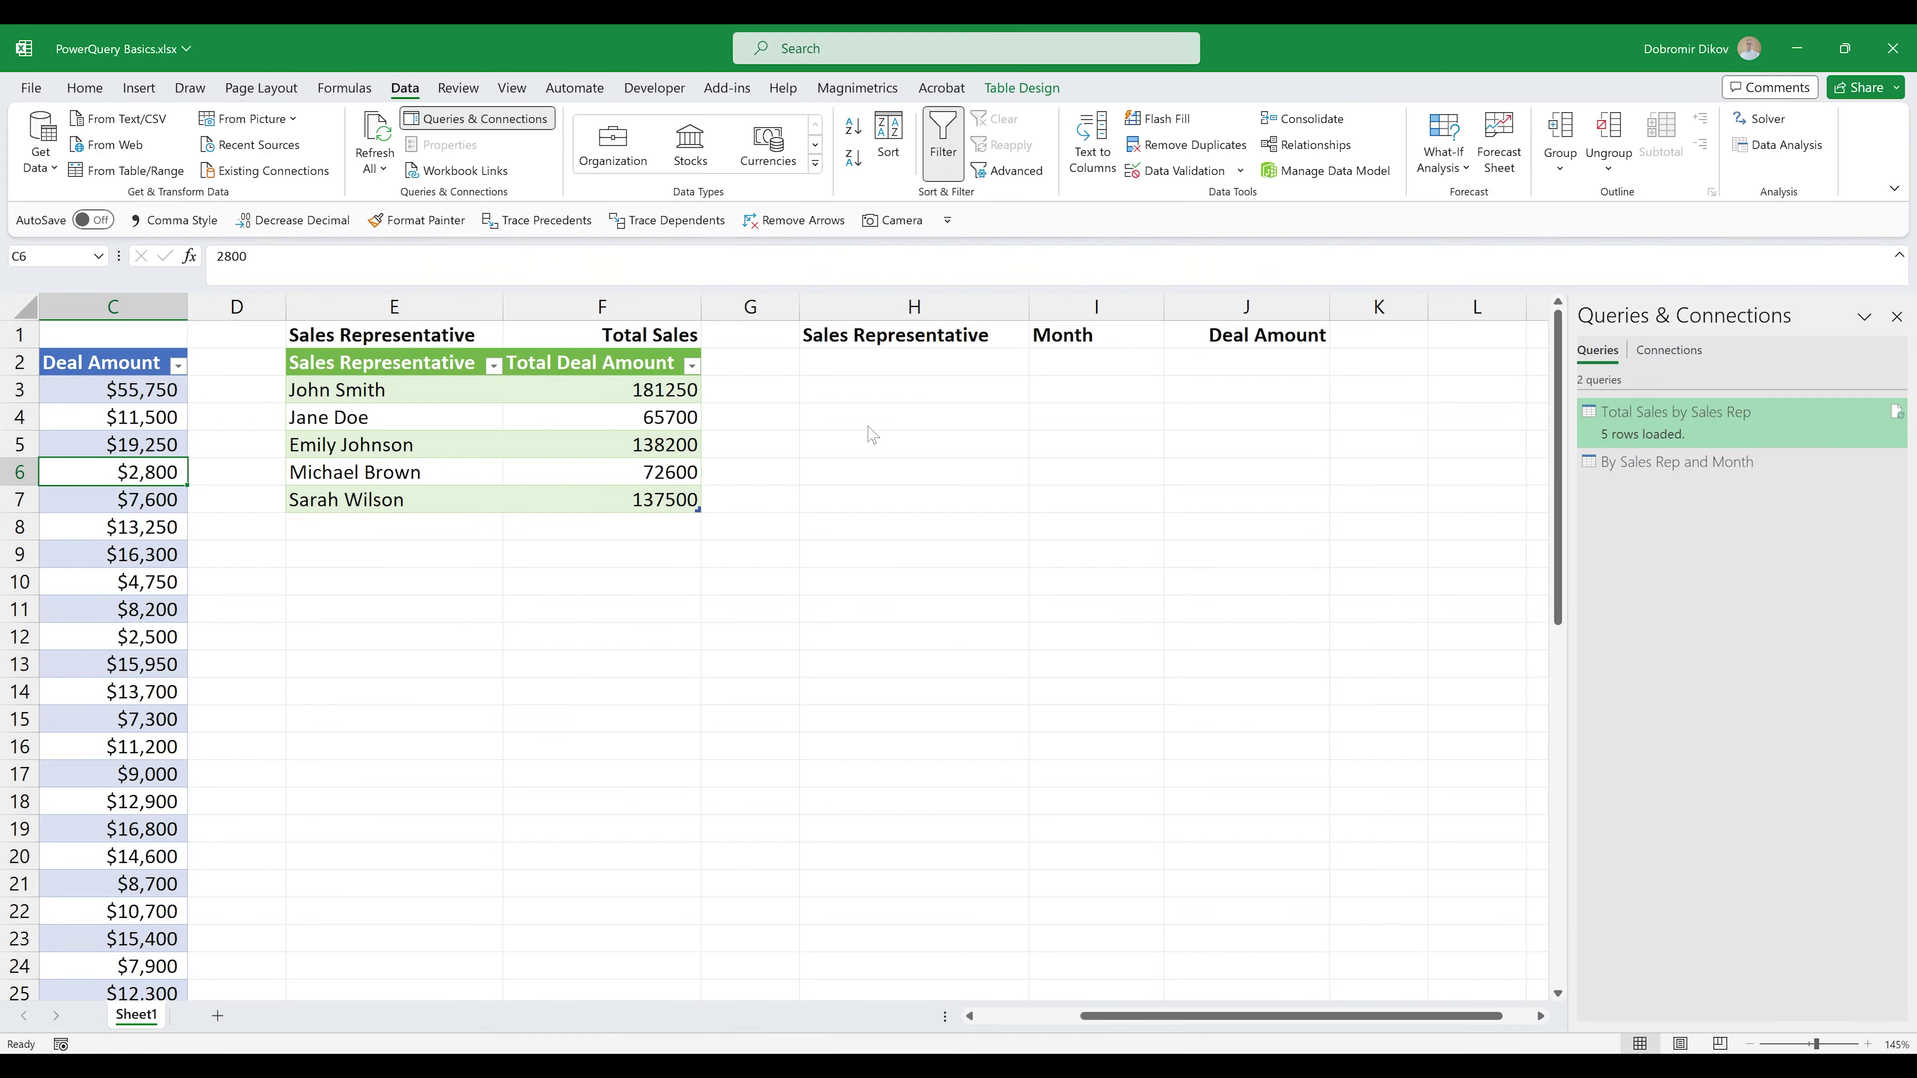
pyautogui.click(1201, 568)
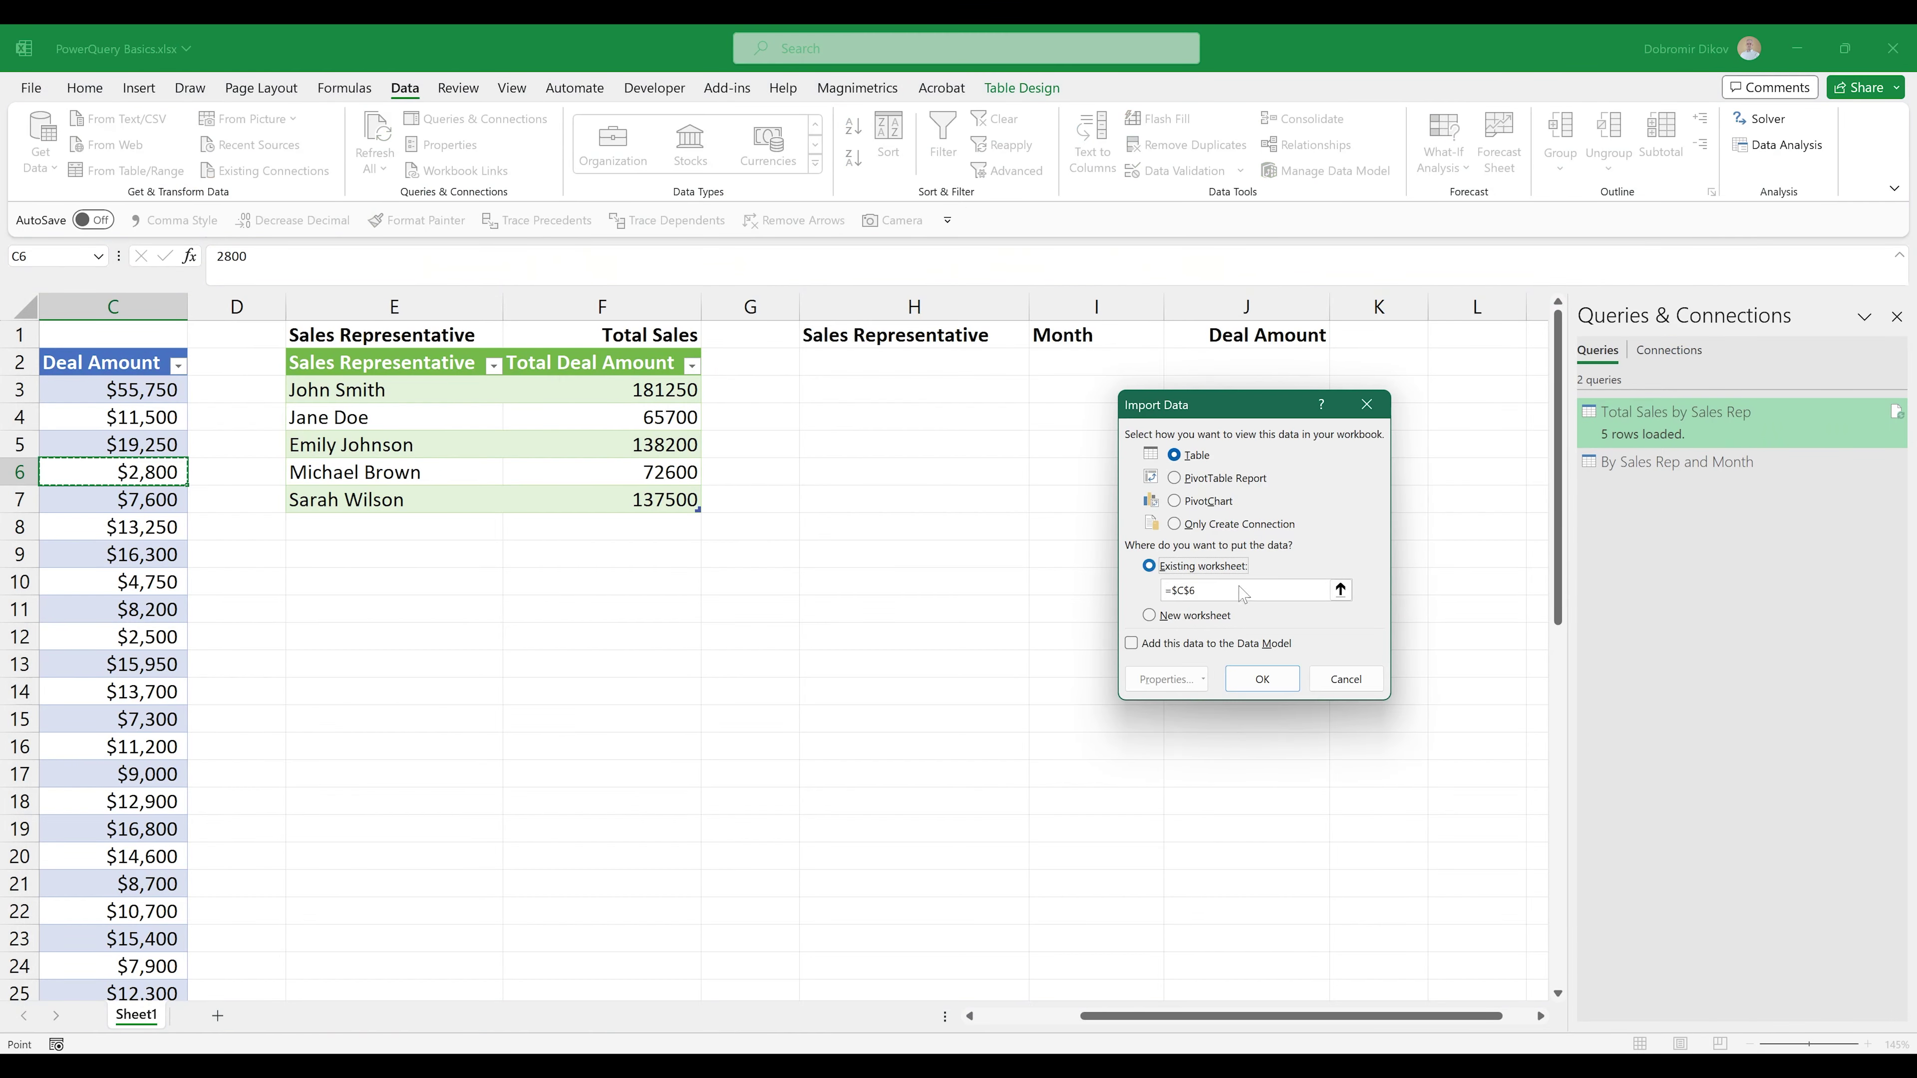
pyautogui.click(1340, 589)
pyautogui.click(881, 362)
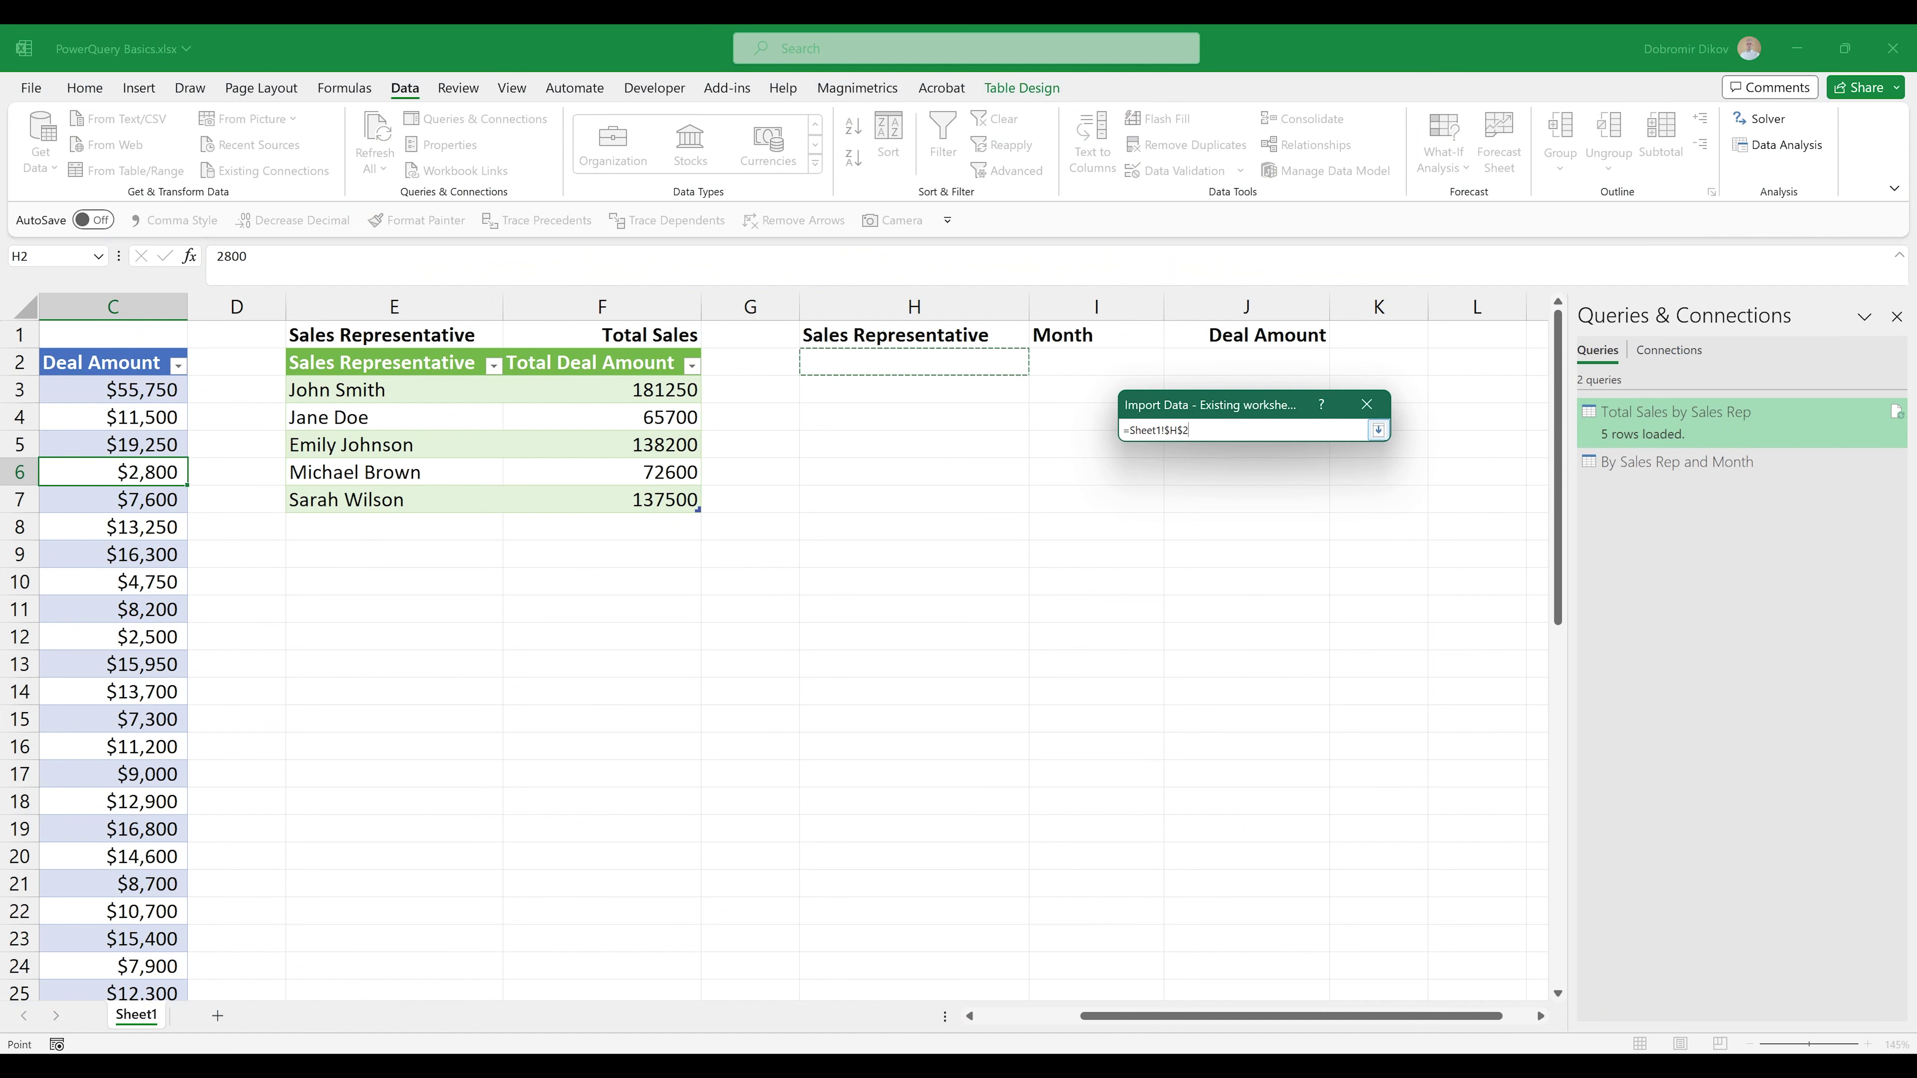
pyautogui.click(1378, 429)
pyautogui.click(1262, 682)
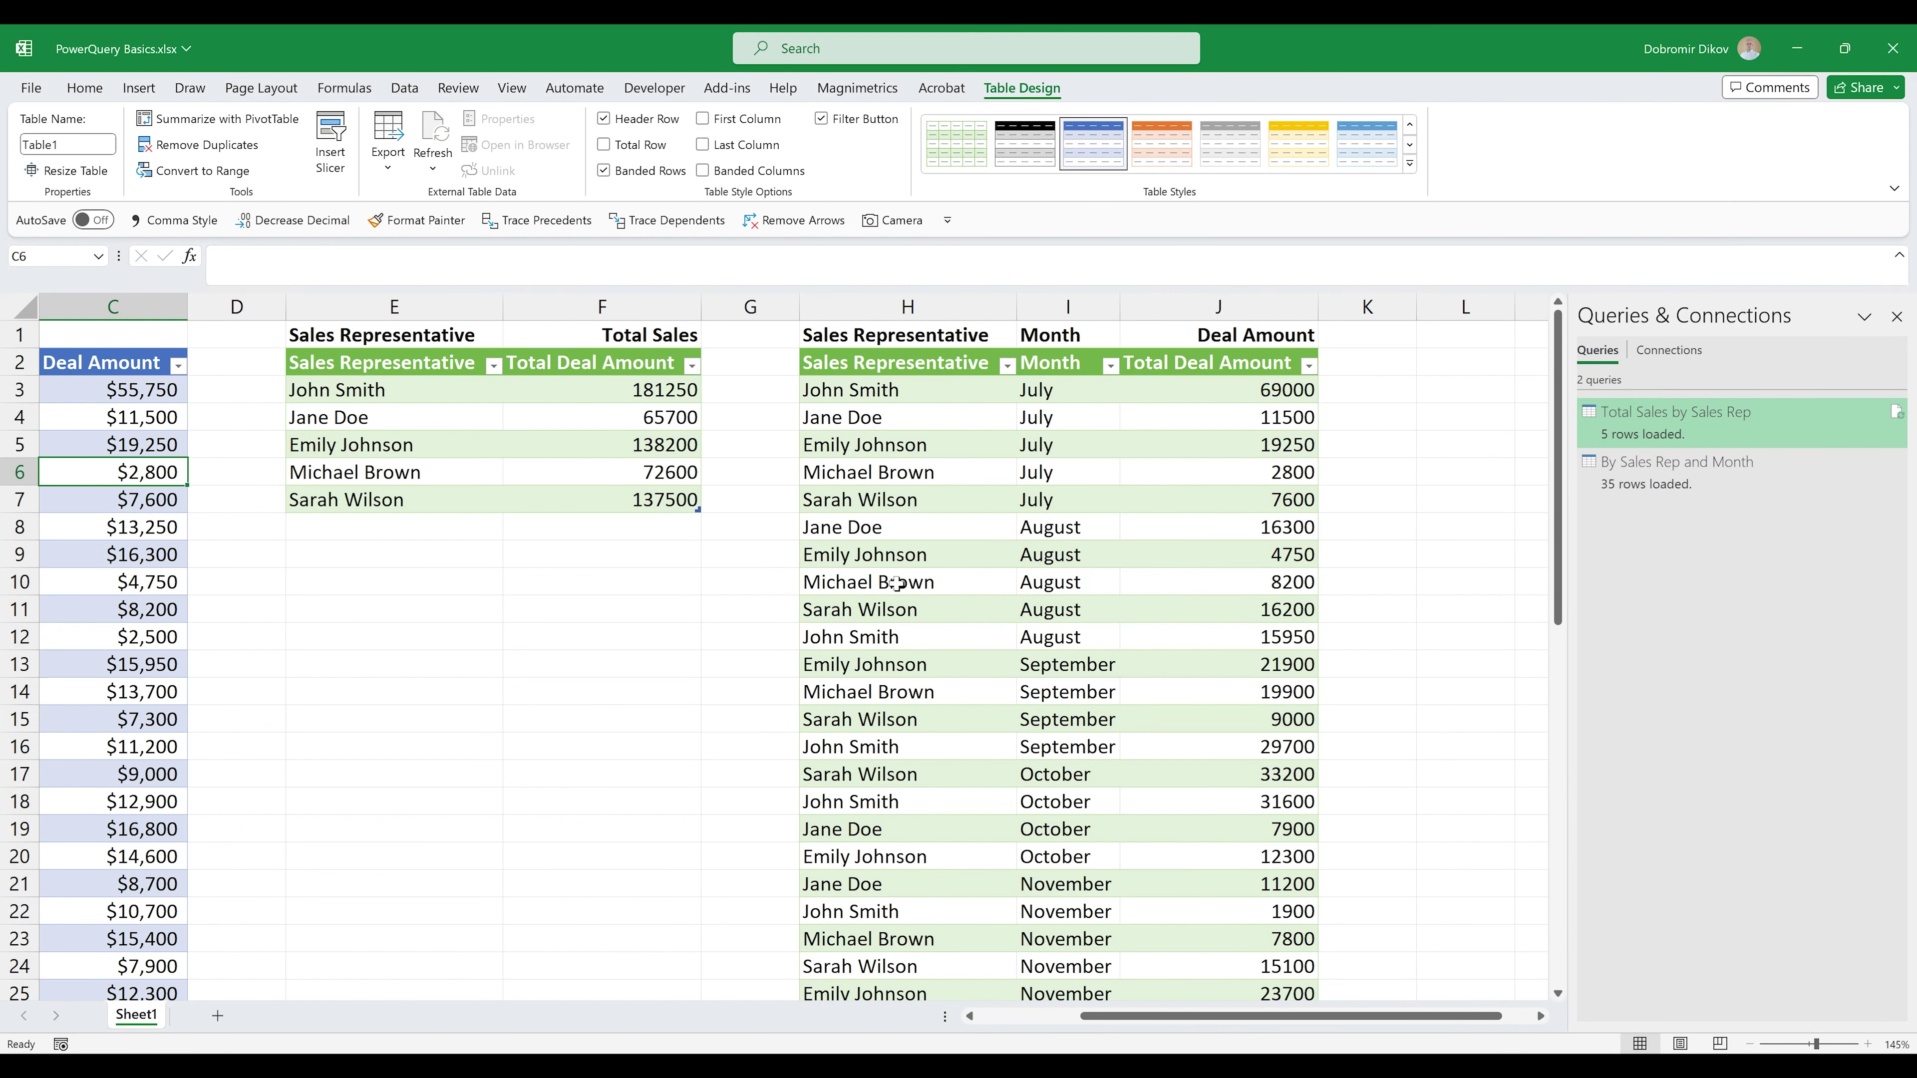
# Step: Examine the representatives, months and total deal amounts in the newly loaded table beside the source data
pyautogui.scroll(-2, 892, 648)
pyautogui.scroll(-3, 892, 648)
pyautogui.moveTo(896, 529); pyautogui.dragTo(905, 691)
pyautogui.moveTo(1034, 604); pyautogui.dragTo(1060, 724)
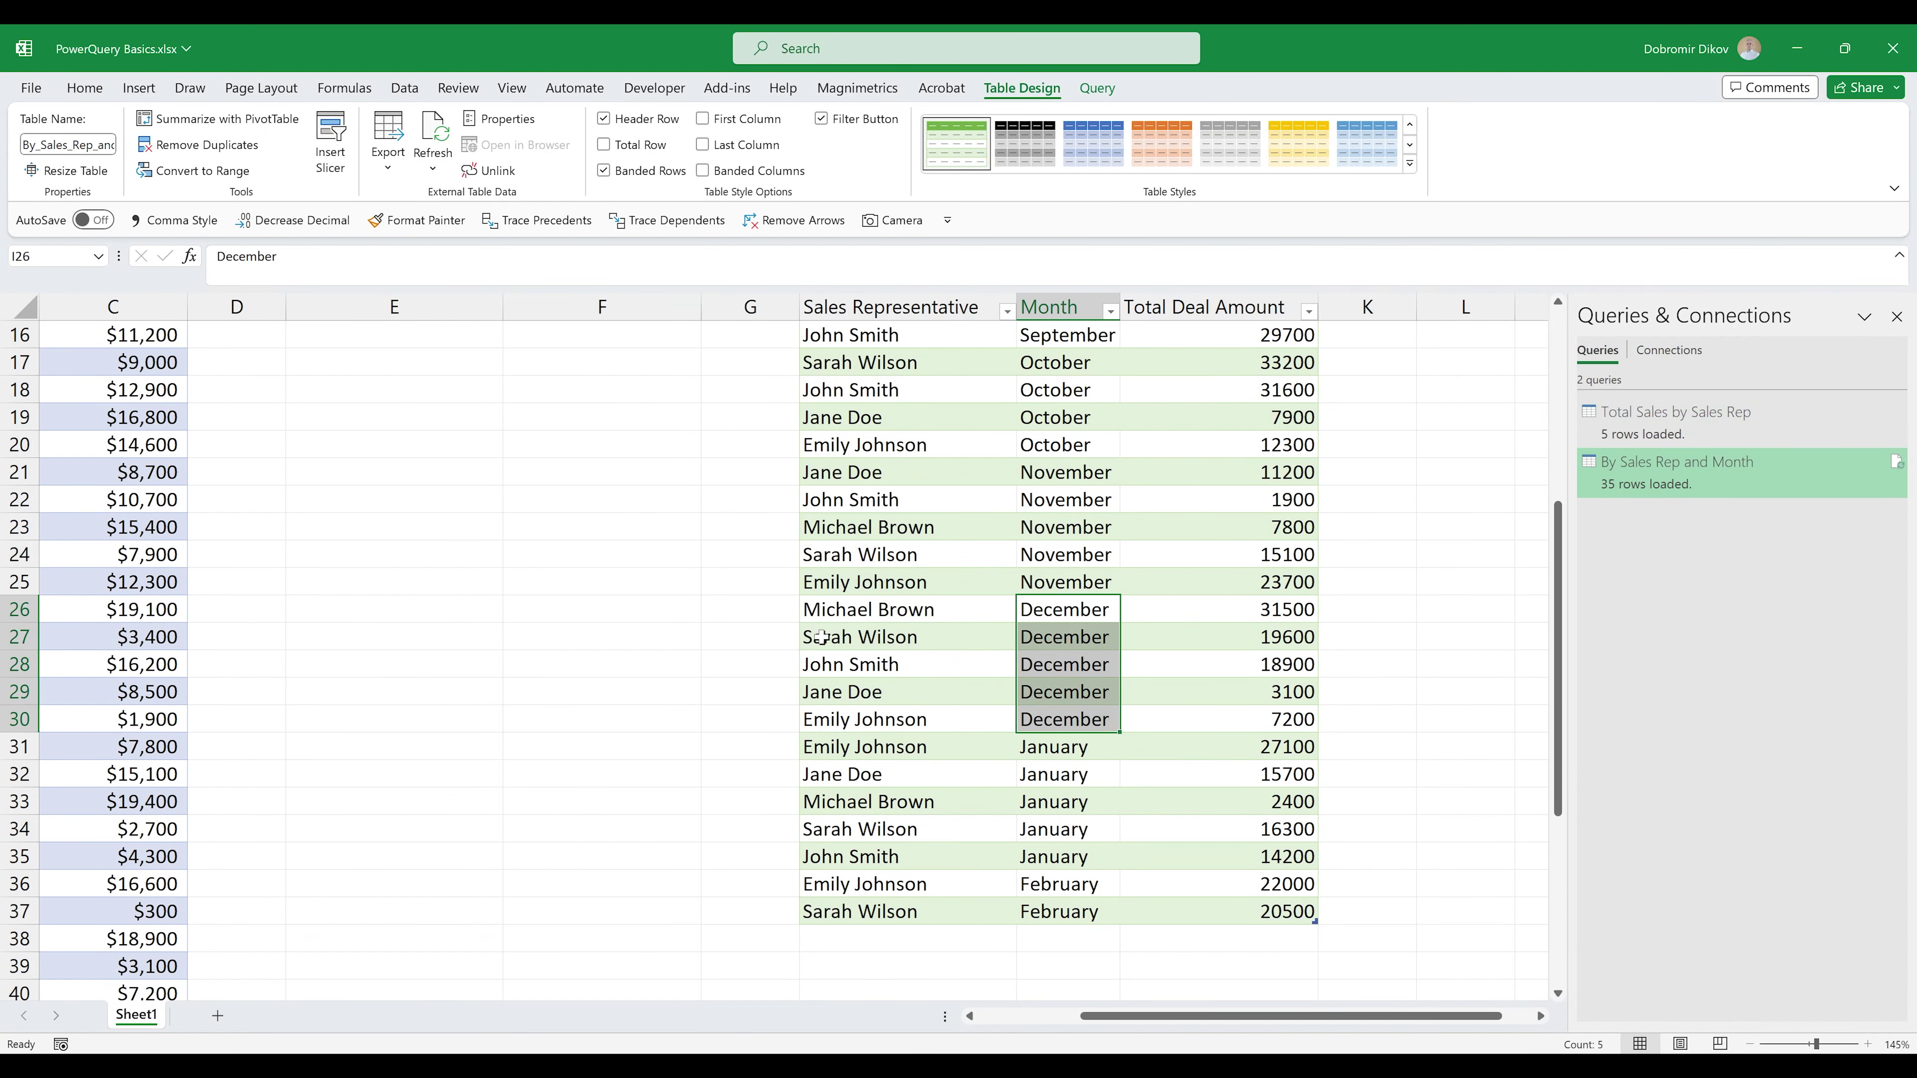
pyautogui.scroll(5, 1289, 638)
pyautogui.moveTo(1264, 393); pyautogui.dragTo(1248, 610)
pyautogui.click(1224, 737)
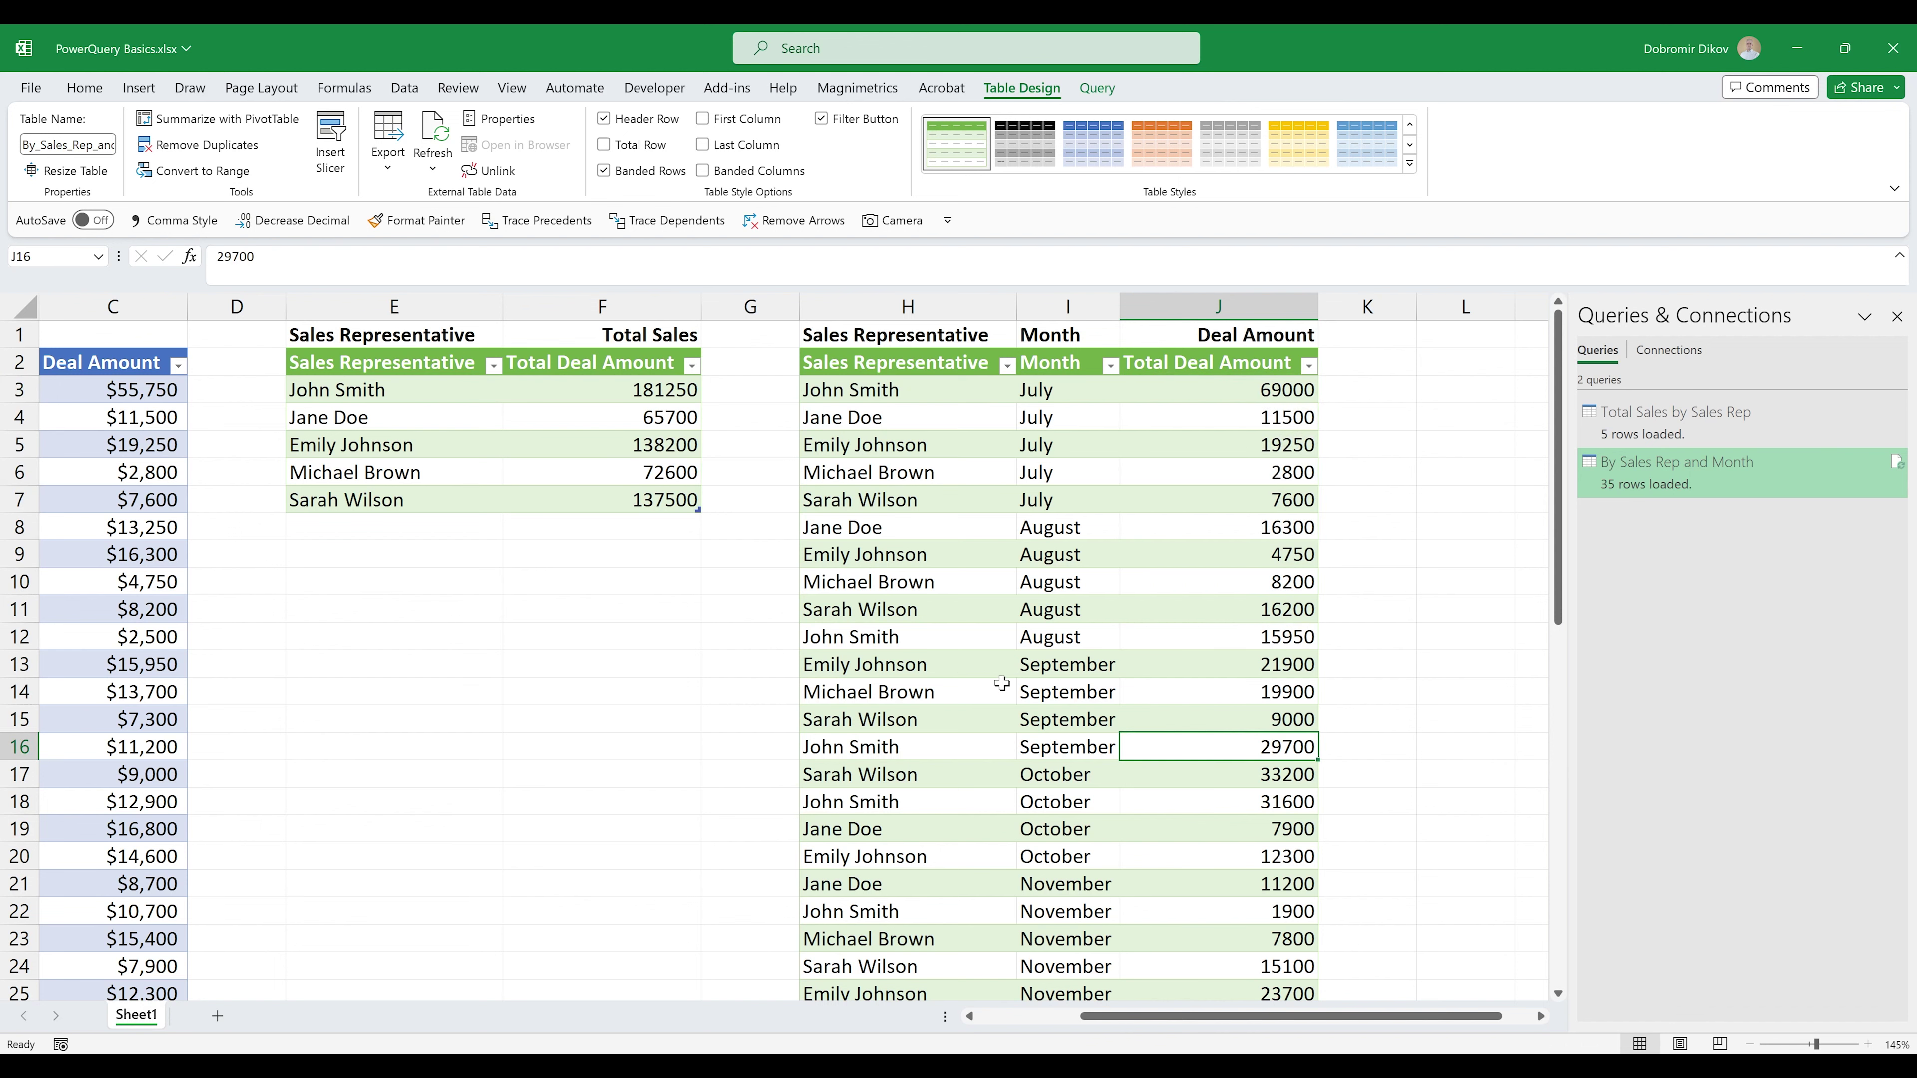
pyautogui.hscroll(-2, 714, 685)
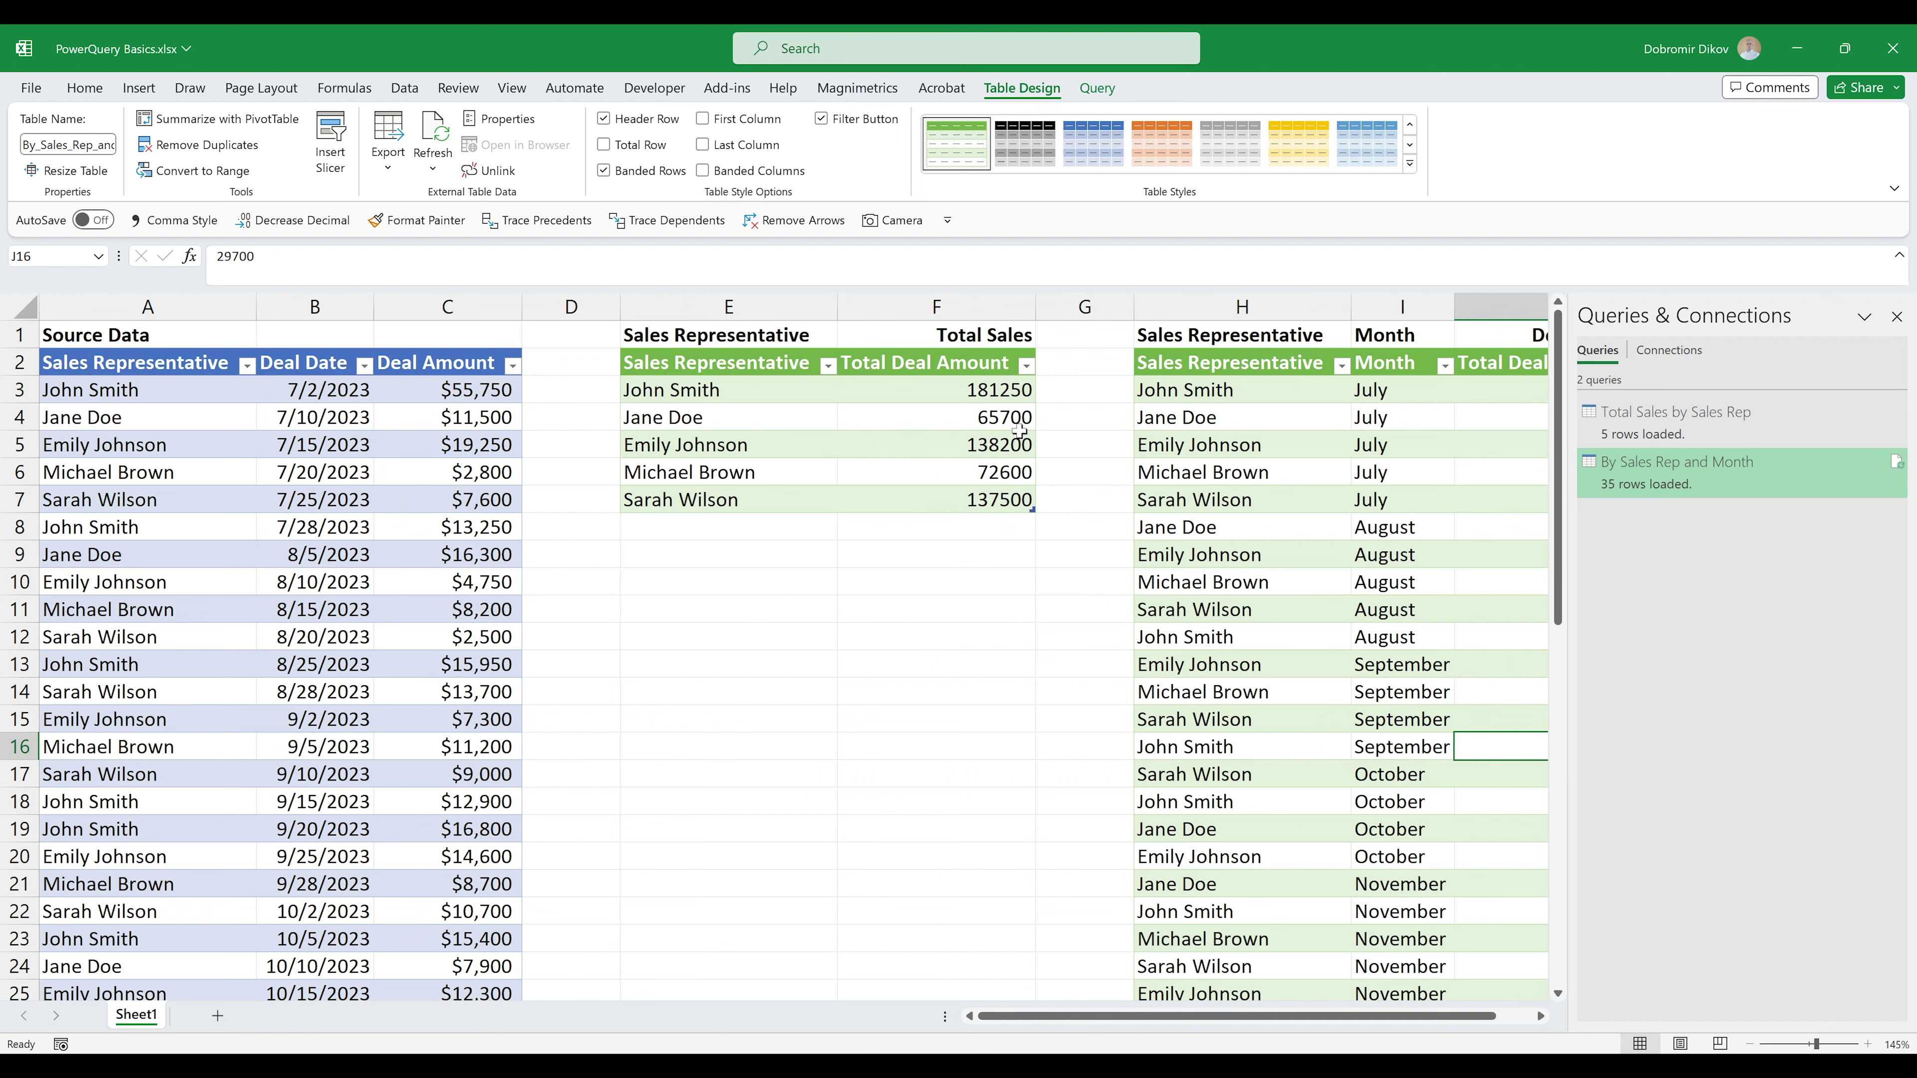
# Step: Review the data sources available for import: file, database, Azure, Power Platform and other sources
pyautogui.click(404, 87)
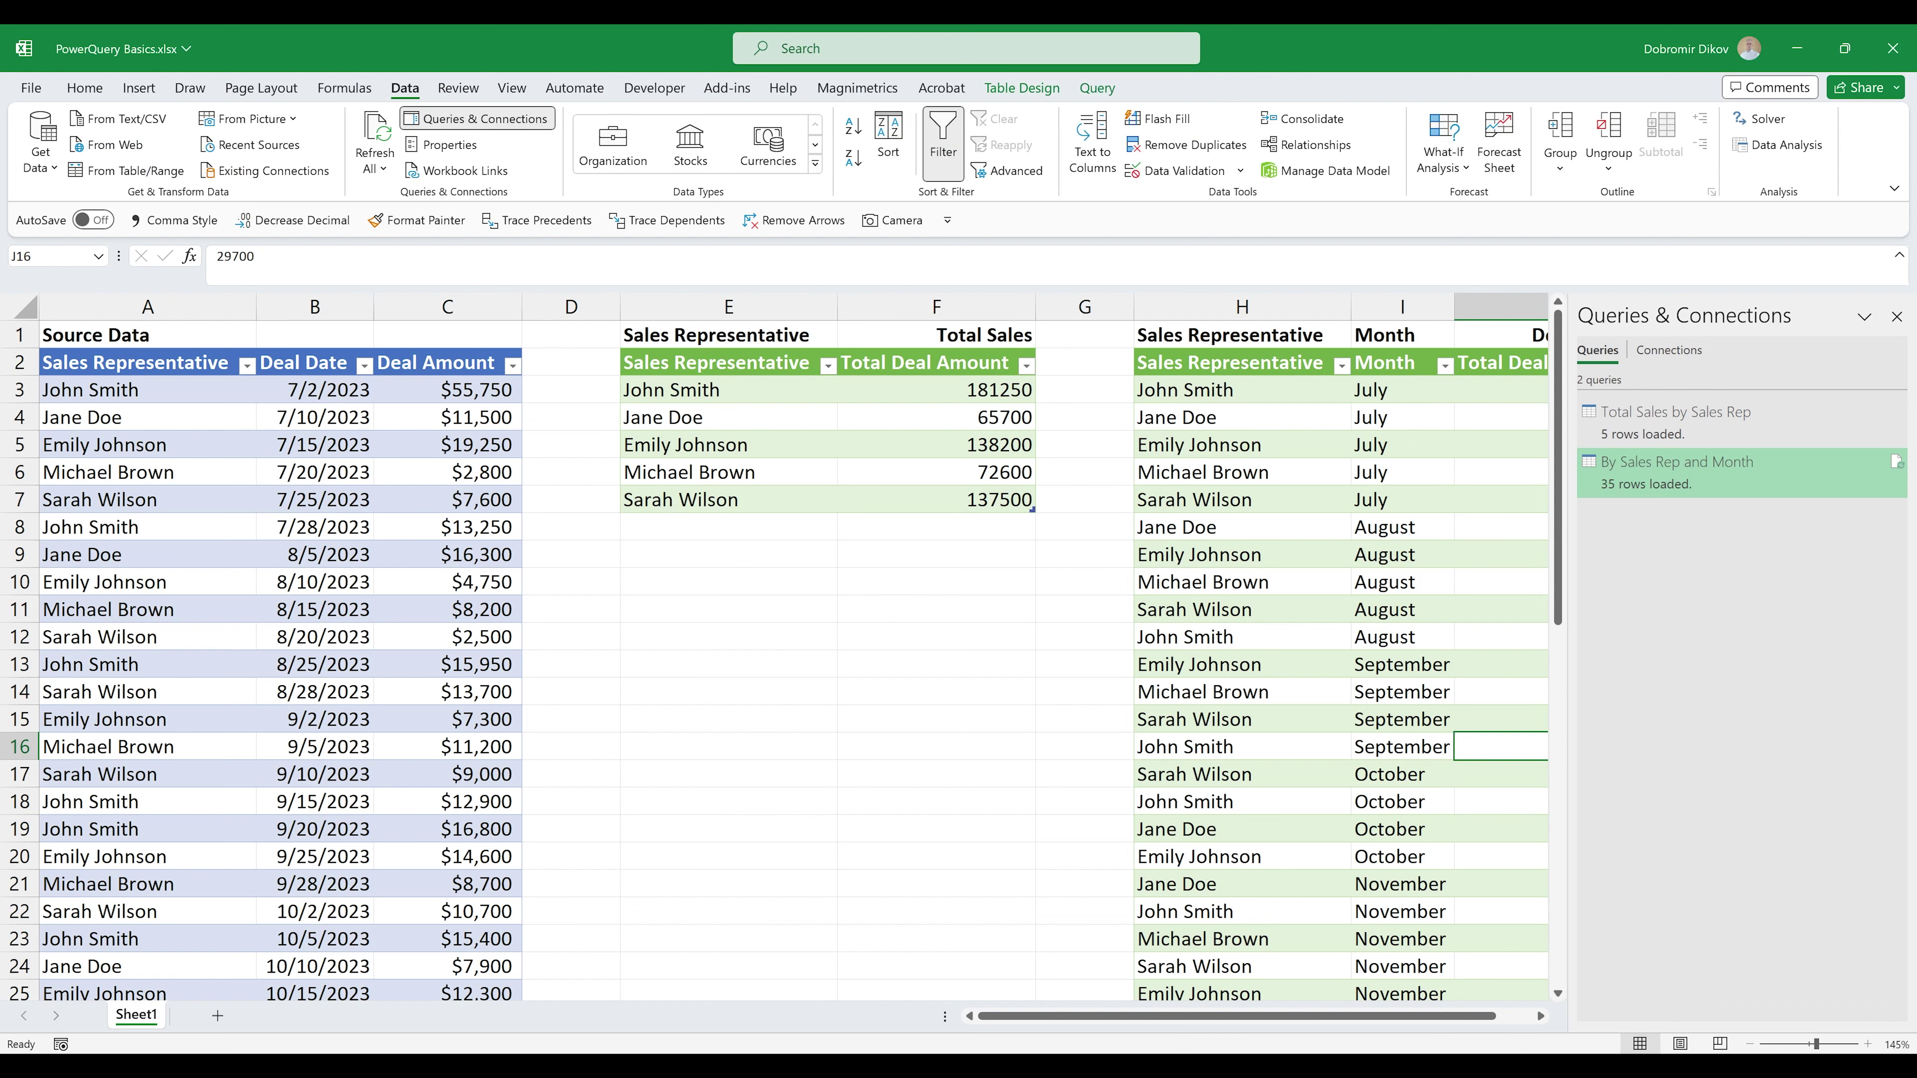
pyautogui.click(53, 166)
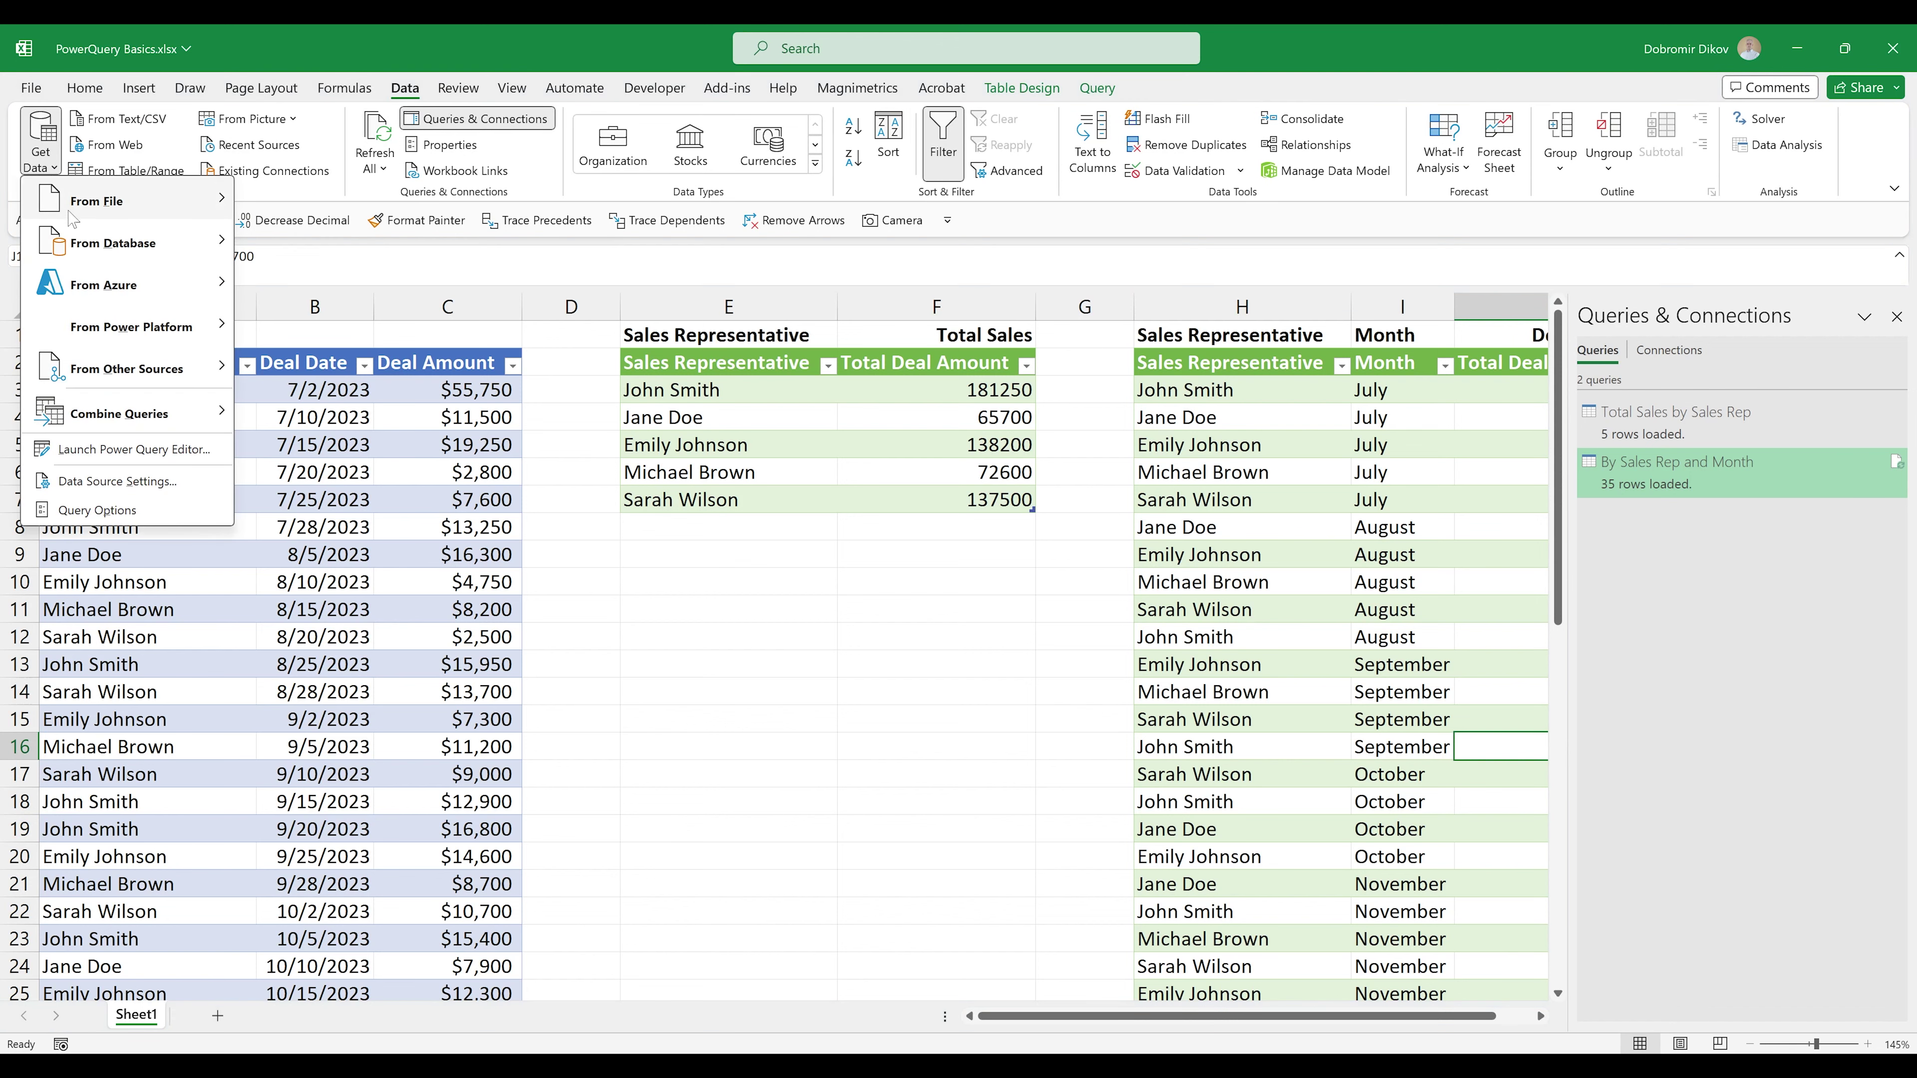
pyautogui.moveTo(86, 215)
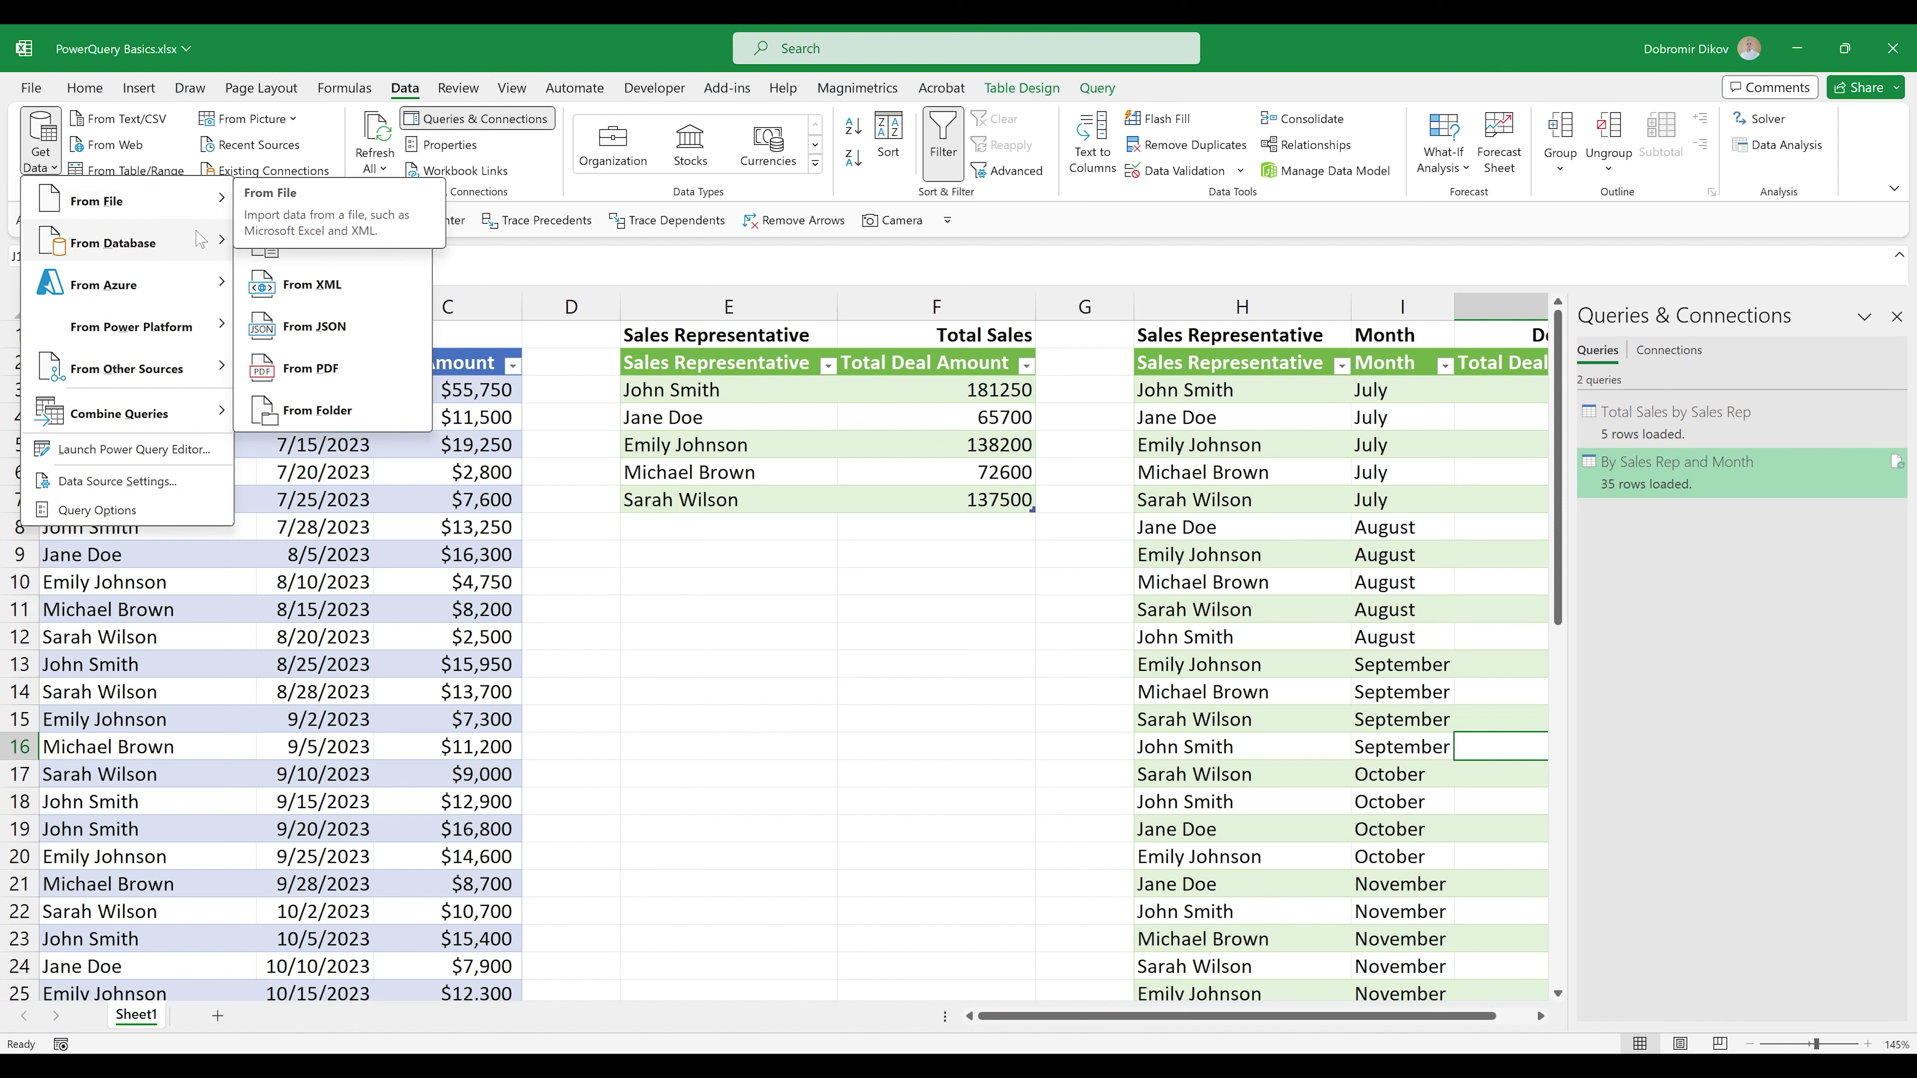
pyautogui.moveTo(104, 260)
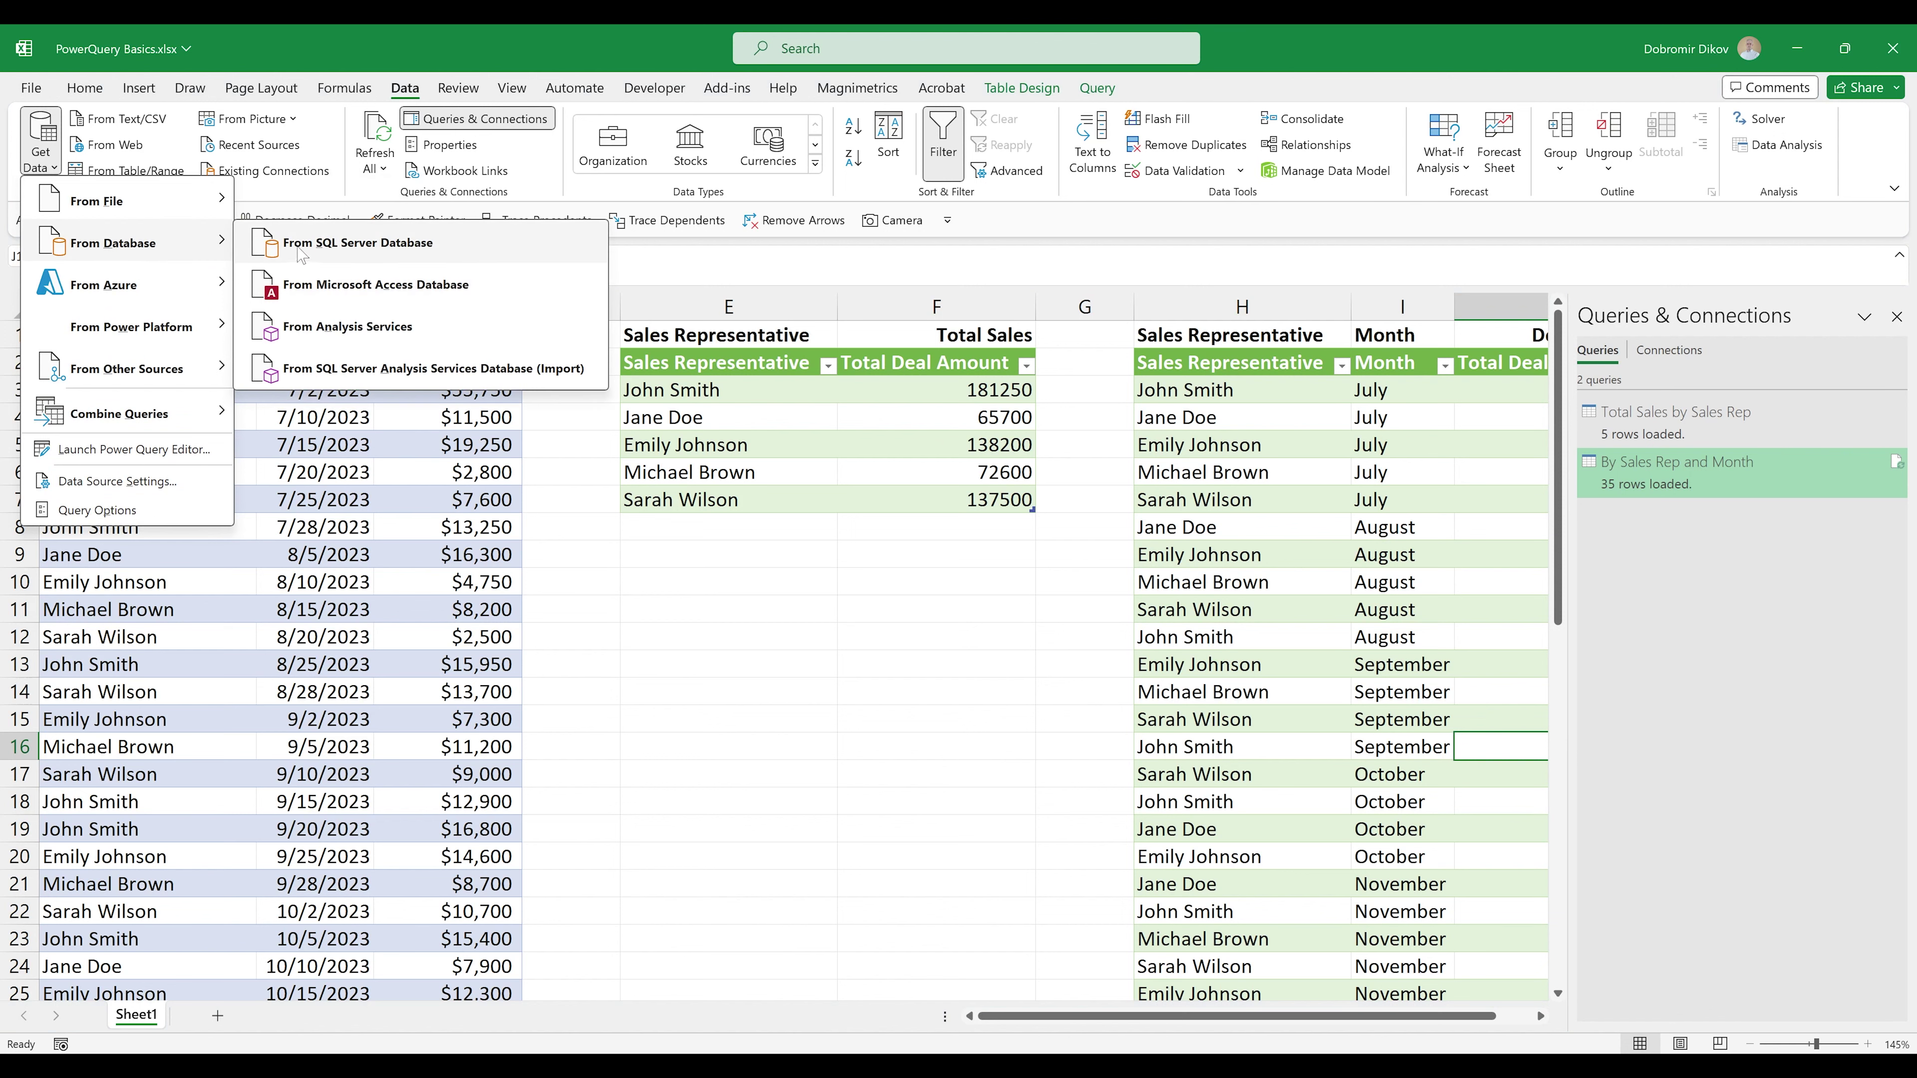
pyautogui.moveTo(154, 300)
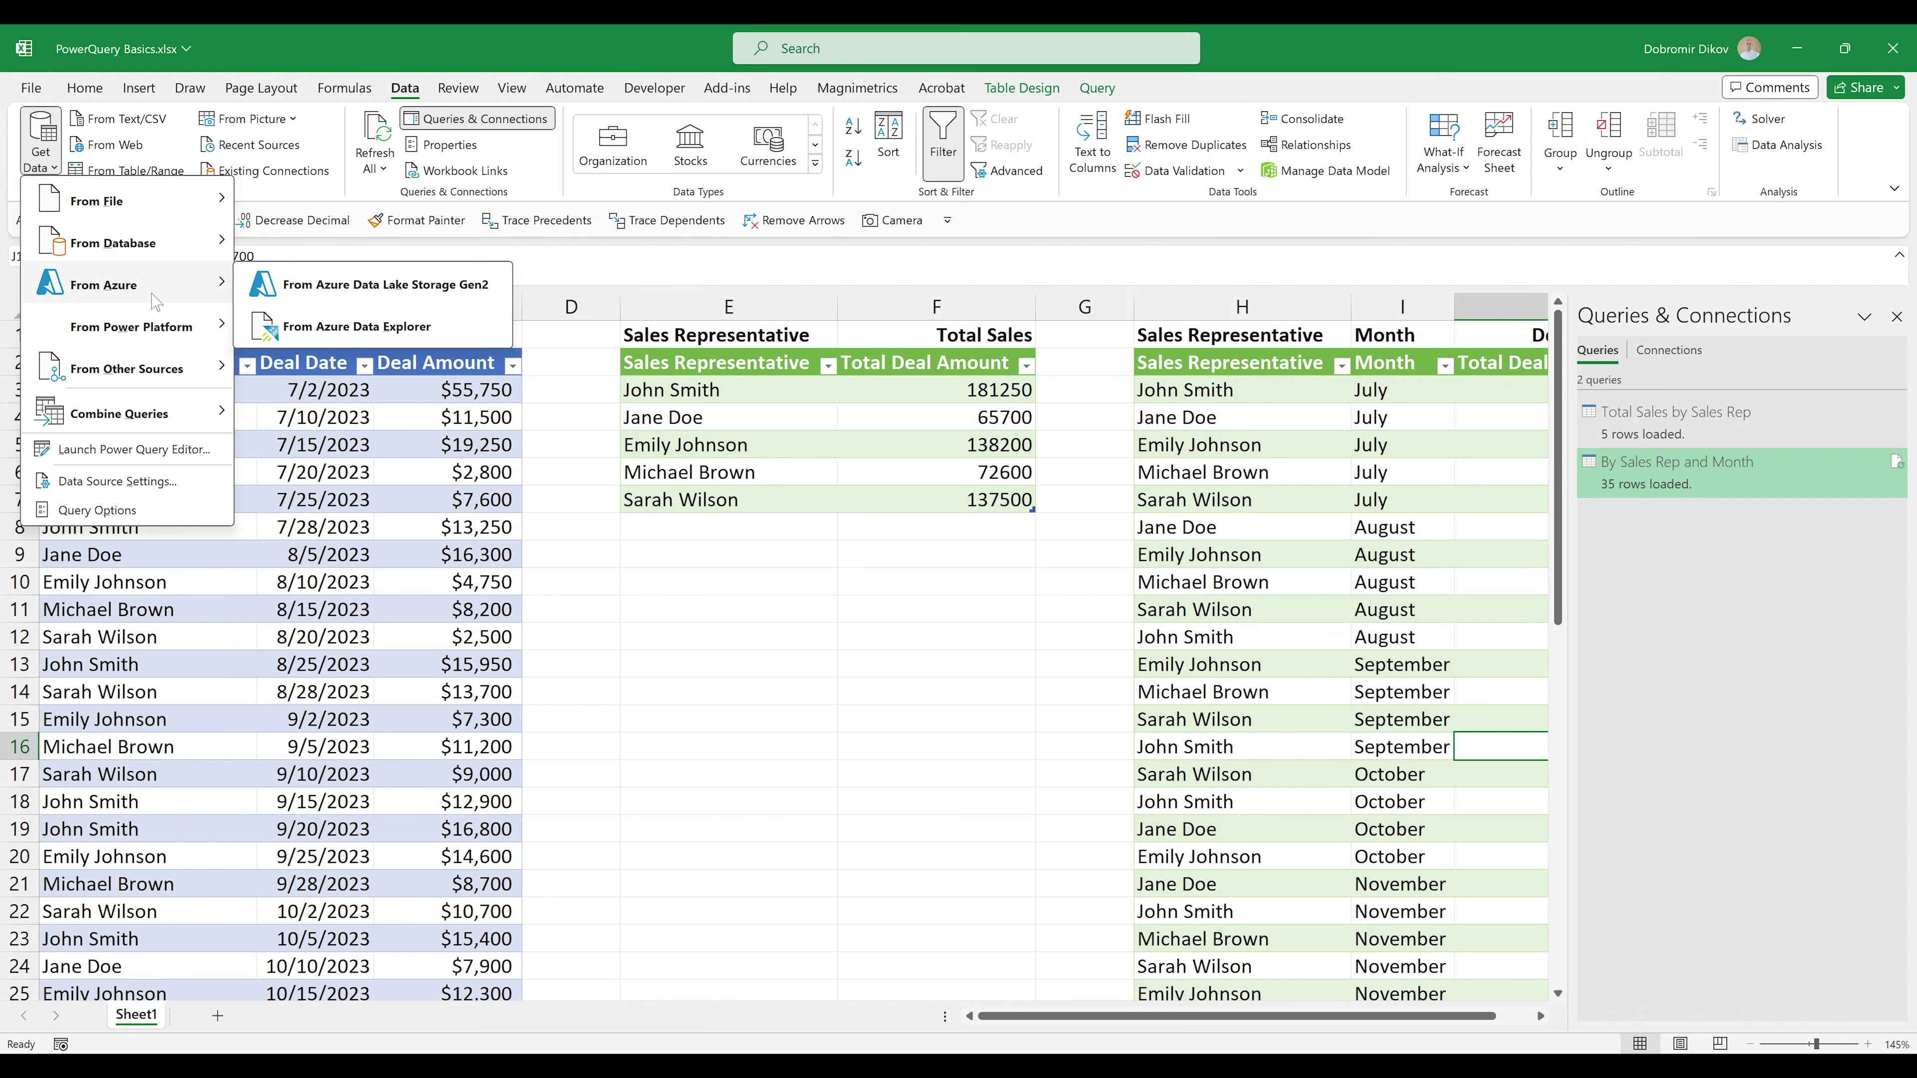
pyautogui.moveTo(180, 336)
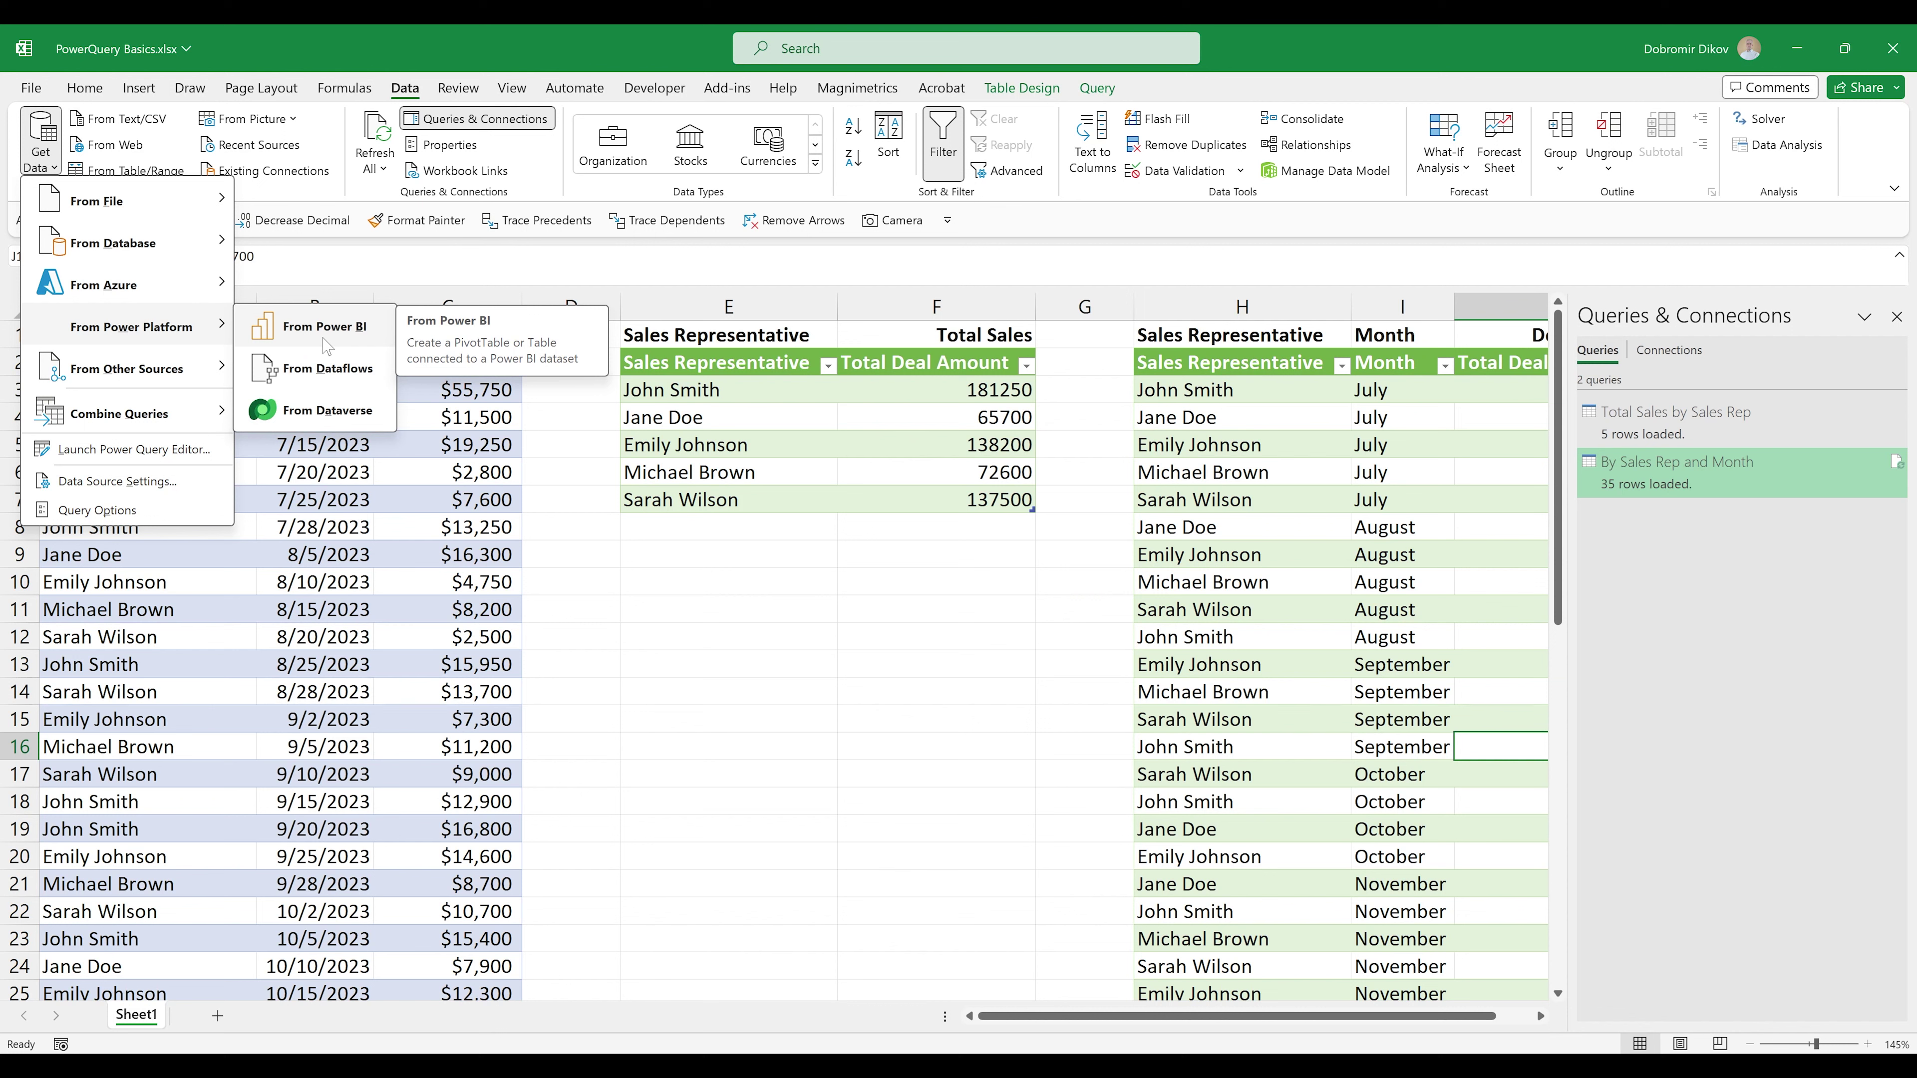
pyautogui.moveTo(149, 378)
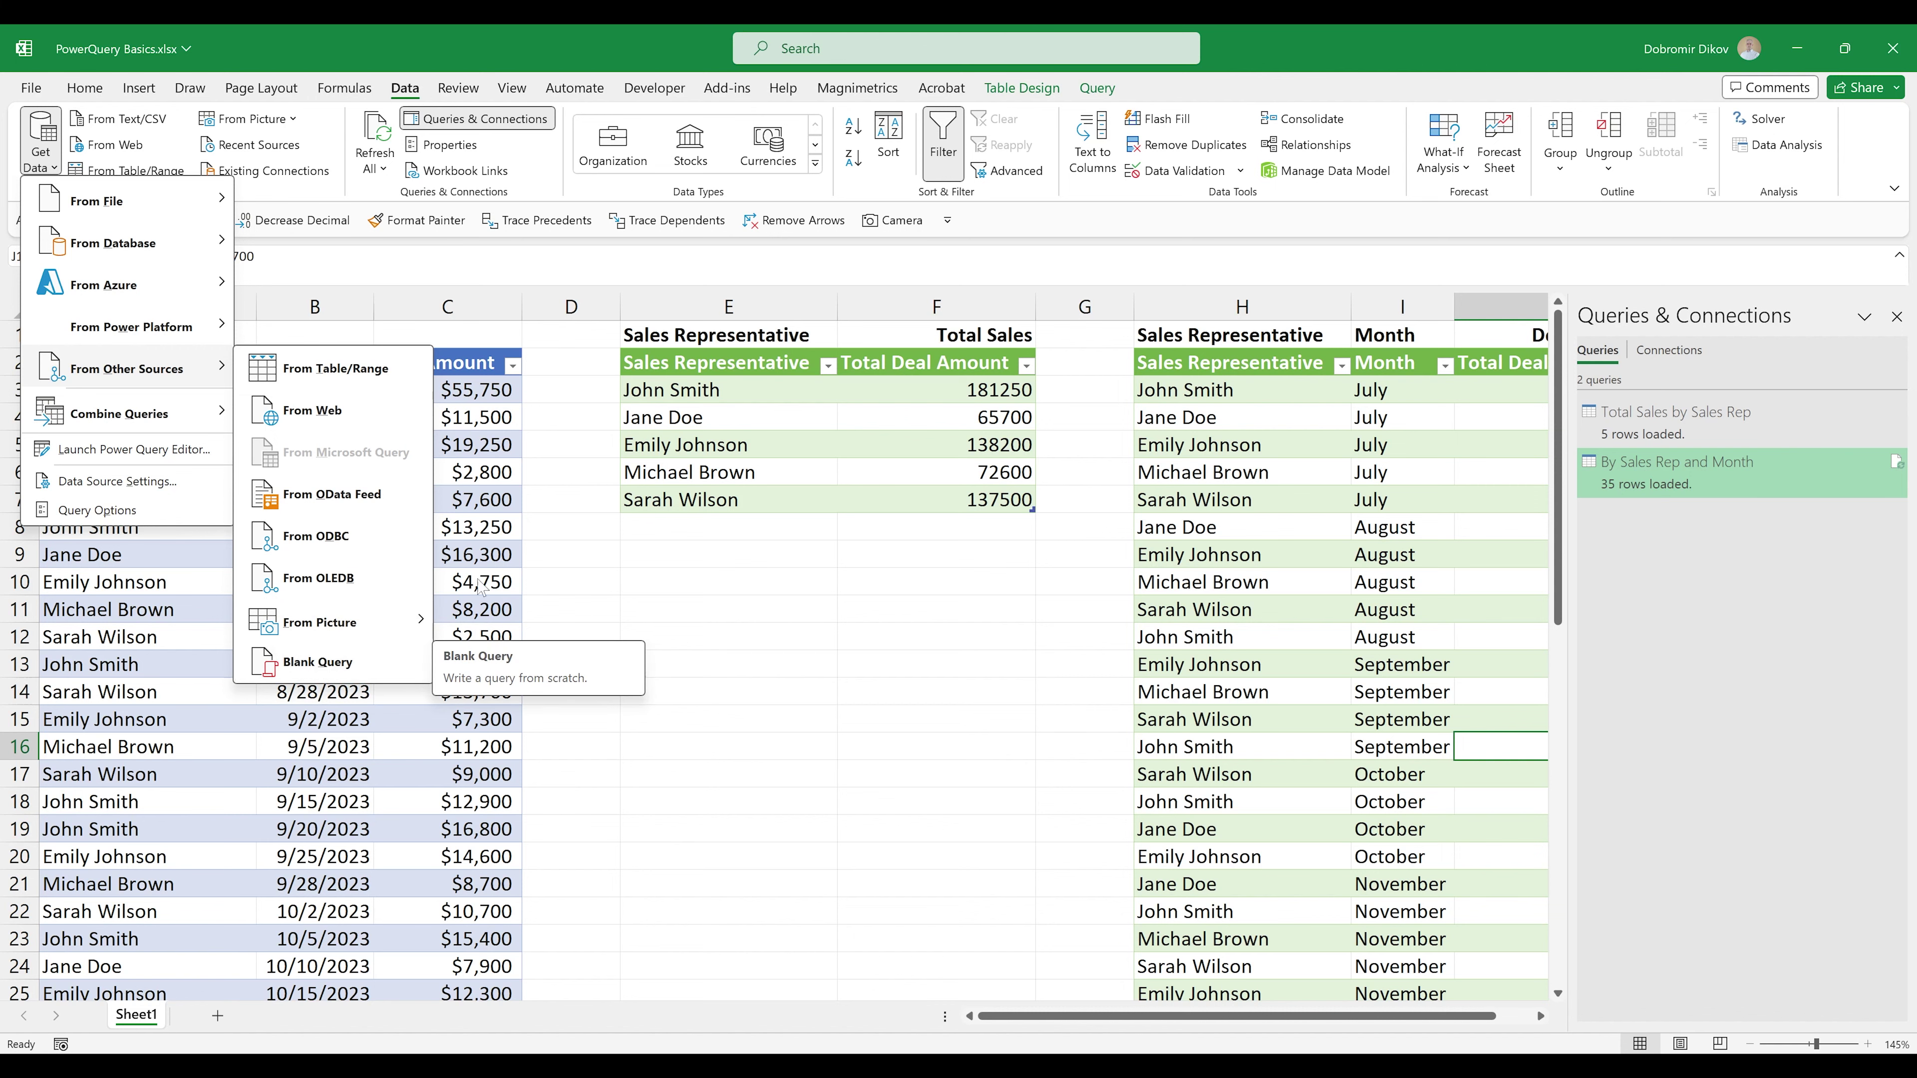
# Step: Reopen the By Sales Rep and Month query, review its Renamed Columns and Extracted Month Name steps, and close the editor
pyautogui.click(1711, 472)
pyautogui.doubleClick(1710, 472)
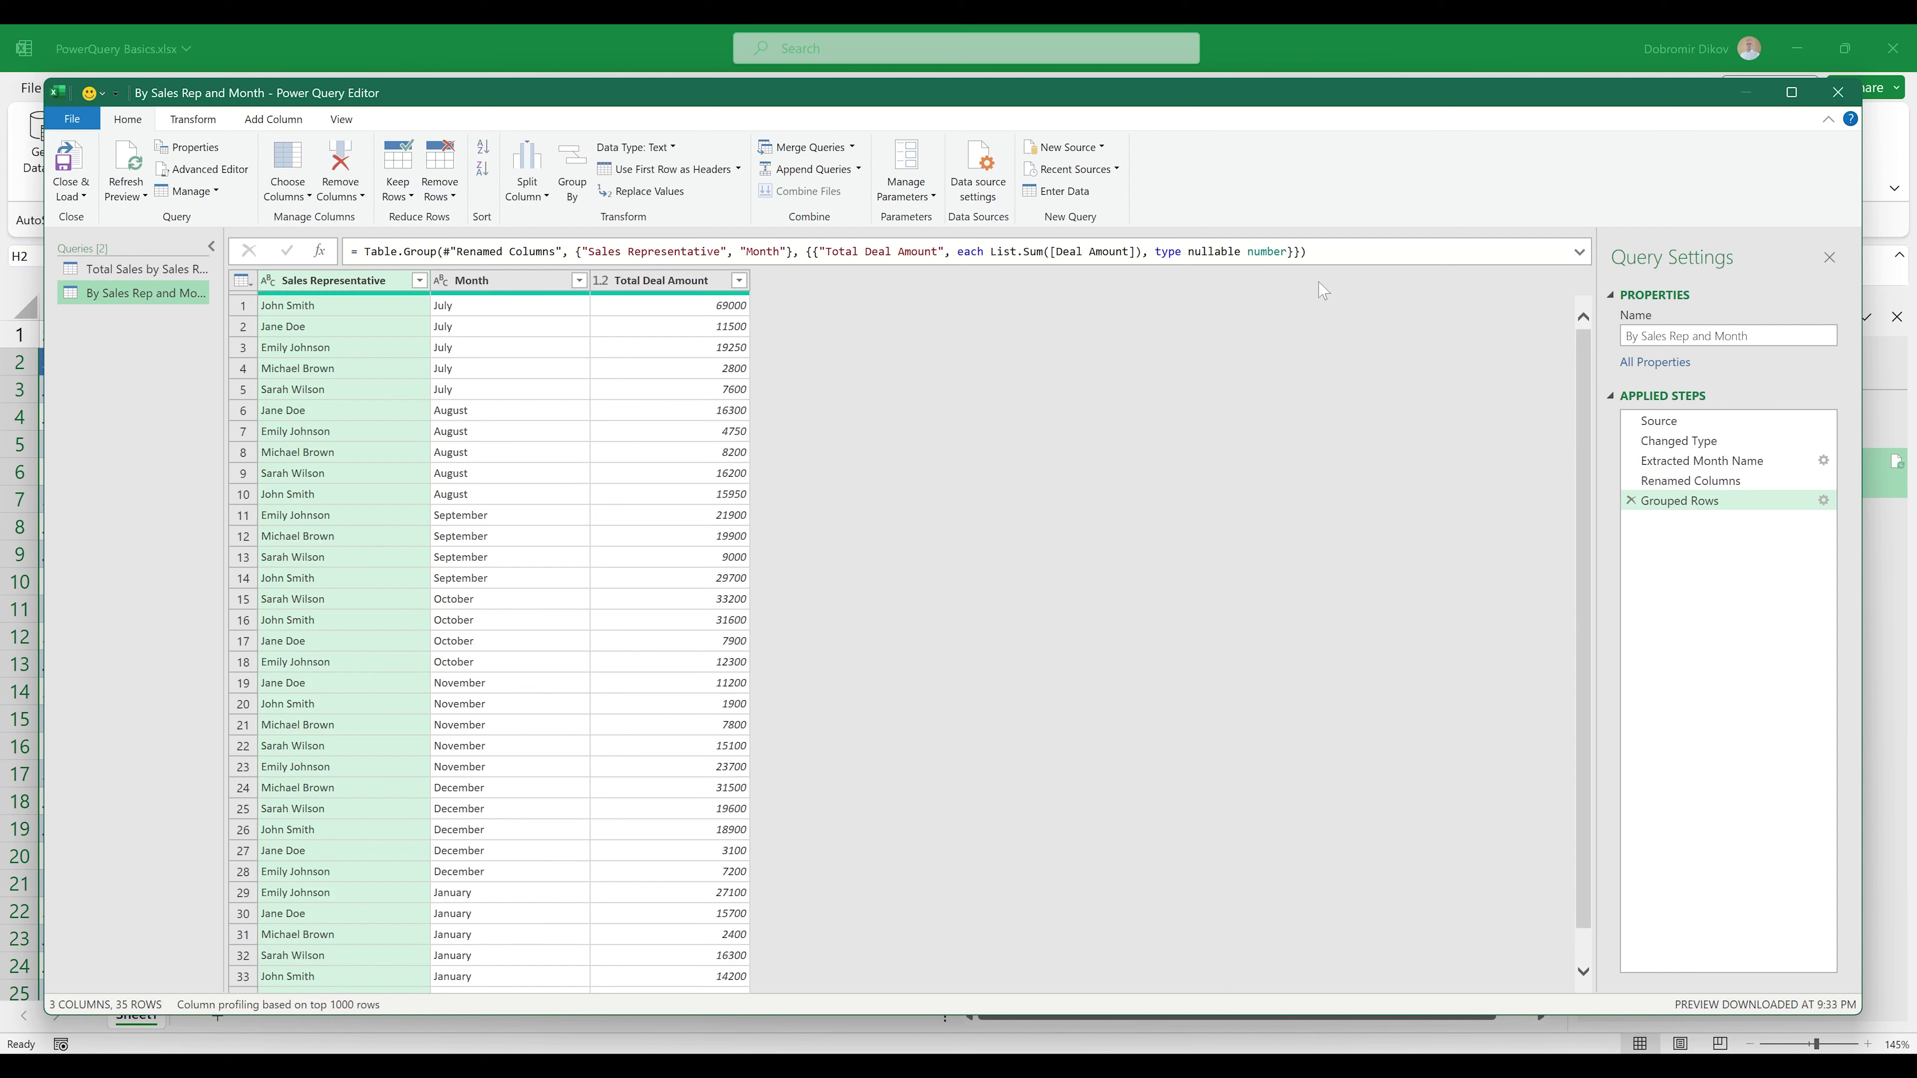
pyautogui.click(1690, 482)
pyautogui.click(1702, 460)
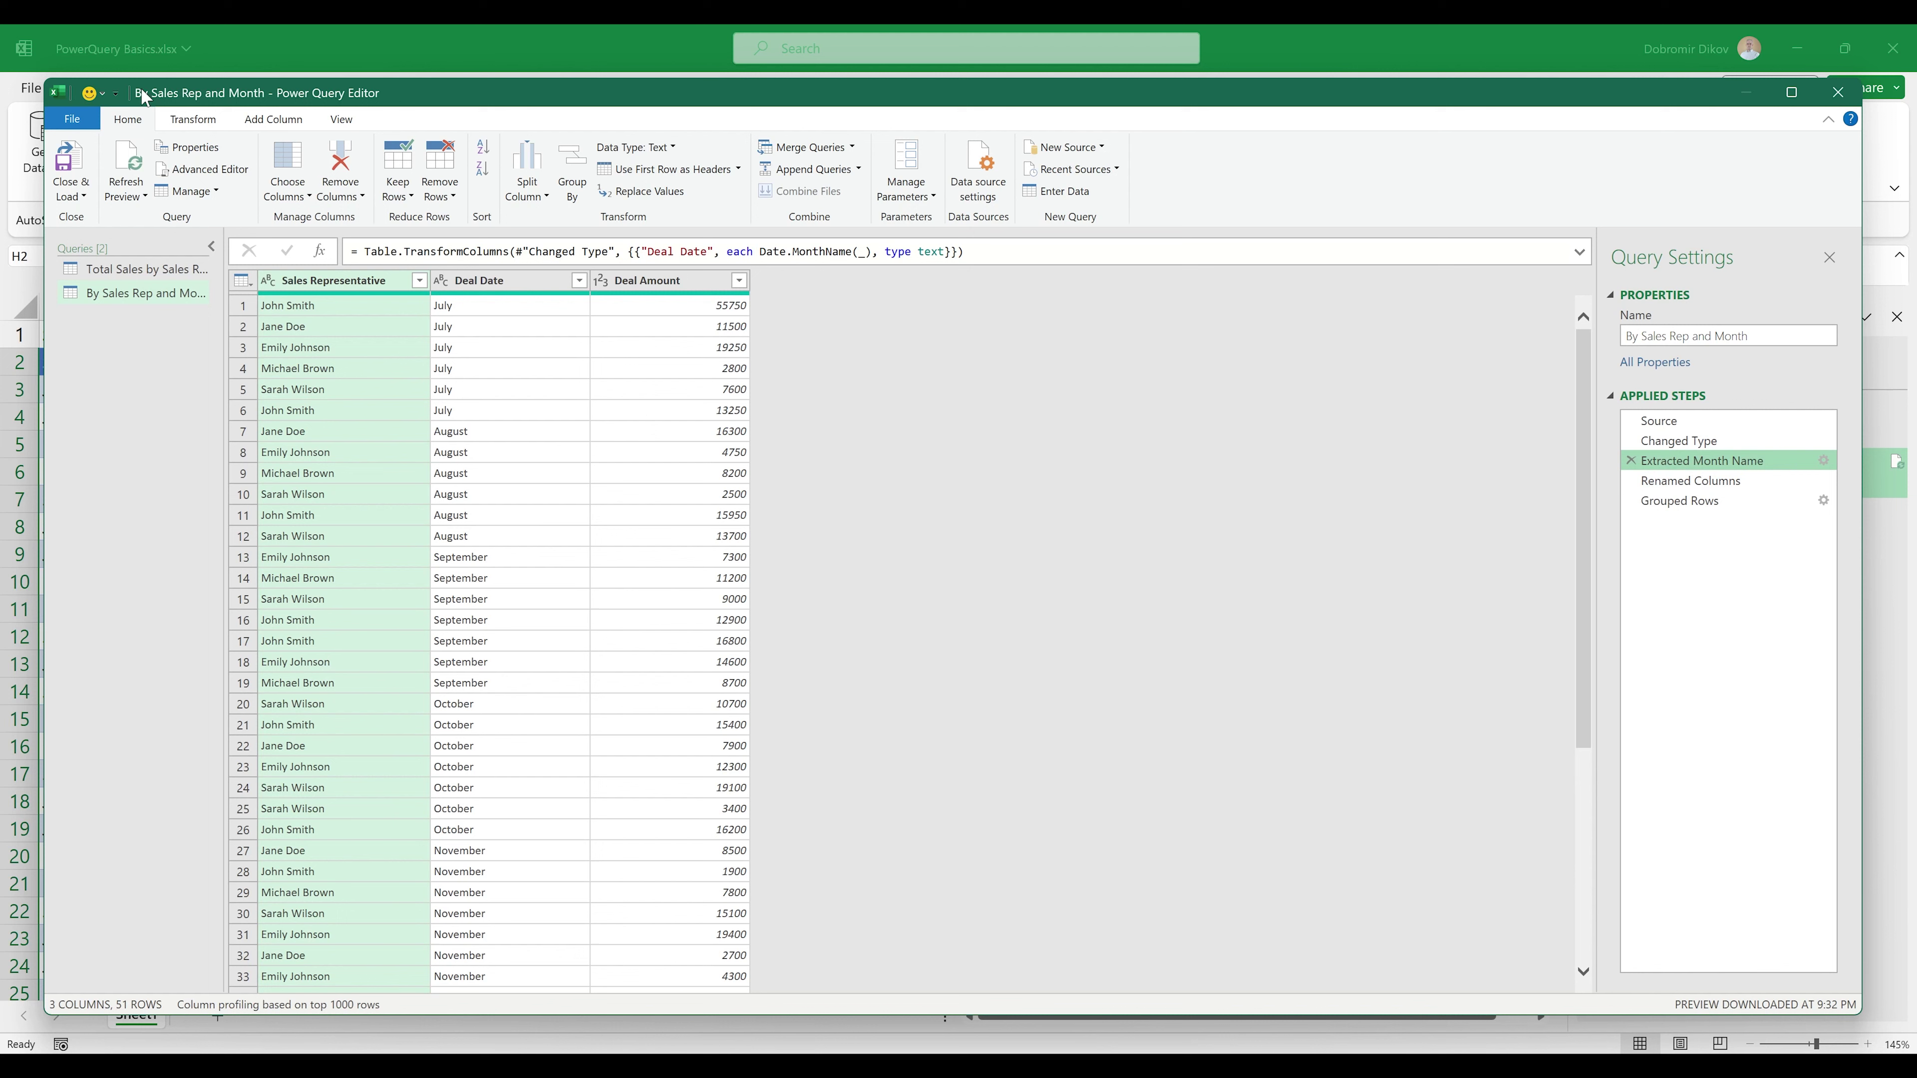
pyautogui.click(193, 119)
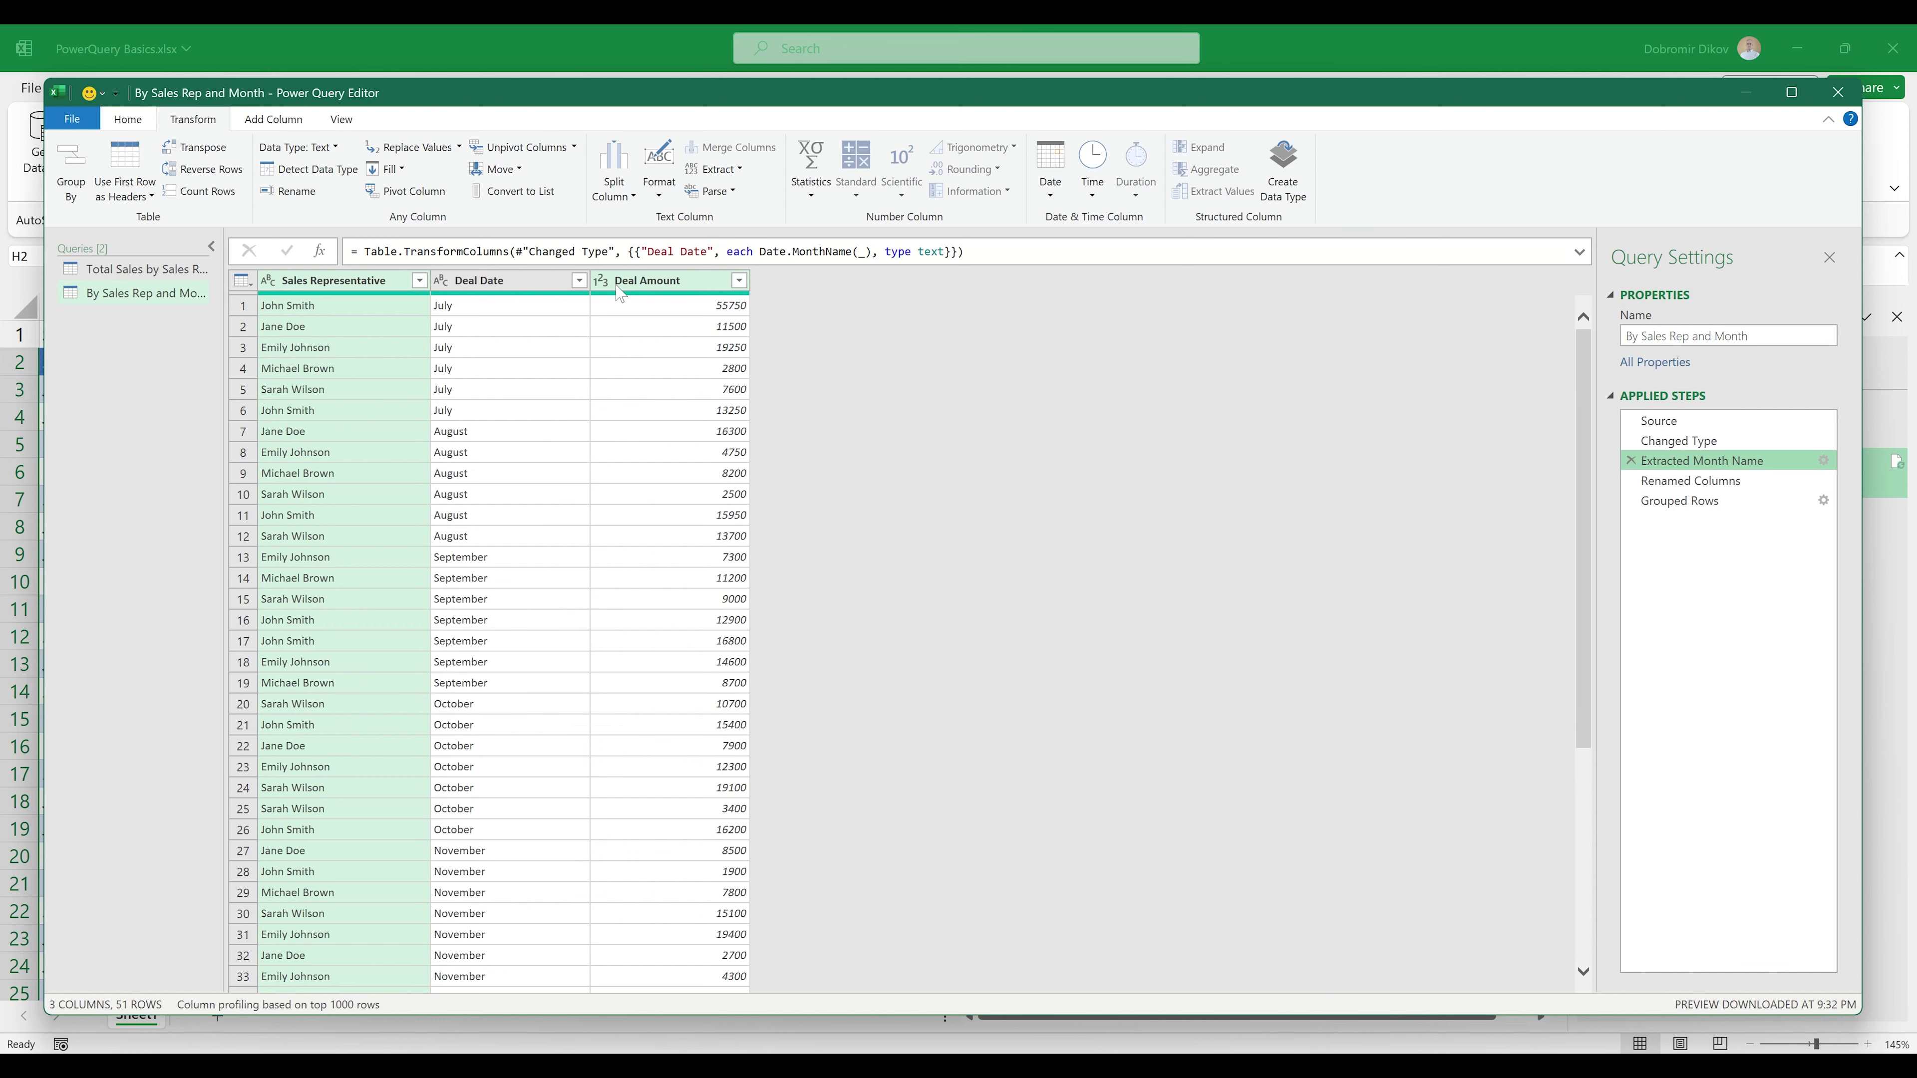
pyautogui.click(1837, 92)
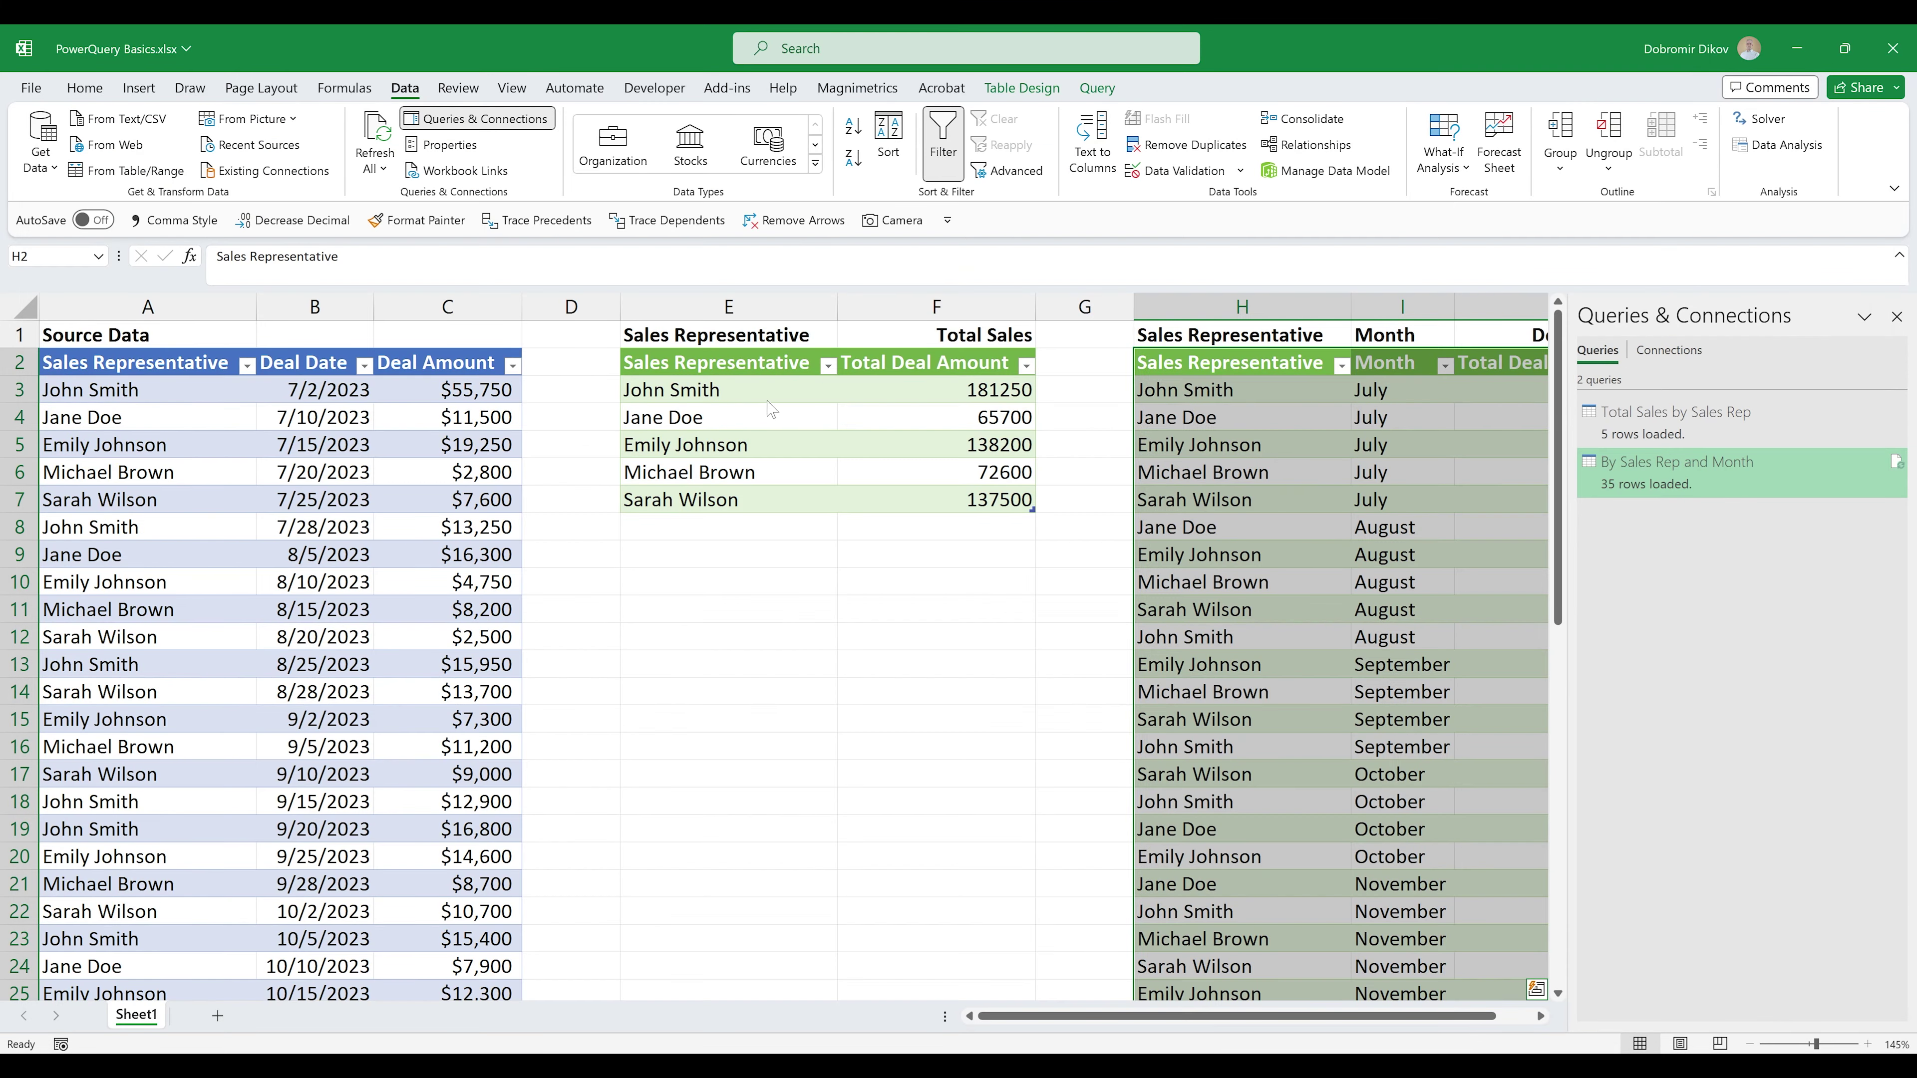